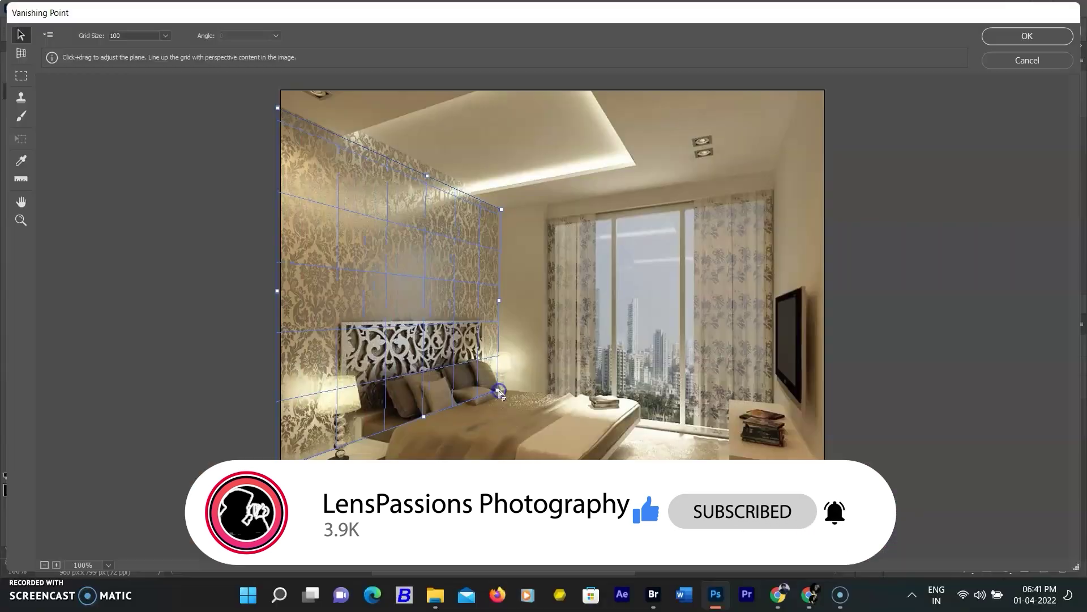
Step: Paste the framed picture into Vanishing Point, scale it down and place it on the wall plane above the headboard
{"action": "left_click", "coordinate": [314, 381]}
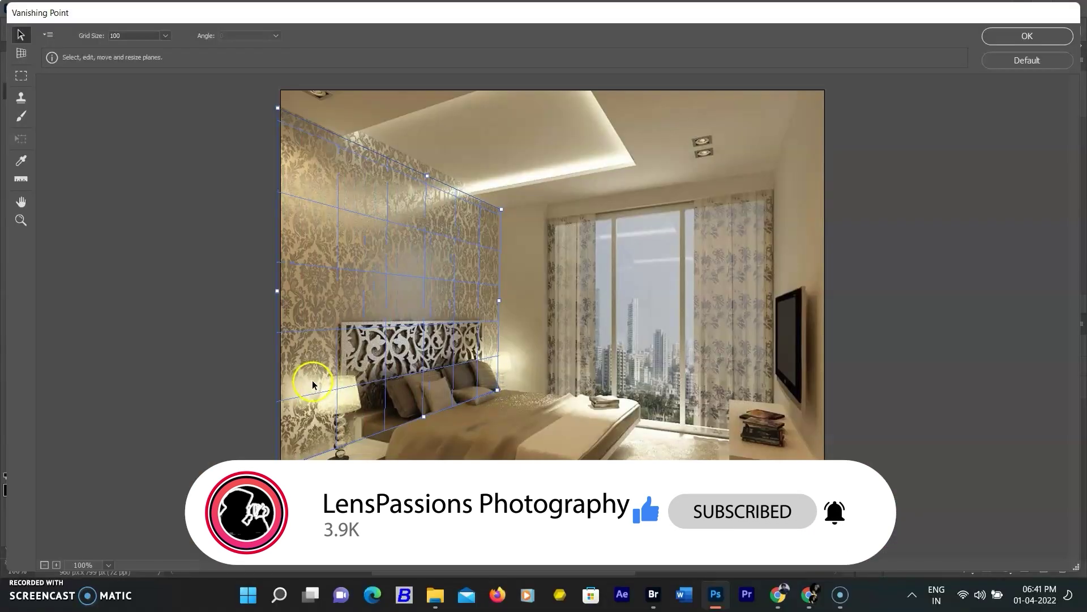
{"action": "key", "text": "ctrl+v"}
{"action": "key", "text": "t"}
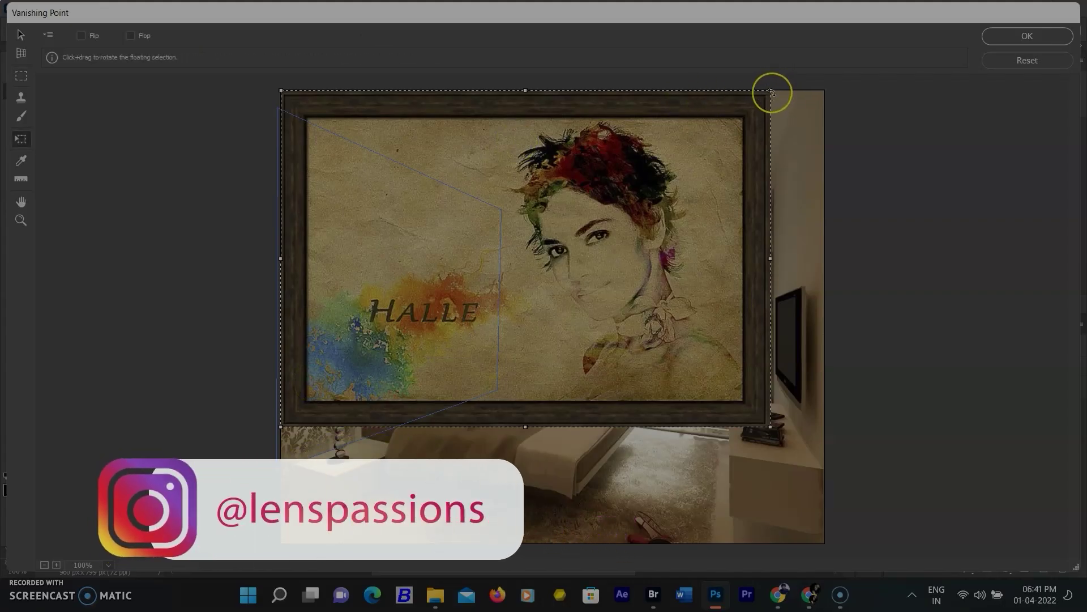
{"action": "left_click_drag", "start_coordinate": [771, 91], "coordinate": [608, 207]}
{"action": "left_click_drag", "start_coordinate": [567, 265], "coordinate": [457, 265]}
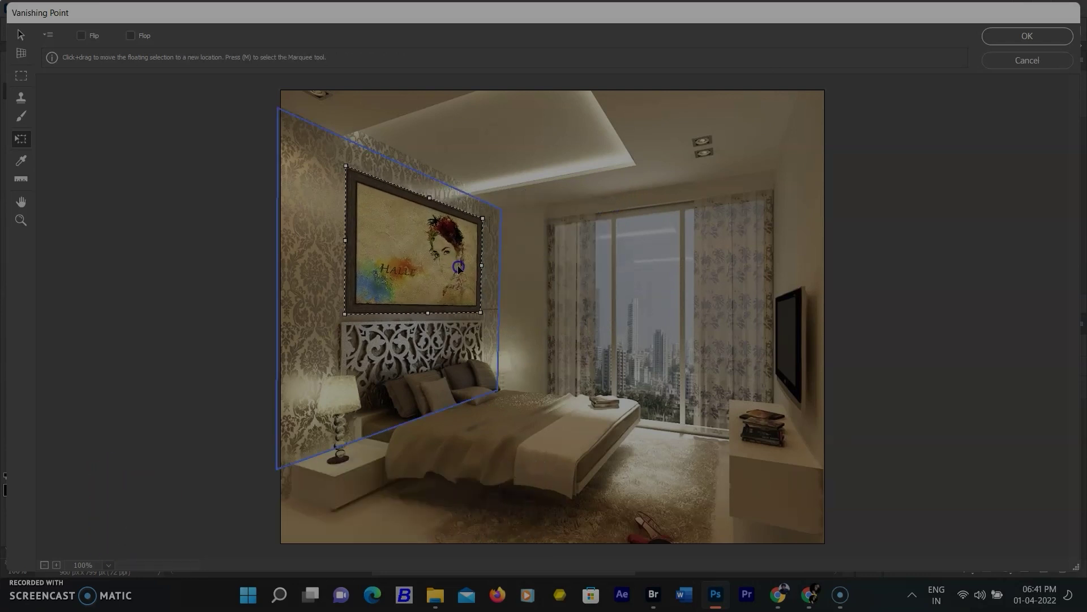
Step: Shrink the framed picture slightly, adjust its position above the headboard and apply the Vanishing Point filter
{"action": "left_click_drag", "start_coordinate": [482, 217], "coordinate": [478, 219]}
{"action": "left_click_drag", "start_coordinate": [453, 270], "coordinate": [453, 270]}
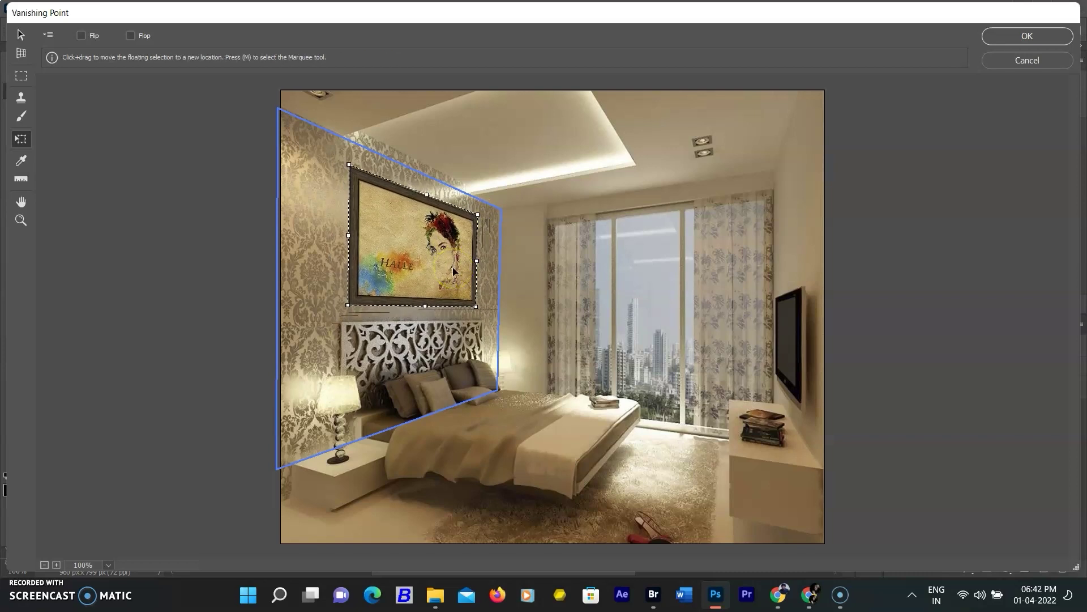
{"action": "left_click", "coordinate": [1027, 36]}
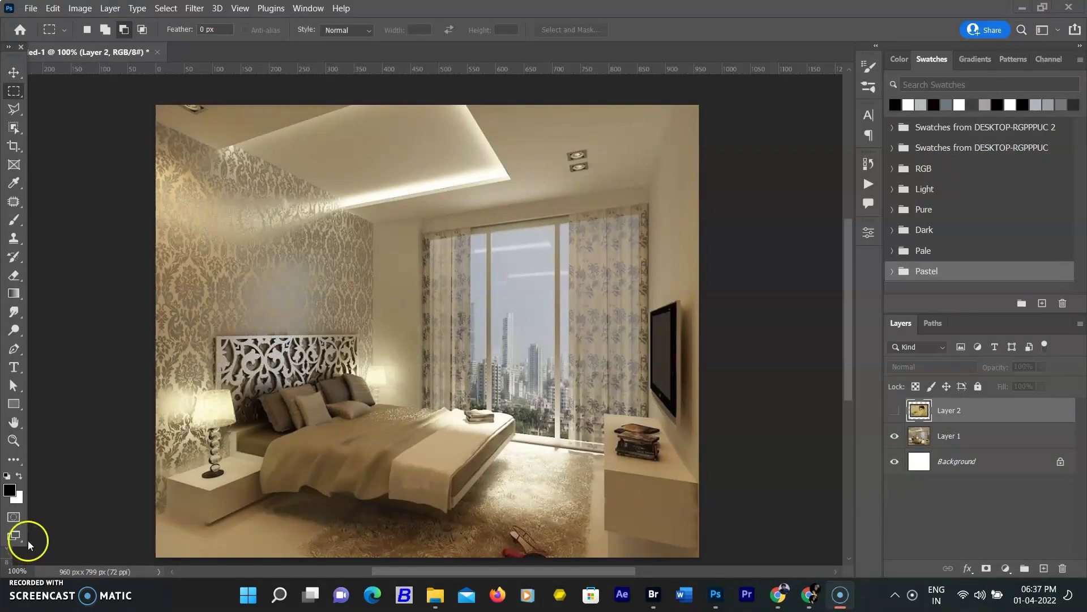
Step: Toggle Layer 2's visibility to compare the bedroom with and without the framed picture, leaving the layer shown
{"action": "left_click", "coordinate": [895, 414]}
{"action": "left_click", "coordinate": [896, 412]}
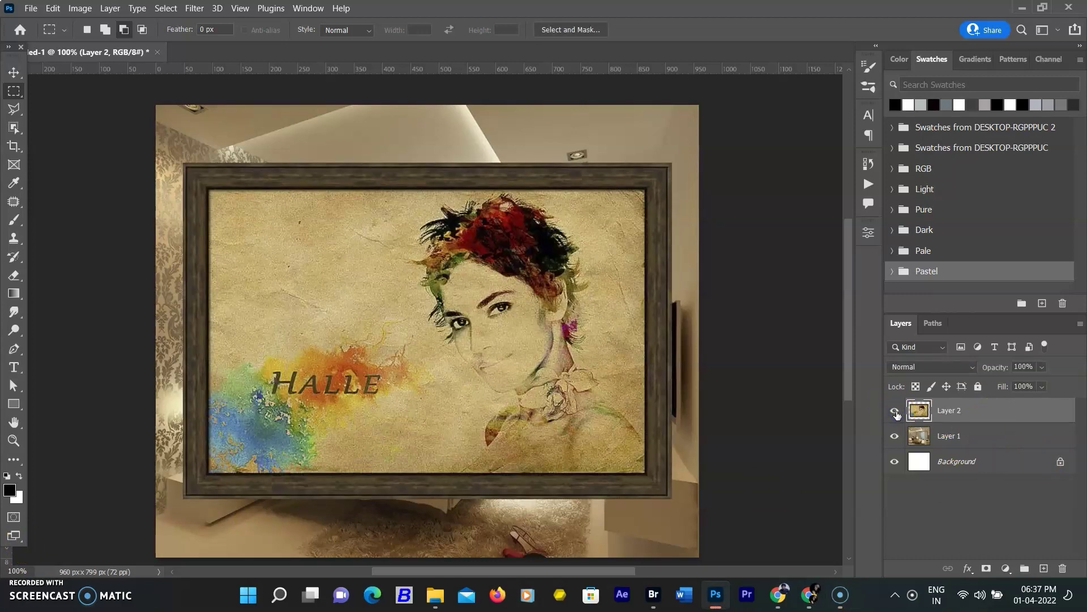
{"action": "left_click", "coordinate": [895, 412]}
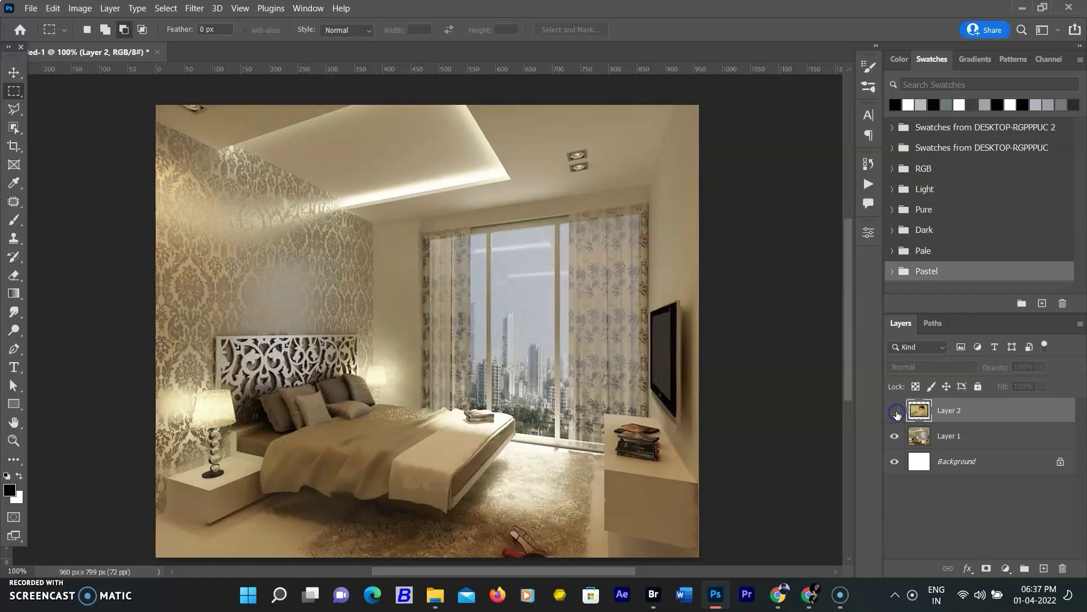
{"action": "left_click", "coordinate": [895, 412]}
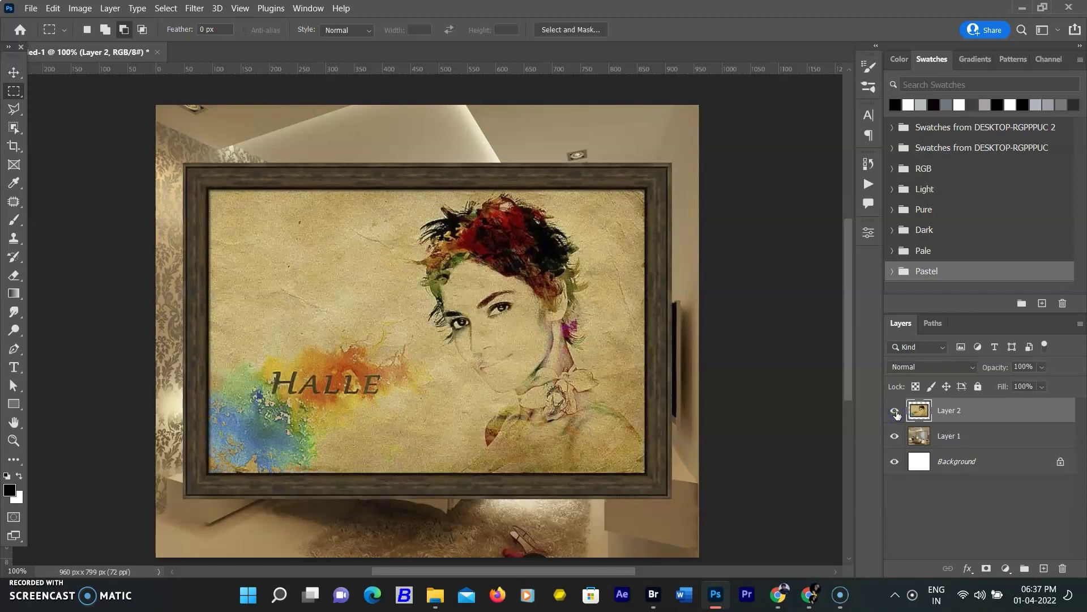
{"action": "key", "text": "ctrl+t"}
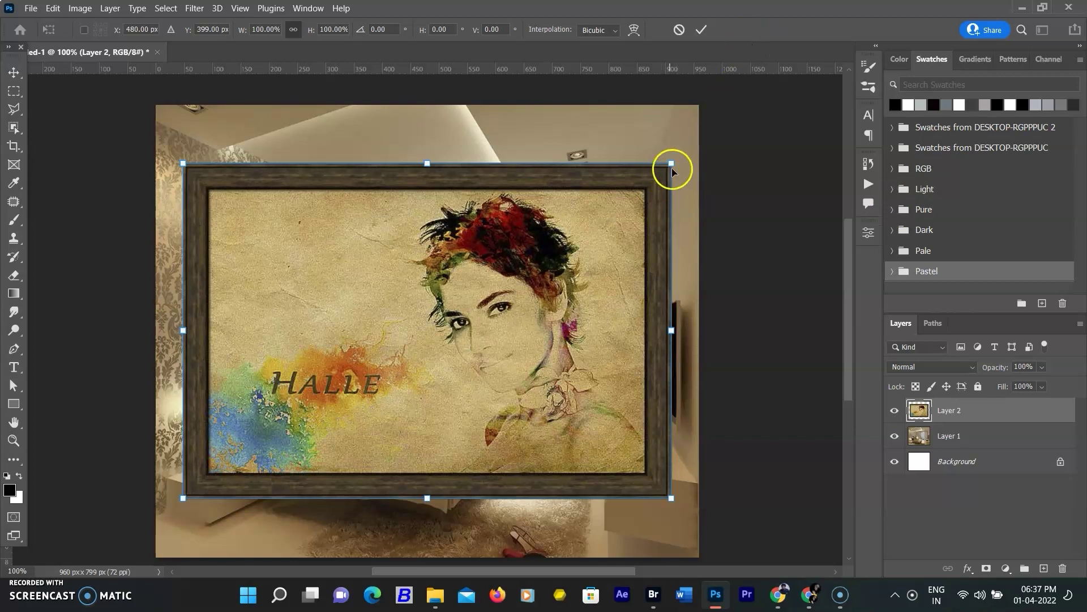
{"action": "left_click_drag", "start_coordinate": [672, 170], "coordinate": [501, 319]}
{"action": "left_click_drag", "start_coordinate": [325, 388], "coordinate": [317, 266]}
{"action": "right_click", "coordinate": [339, 254]}
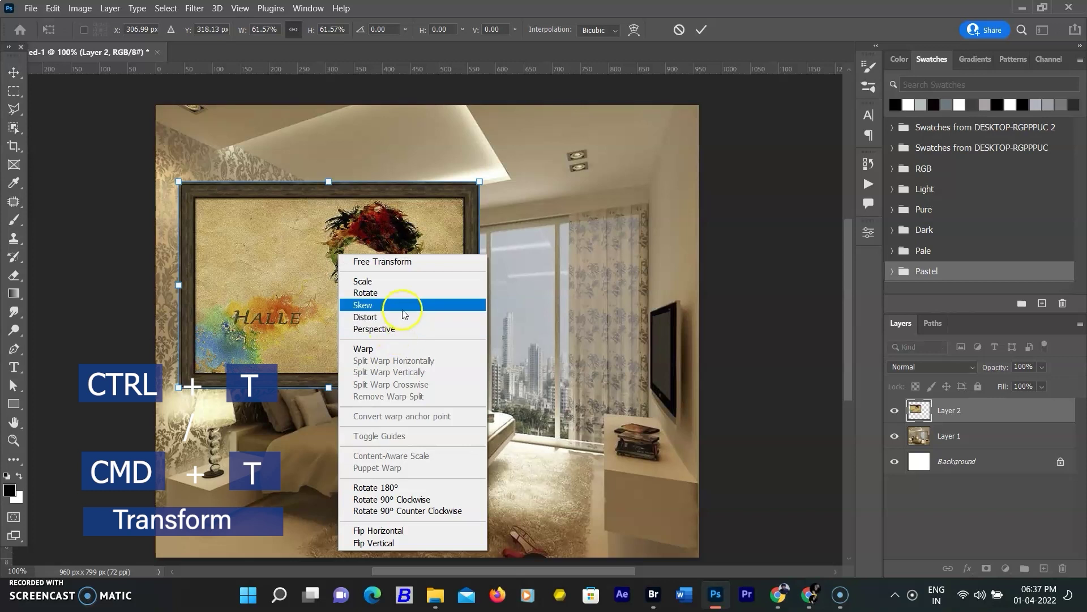
{"action": "left_click", "coordinate": [398, 313]}
{"action": "left_click_drag", "start_coordinate": [480, 182], "coordinate": [347, 205]}
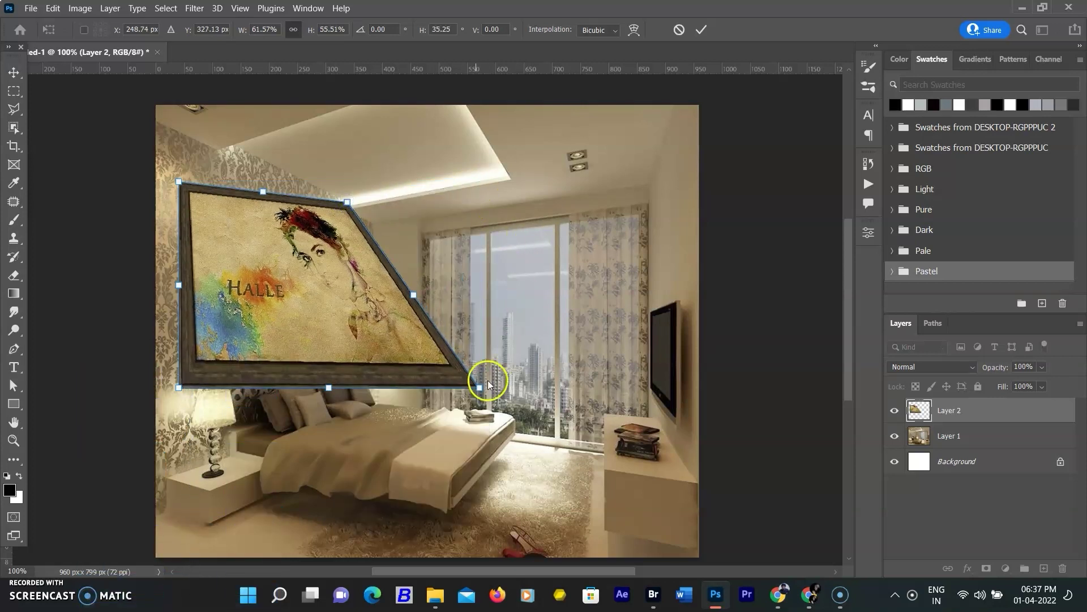
{"action": "left_click_drag", "start_coordinate": [475, 384], "coordinate": [329, 308]}
{"action": "left_click_drag", "start_coordinate": [180, 183], "coordinate": [220, 165]}
{"action": "left_click_drag", "start_coordinate": [388, 181], "coordinate": [388, 200]}
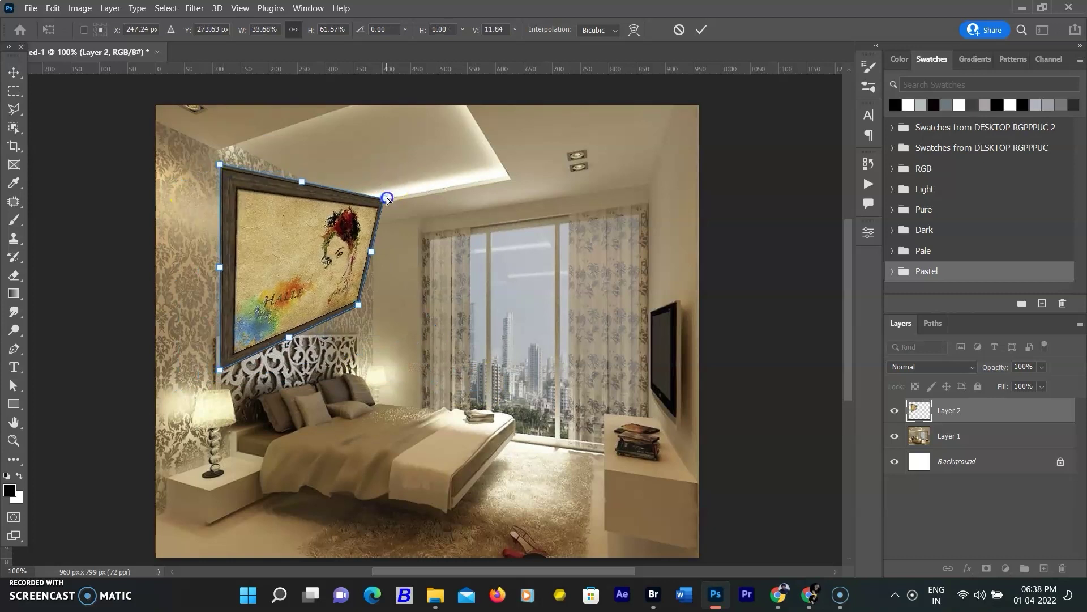
{"action": "left_click_drag", "start_coordinate": [220, 164], "coordinate": [221, 204]}
{"action": "left_click_drag", "start_coordinate": [219, 369], "coordinate": [186, 315]}
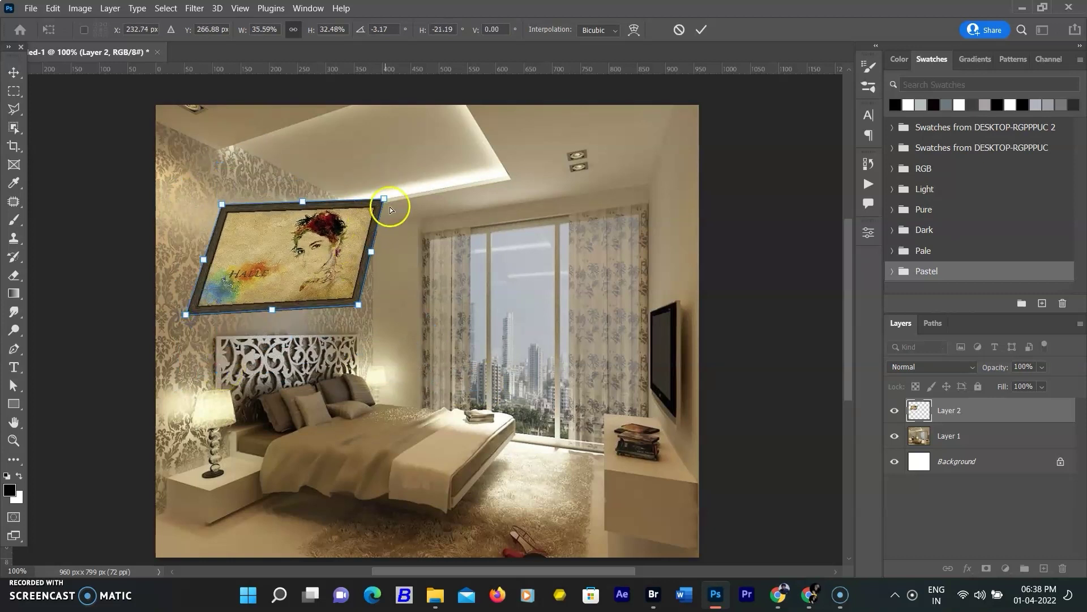
{"action": "left_click_drag", "start_coordinate": [384, 198], "coordinate": [315, 208]}
{"action": "left_click_drag", "start_coordinate": [186, 314], "coordinate": [220, 335]}
{"action": "left_click_drag", "start_coordinate": [358, 305], "coordinate": [393, 325]}
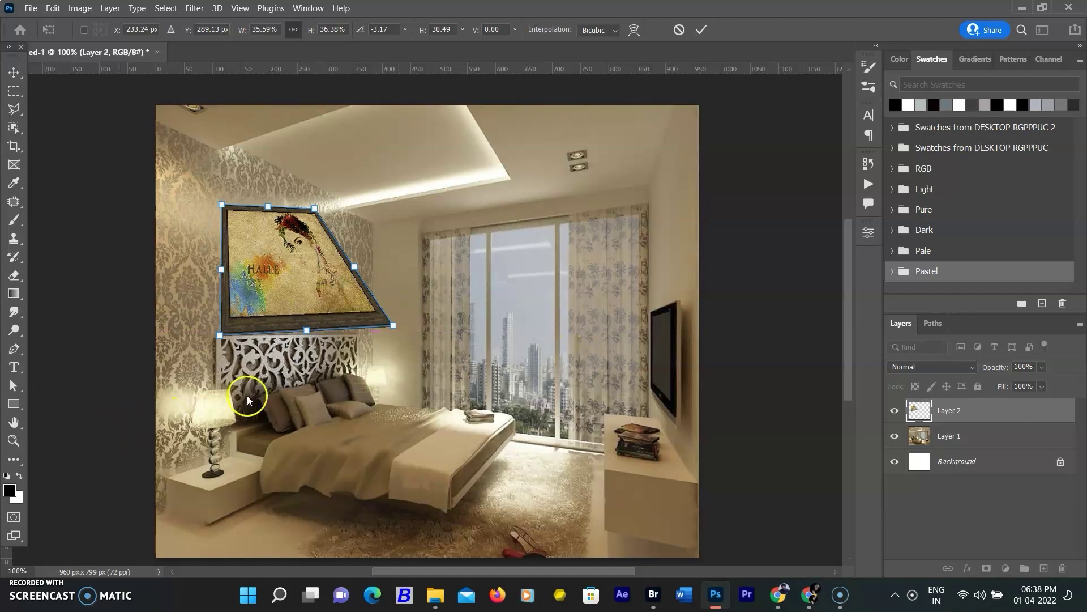
{"action": "left_click", "coordinate": [679, 30]}
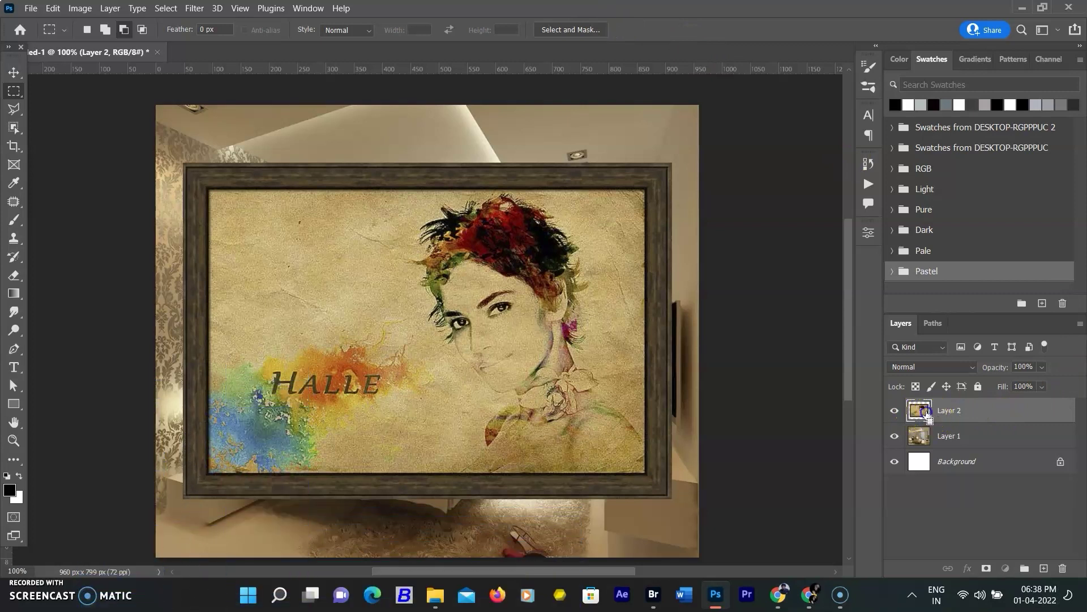
Step: Load the framed picture on Layer 2 as a selection and cut it to the clipboard
{"action": "left_click", "coordinate": [925, 415], "text": "ctrl"}
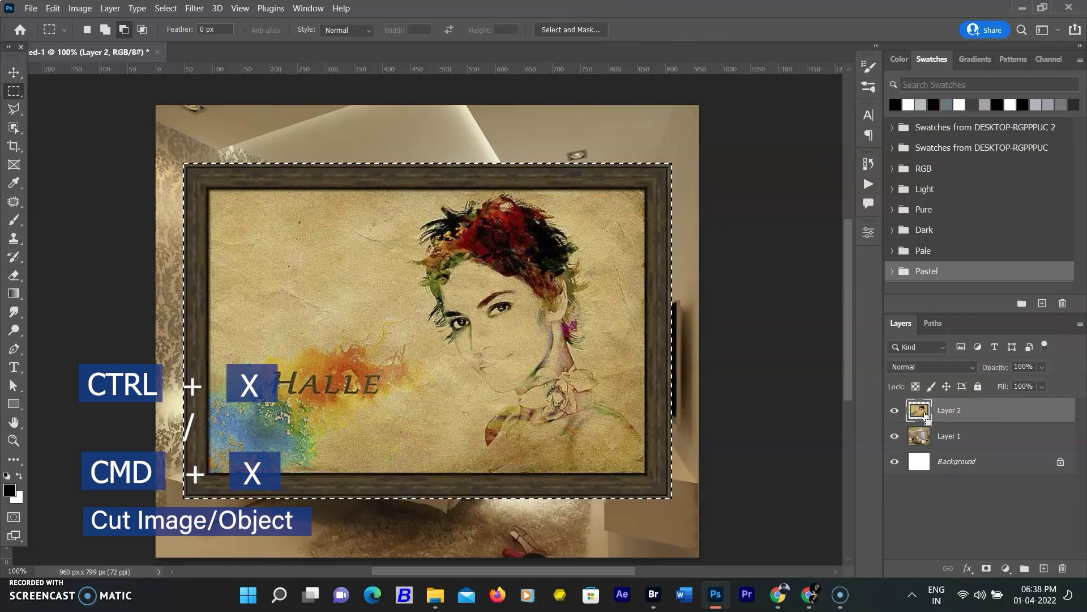
{"action": "key", "text": "ctrl+x"}
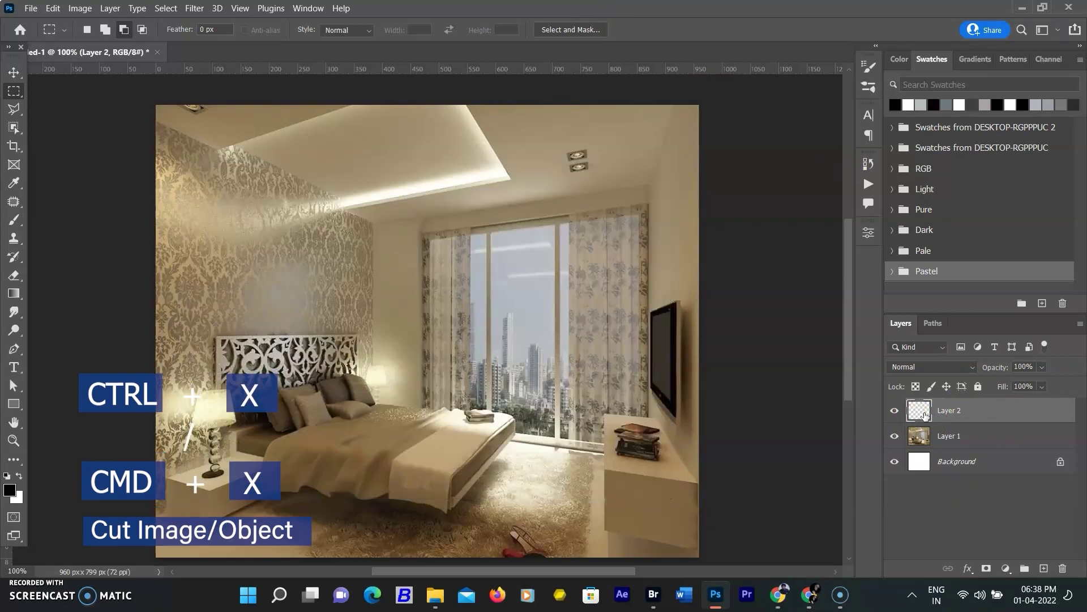
Step: Hide the emptied Layer 2 and add a new blank layer directly above Layer 1
{"action": "left_click", "coordinate": [1009, 444]}
{"action": "left_click", "coordinate": [753, 305]}
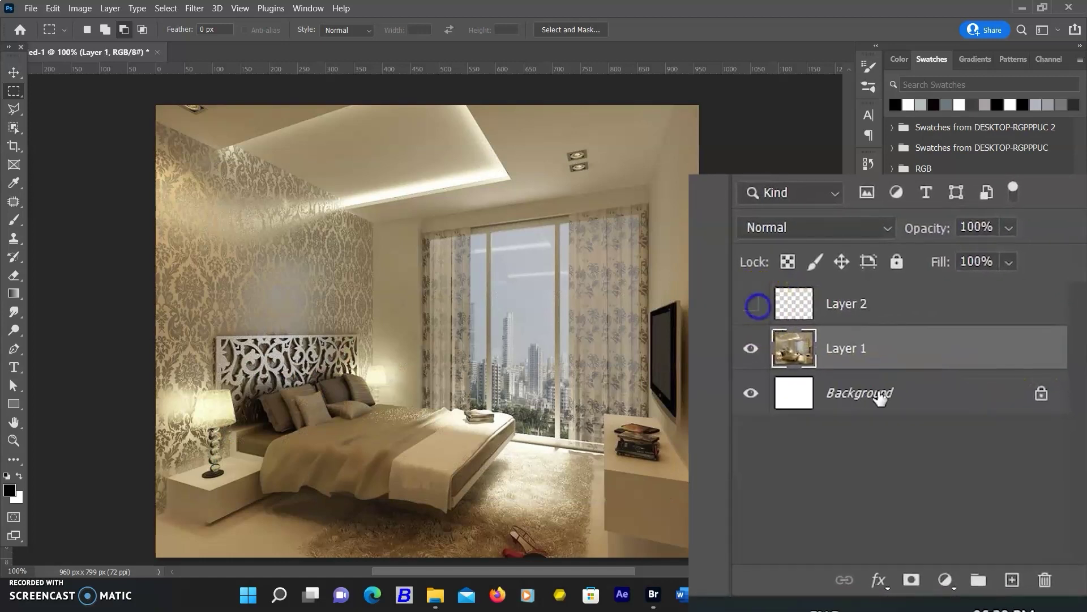
{"action": "left_click", "coordinate": [1010, 580]}
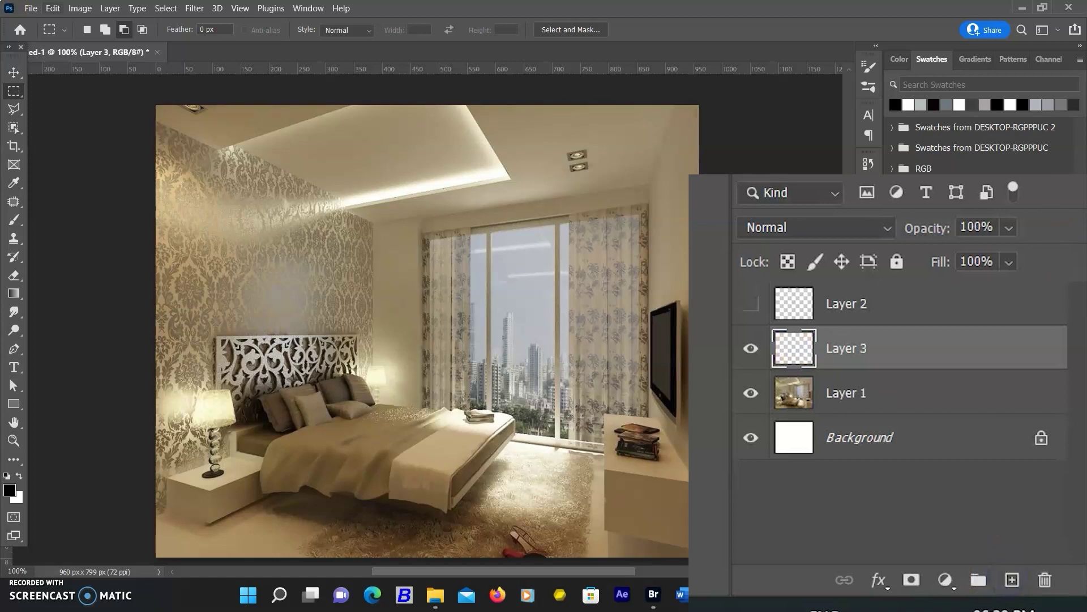
Step: Define a four-corner Vanishing Point perspective plane over the wallpapered wall behind the bed
{"action": "left_click", "coordinate": [194, 8]}
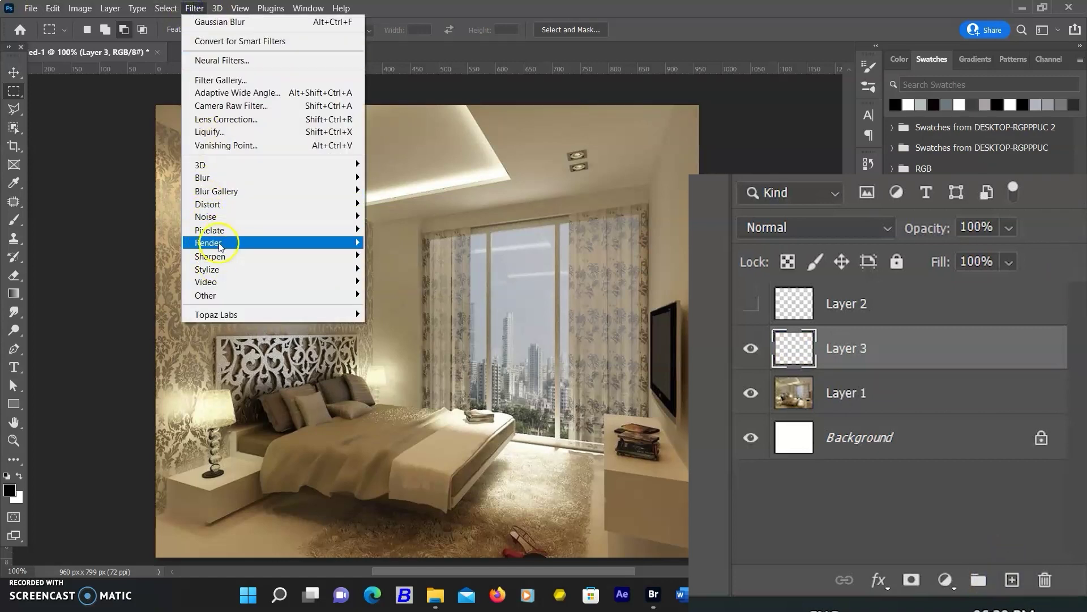
{"action": "left_click", "coordinate": [214, 146]}
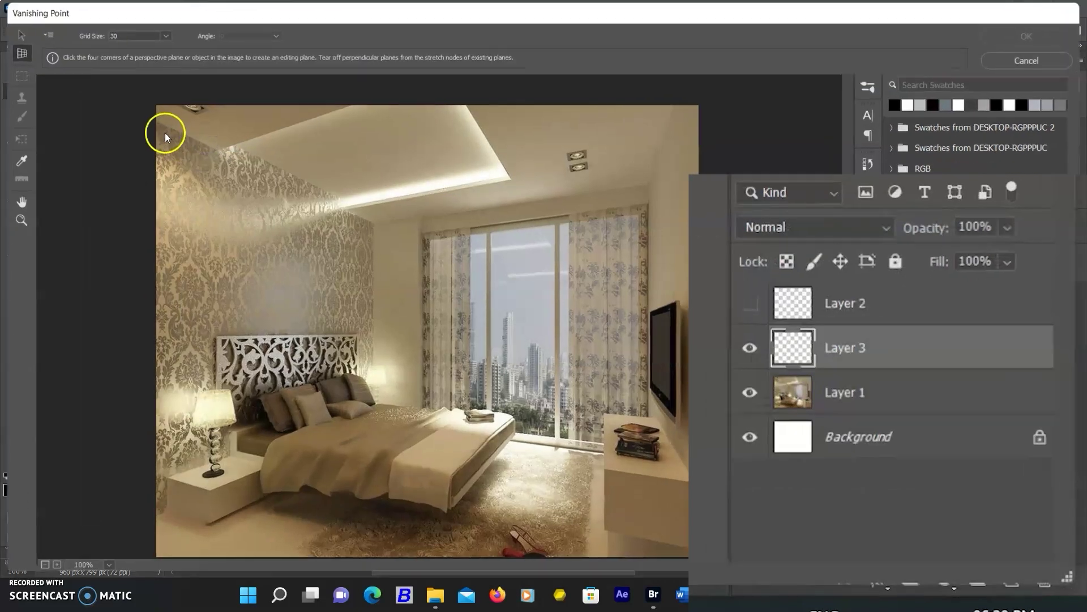
{"action": "left_click", "coordinate": [278, 107]}
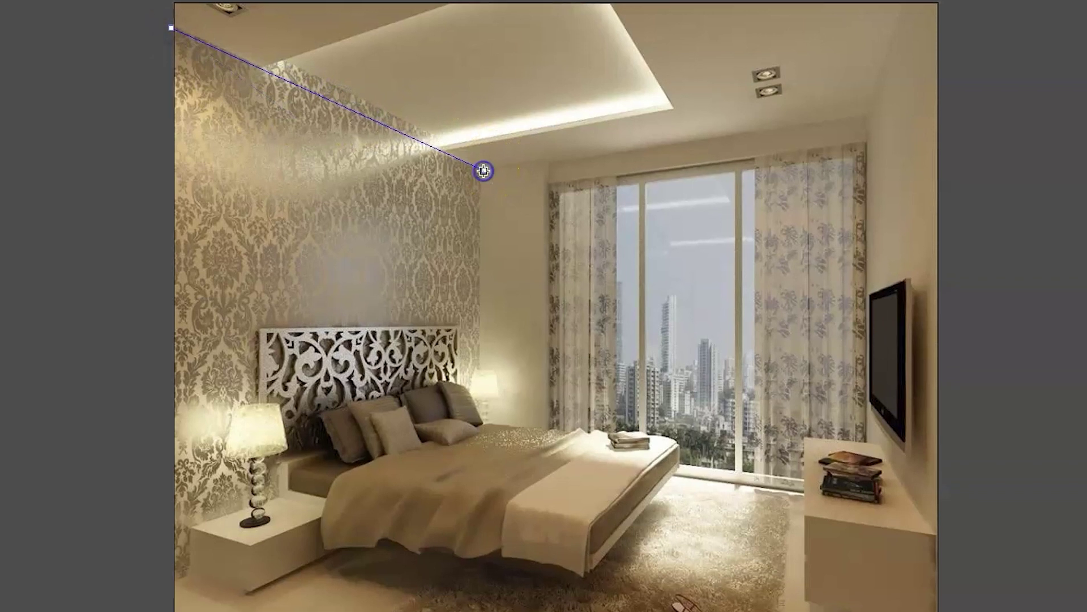
{"action": "left_click", "coordinate": [492, 190]}
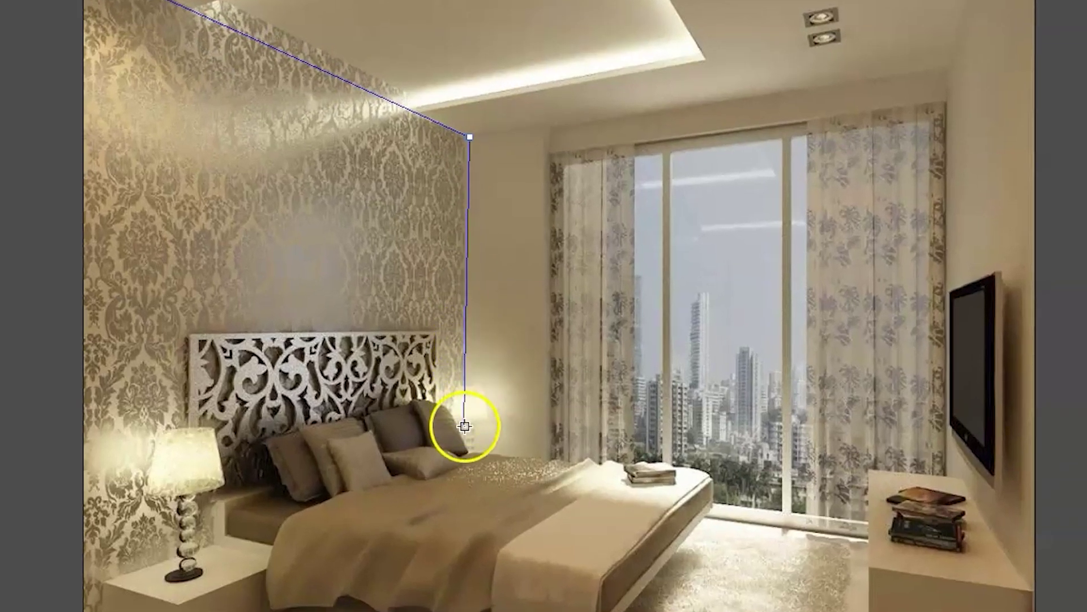
{"action": "left_click", "coordinate": [464, 425]}
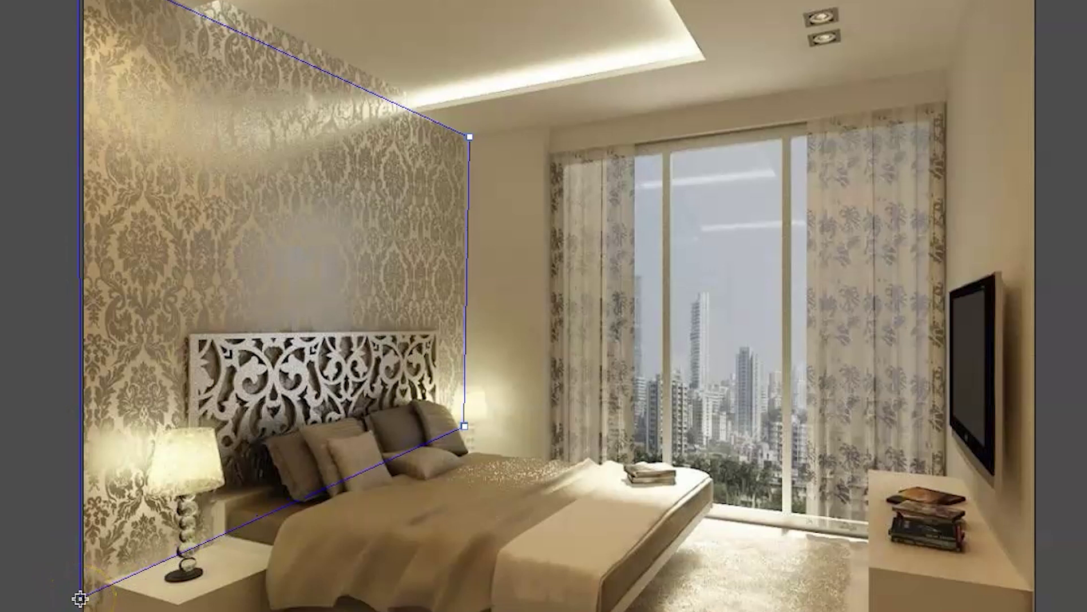
{"action": "left_click", "coordinate": [80, 598]}
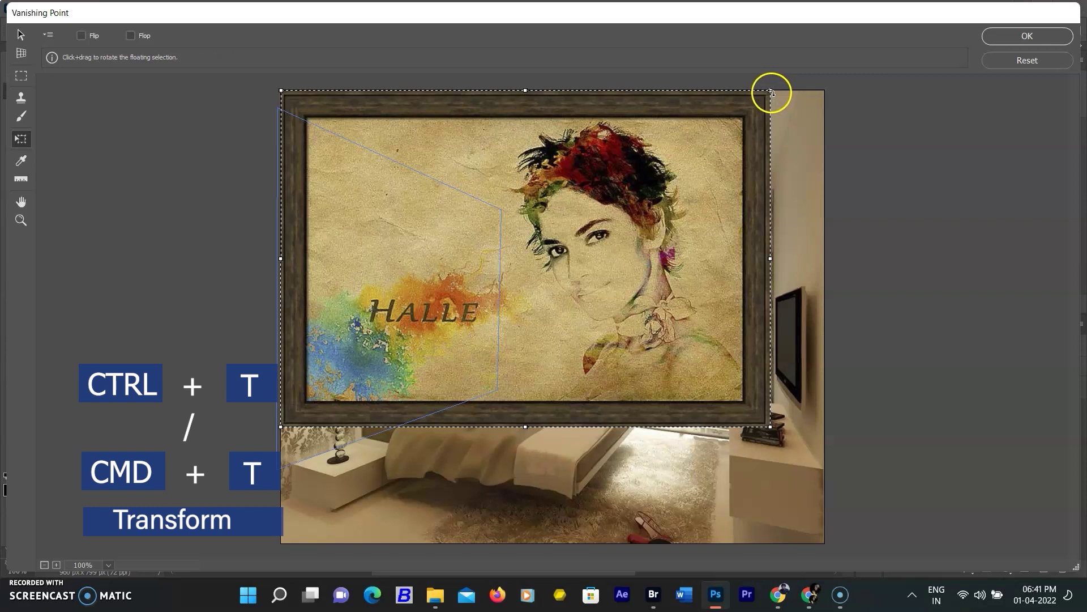
Step: Scale the pasted framed picture down, move it onto the wall plane above the headboard and reduce it slightly to fit
{"action": "left_click_drag", "start_coordinate": [771, 90], "coordinate": [609, 207]}
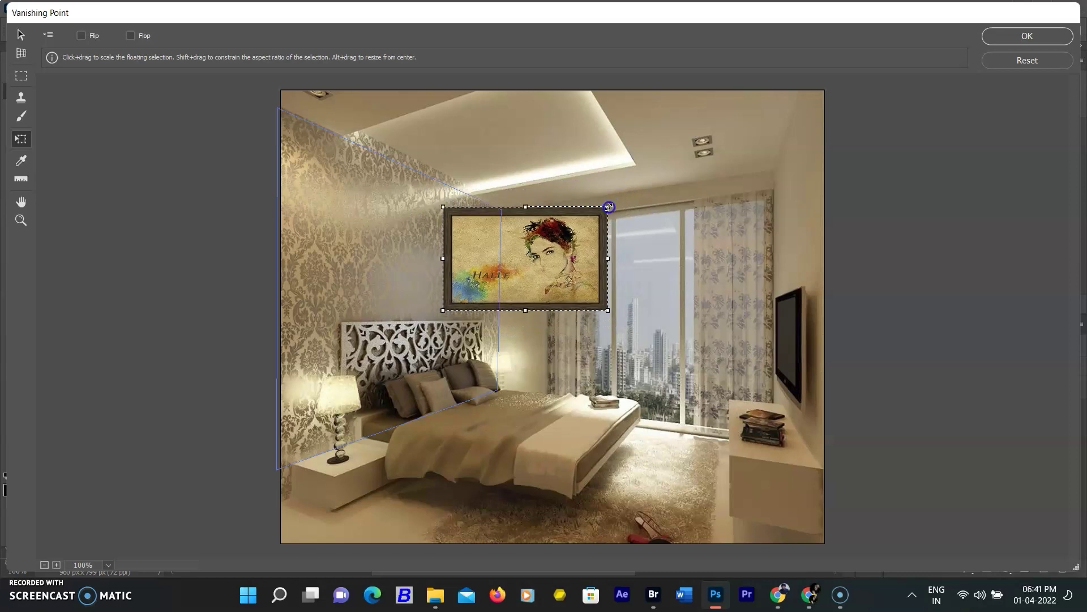
{"action": "left_click_drag", "start_coordinate": [568, 264], "coordinate": [457, 266]}
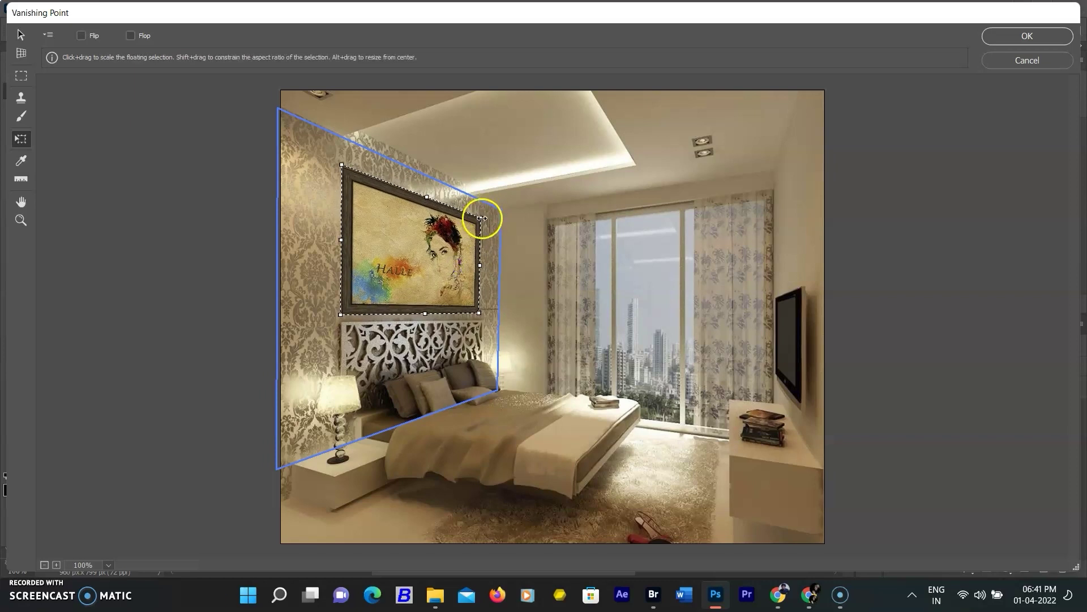
{"action": "left_click_drag", "start_coordinate": [481, 217], "coordinate": [478, 218]}
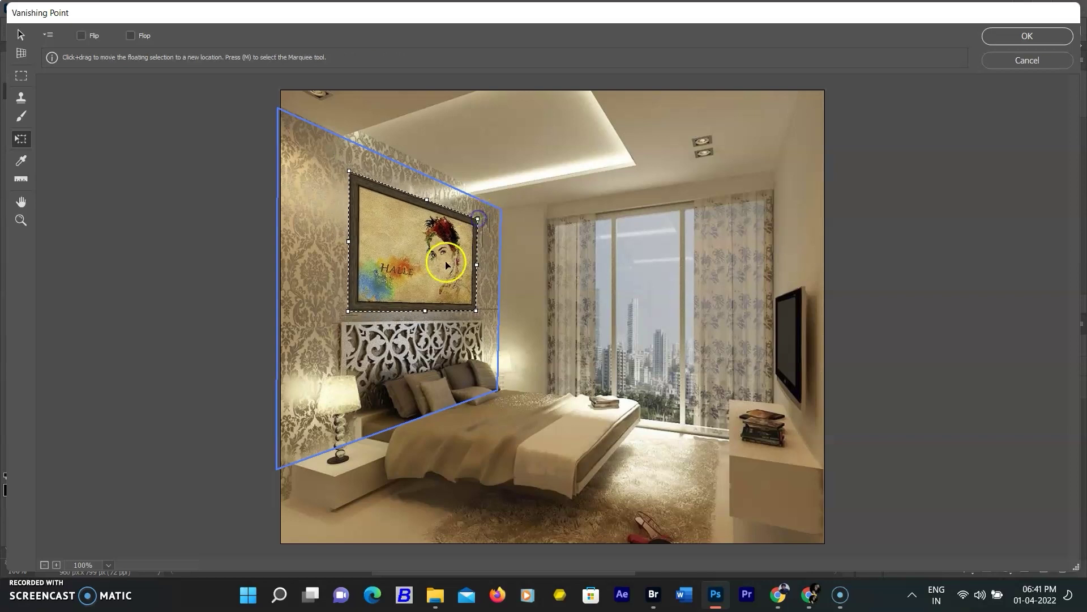
Step: Nudge the framed picture vertically to sit slightly higher above the headboard and apply the perspective placement to the new layer
{"action": "key", "text": "Down"}
{"action": "key", "text": "Down"}
{"action": "key", "text": "Down"}
{"action": "key", "text": "Down"}
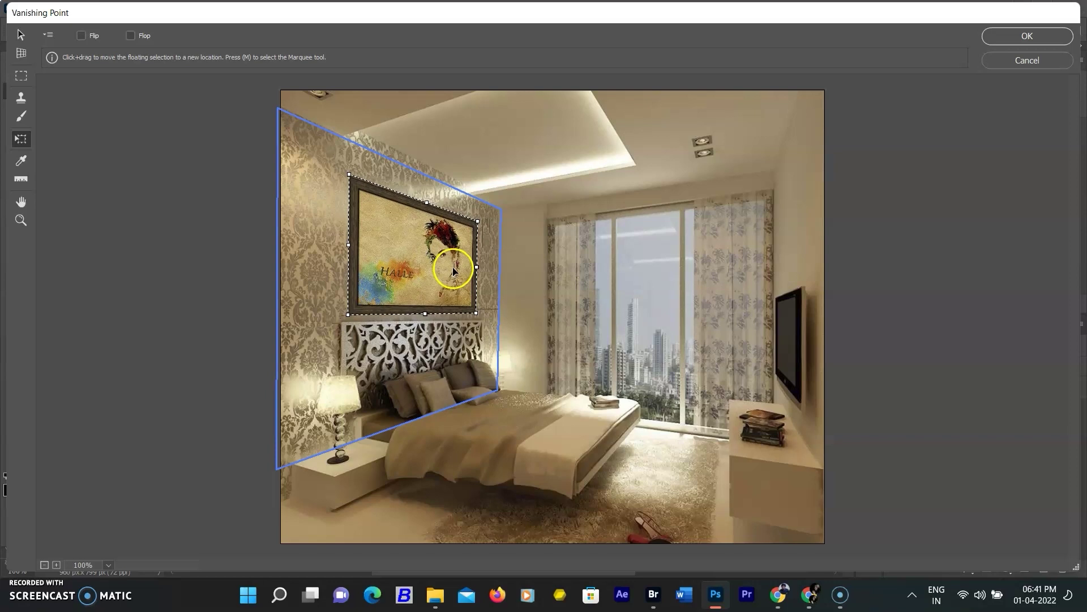
{"action": "key", "text": "Up"}
{"action": "key", "text": "Up"}
{"action": "key", "text": "Up"}
{"action": "key", "text": "Up"}
{"action": "key", "text": "Up"}
{"action": "key", "text": "Up"}
{"action": "key", "text": "Up"}
{"action": "key", "text": "Up"}
{"action": "key", "text": "Up"}
{"action": "key", "text": "Up"}
{"action": "key", "text": "Up"}
{"action": "key", "text": "Up"}
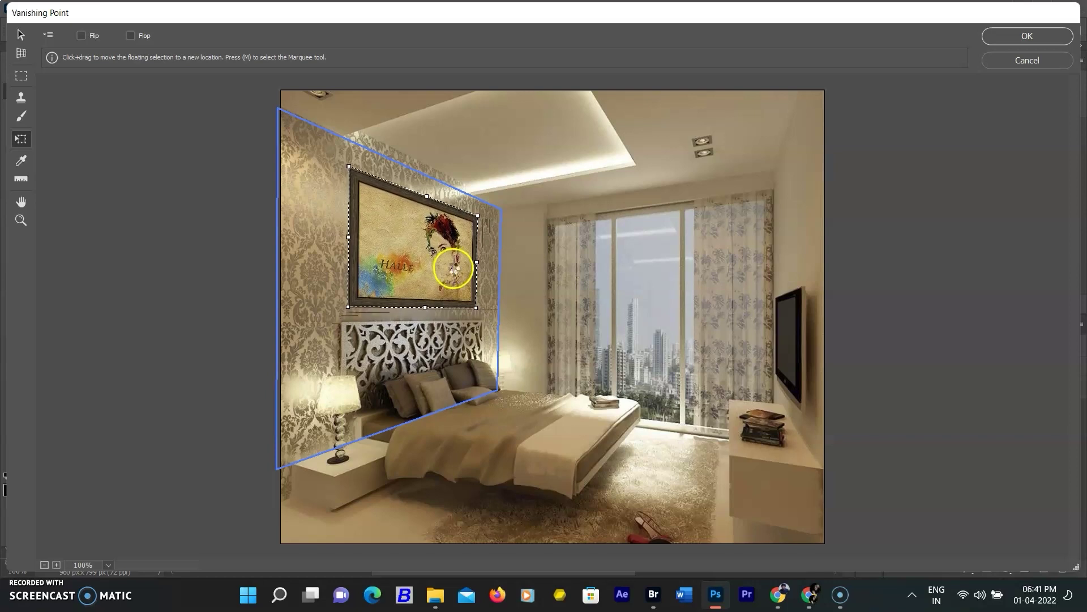
{"action": "key", "text": "Up"}
{"action": "key", "text": "Up"}
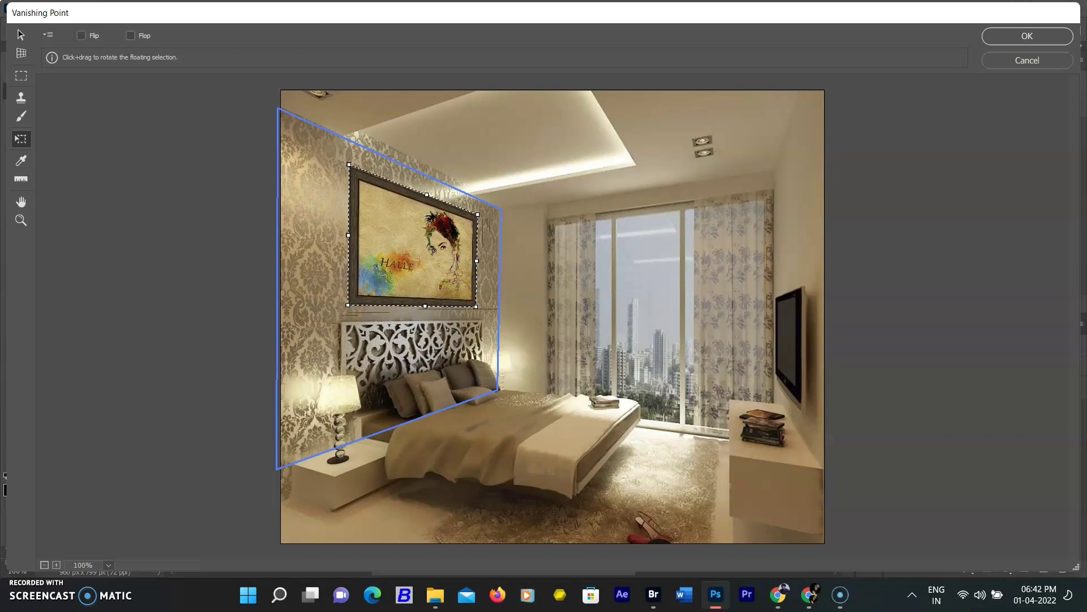
{"action": "left_click", "coordinate": [1028, 36]}
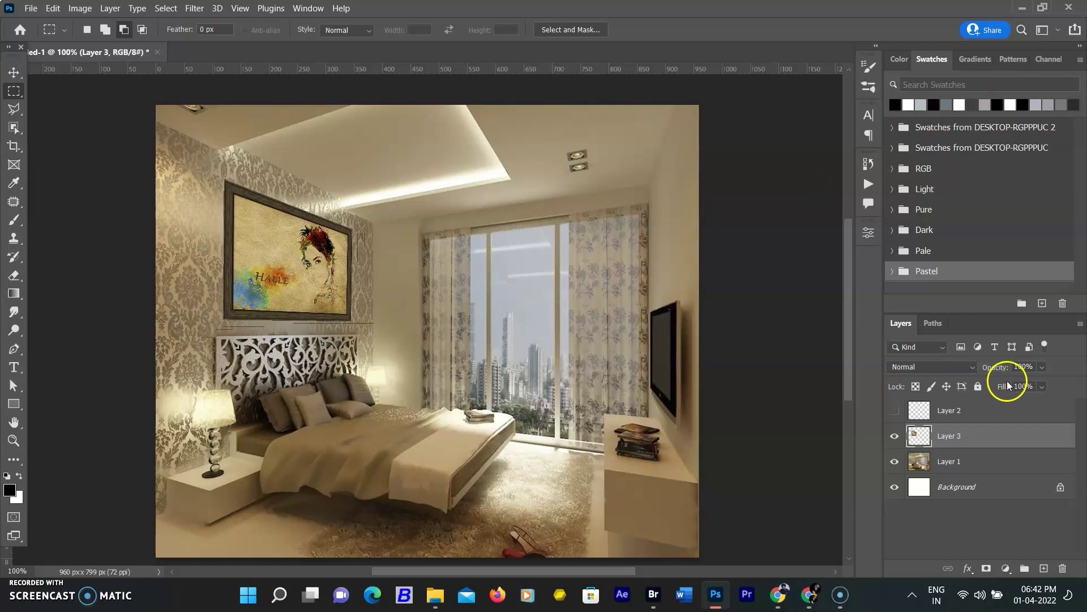
Step: Examine the placed picture and the wall area around its frame up close
{"action": "scroll", "coordinate": [310, 358], "scroll_direction": "up", "scroll_amount": 1}
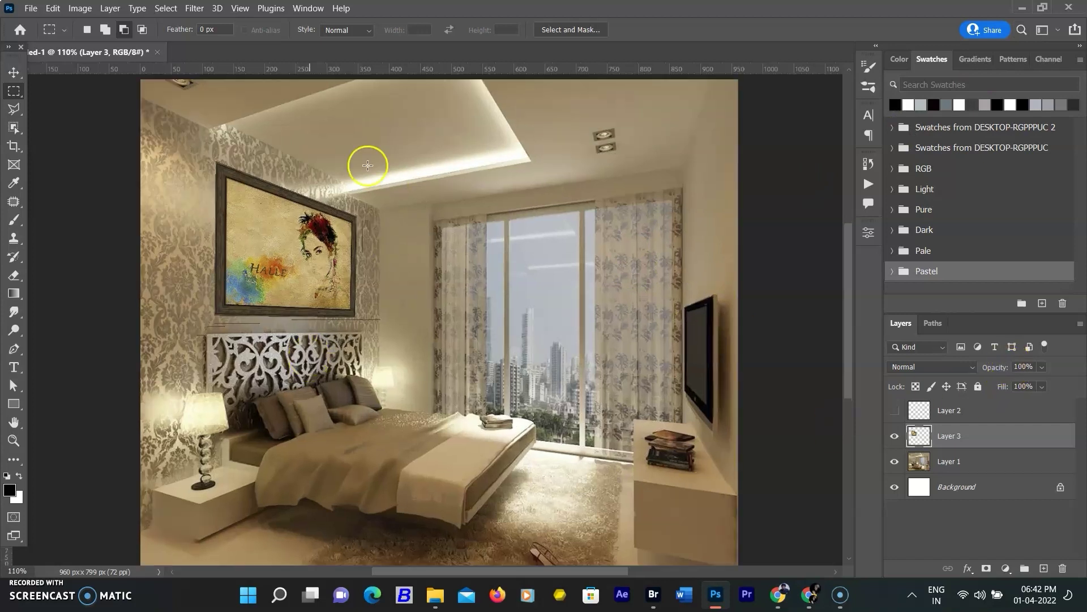
{"action": "scroll", "coordinate": [350, 202], "scroll_direction": "up", "scroll_amount": 1}
{"action": "scroll", "coordinate": [350, 202], "scroll_direction": "up", "scroll_amount": 1}
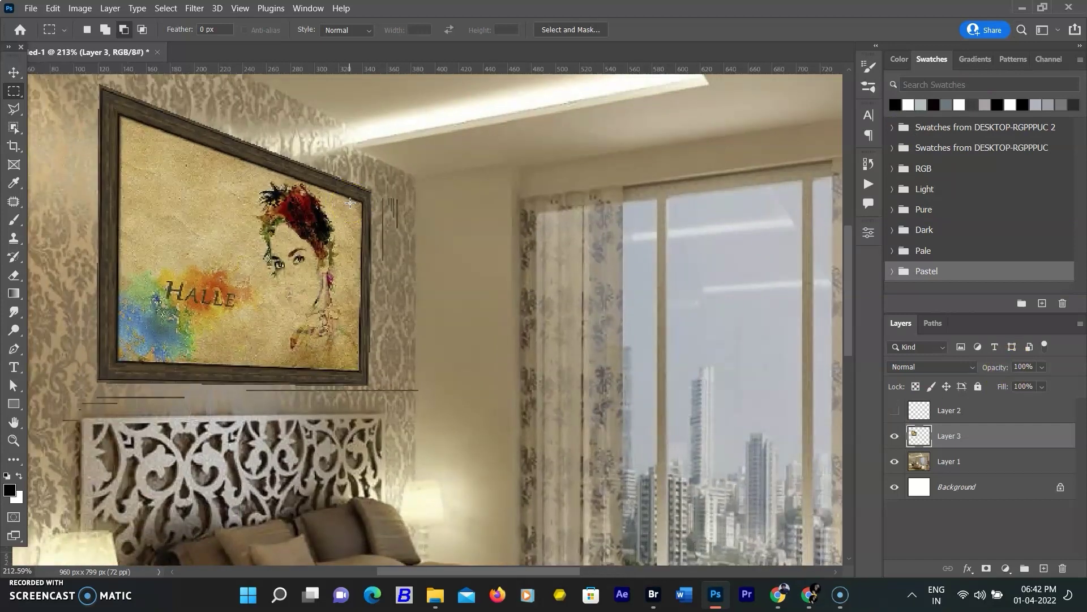
{"action": "scroll", "coordinate": [350, 202], "scroll_direction": "down", "scroll_amount": 5}
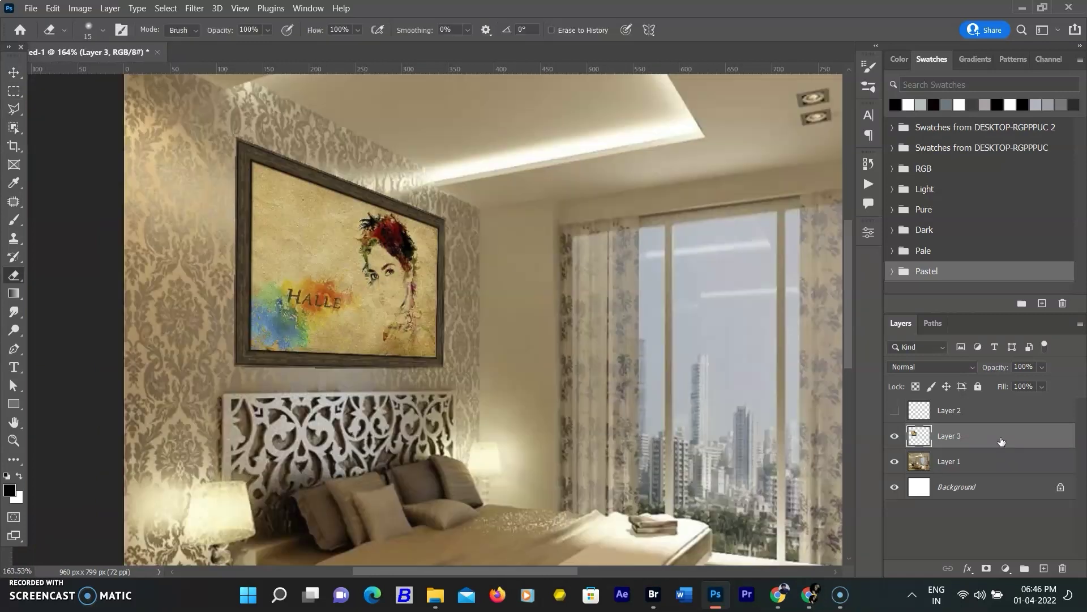
Step: Add a drop shadow to the framed picture's layer and stamp all visible layers into a new layer above it
{"action": "double_click", "coordinate": [1001, 438]}
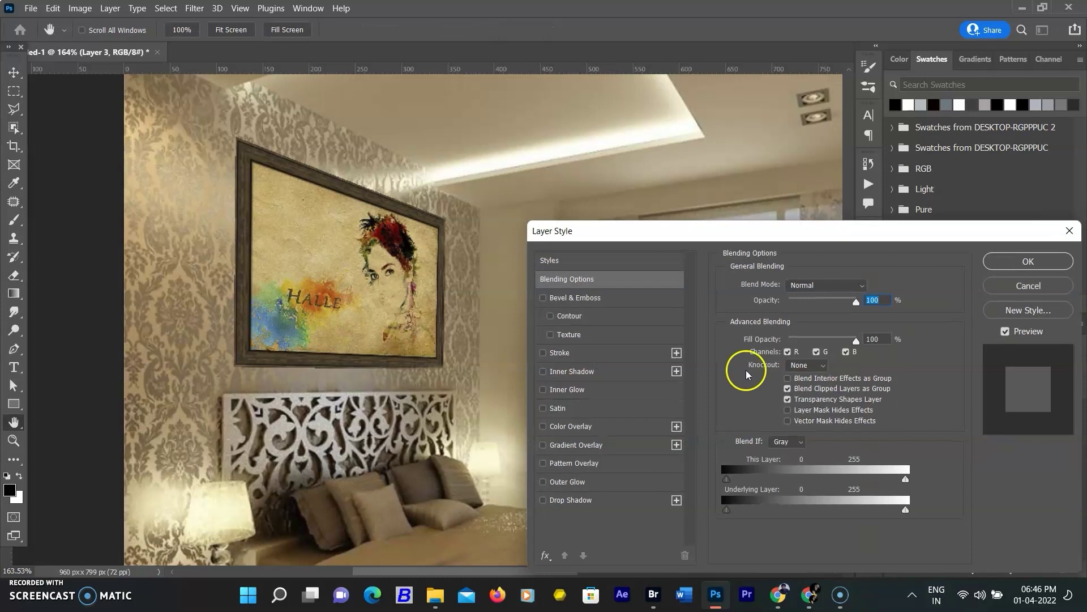
{"action": "left_click", "coordinate": [572, 501]}
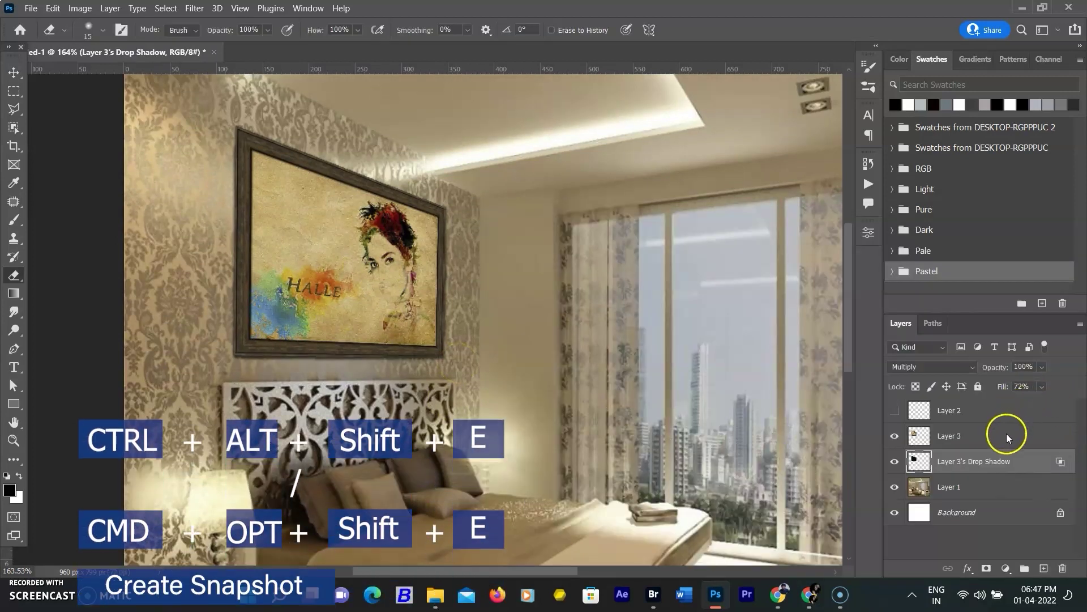
{"action": "left_click", "coordinate": [1007, 436]}
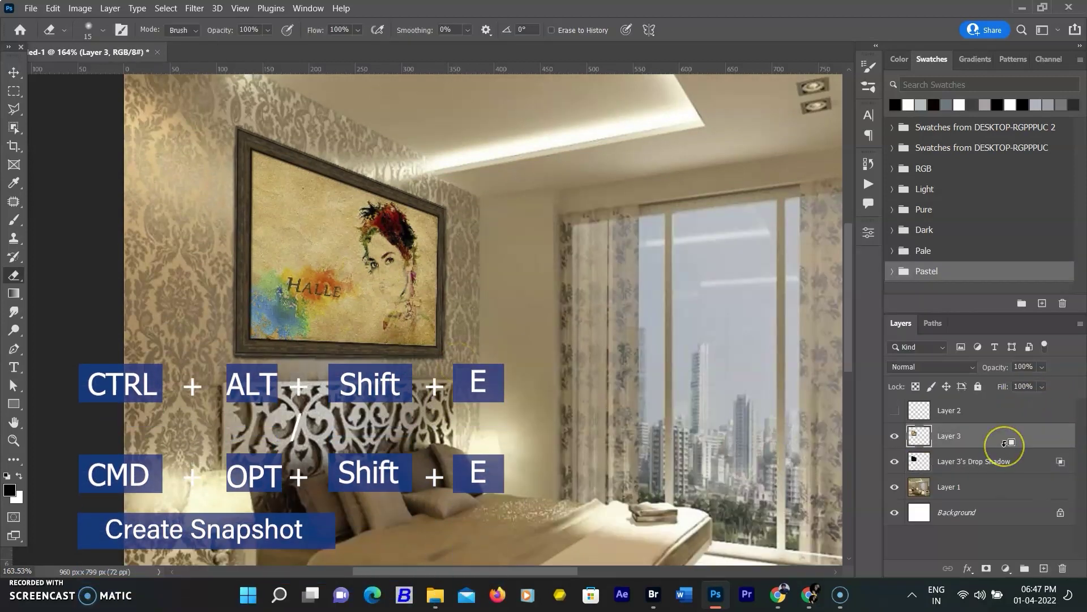
{"action": "key", "text": "ctrl+alt+shift+e"}
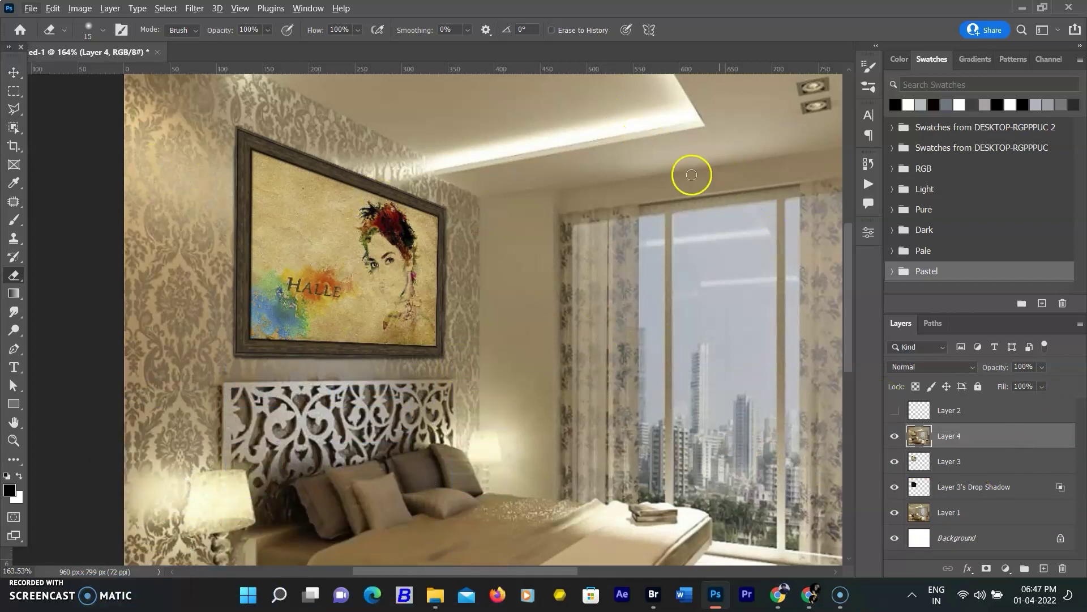
Step: Brighten the frame's top edge near the ceiling light with a flattened Camera Raw radial gradient mask, Exposure +1.00 and Blacks +47
{"action": "scroll", "coordinate": [688, 183], "scroll_direction": "down", "scroll_amount": 1}
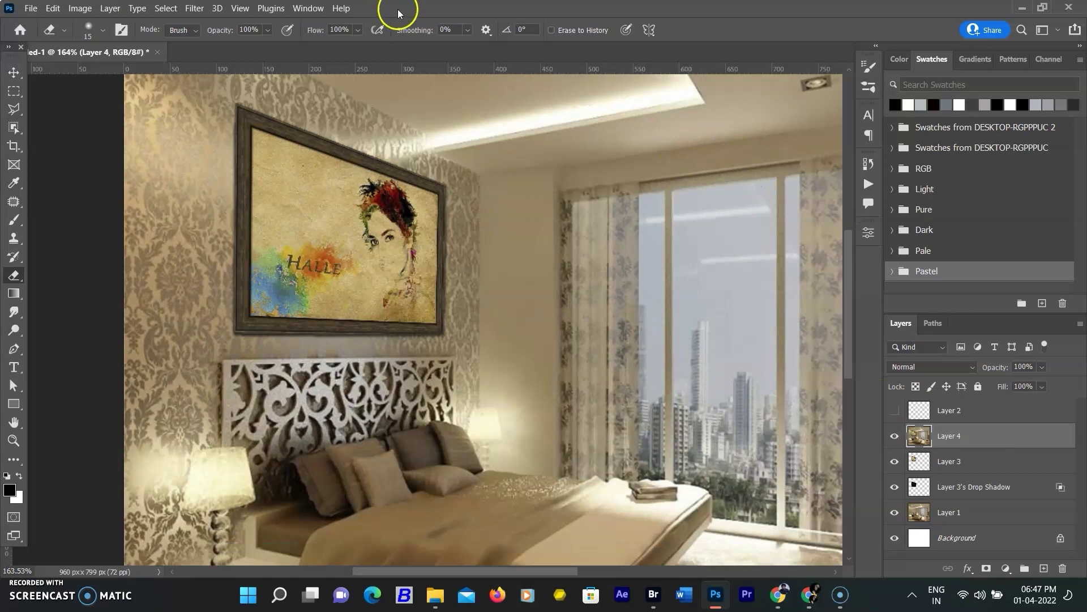
{"action": "left_click", "coordinate": [193, 9]}
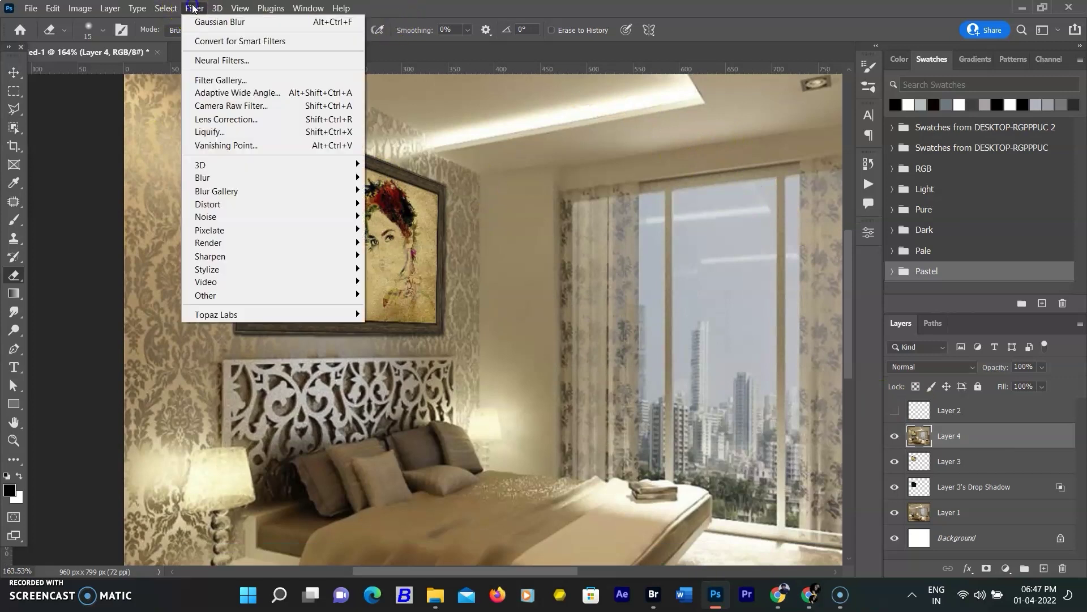
{"action": "left_click", "coordinate": [224, 105]}
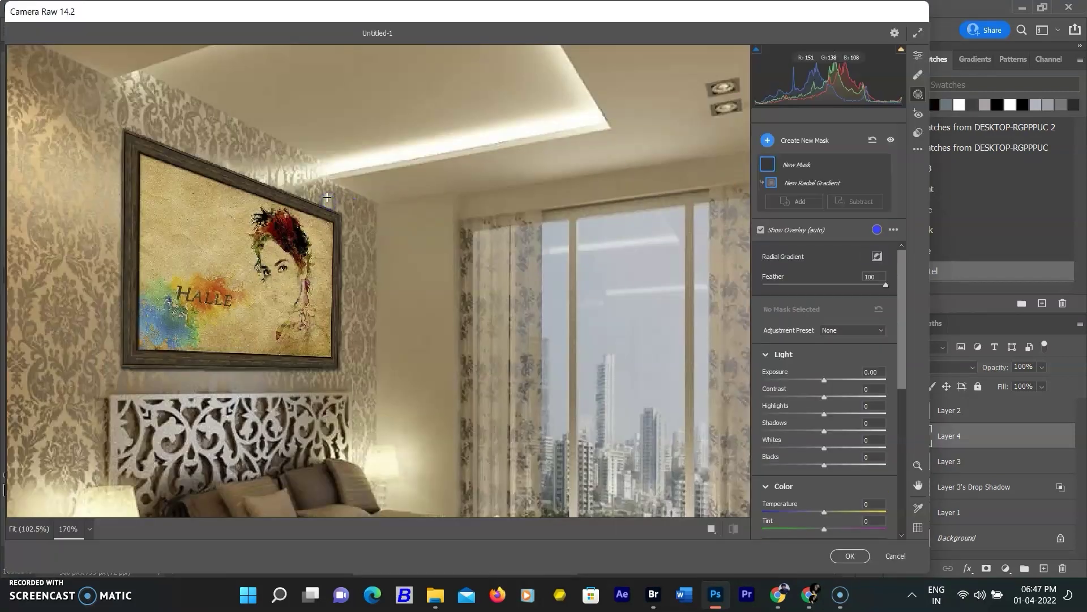
{"action": "left_click_drag", "start_coordinate": [303, 181], "coordinate": [357, 219]}
{"action": "left_click", "coordinate": [234, 189]}
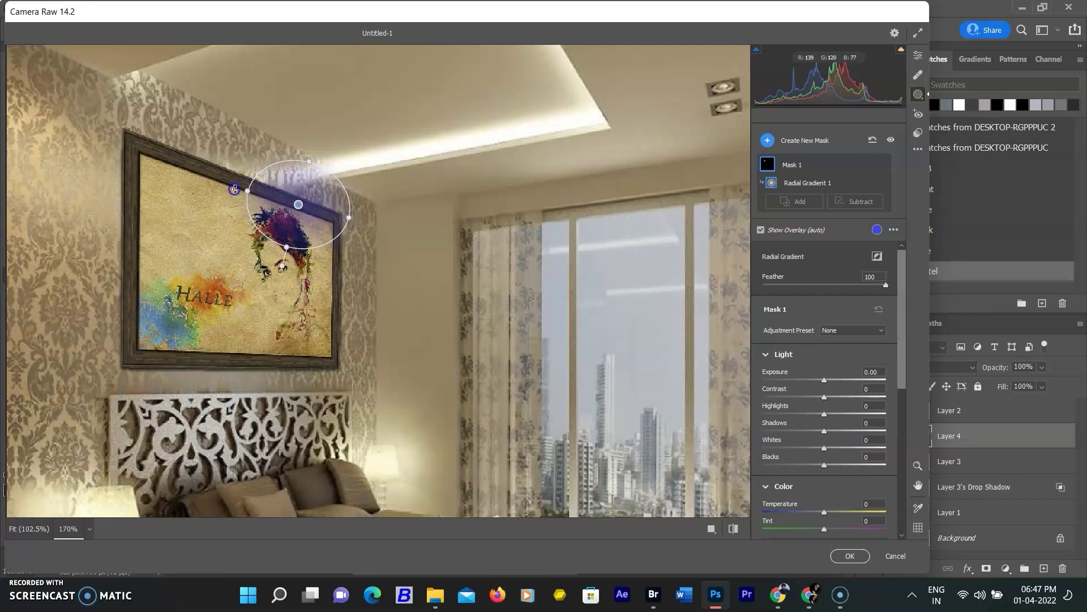
{"action": "left_click_drag", "start_coordinate": [236, 191], "coordinate": [231, 187]}
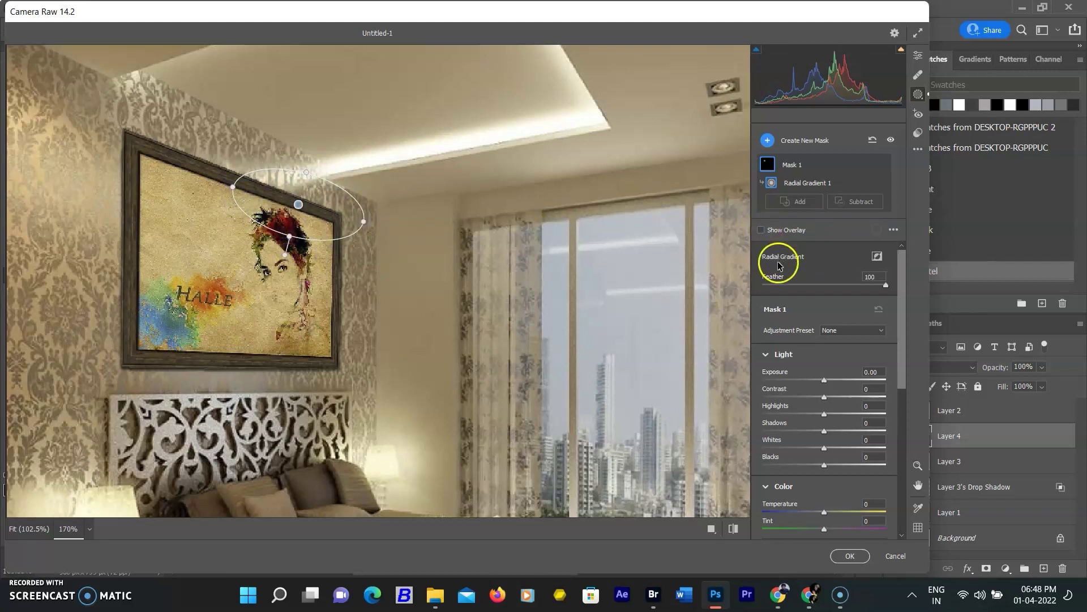
{"action": "left_click_drag", "start_coordinate": [828, 378], "coordinate": [849, 383]}
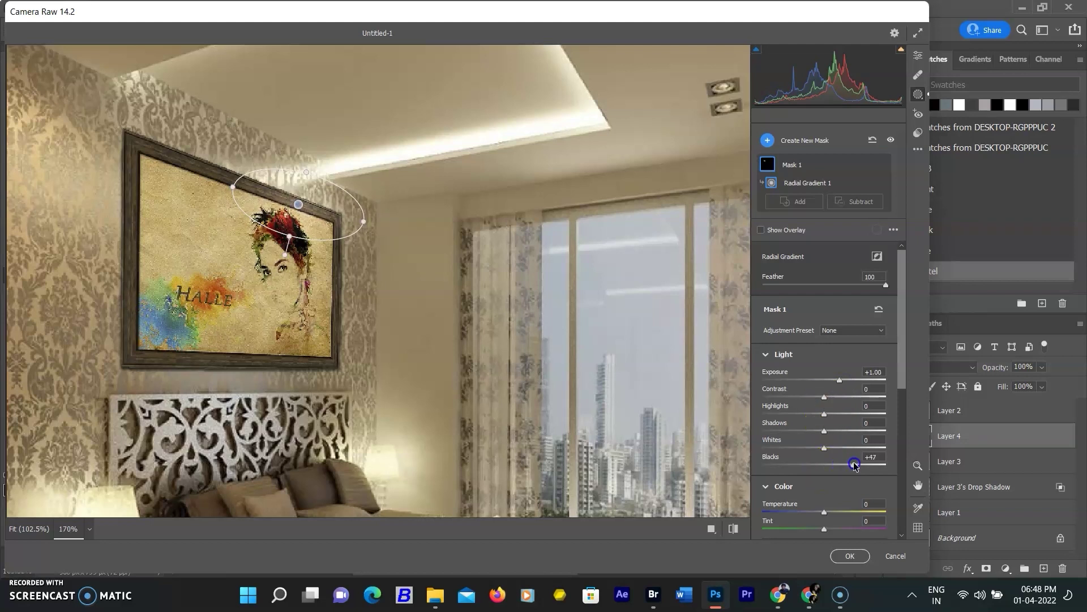
{"action": "left_click_drag", "start_coordinate": [296, 240], "coordinate": [294, 230]}
Step: Duplicate the radial gradient, place the copy tilted over the picture frame's upper-left corner and apply the Camera Raw adjustments
{"action": "right_click", "coordinate": [308, 204]}
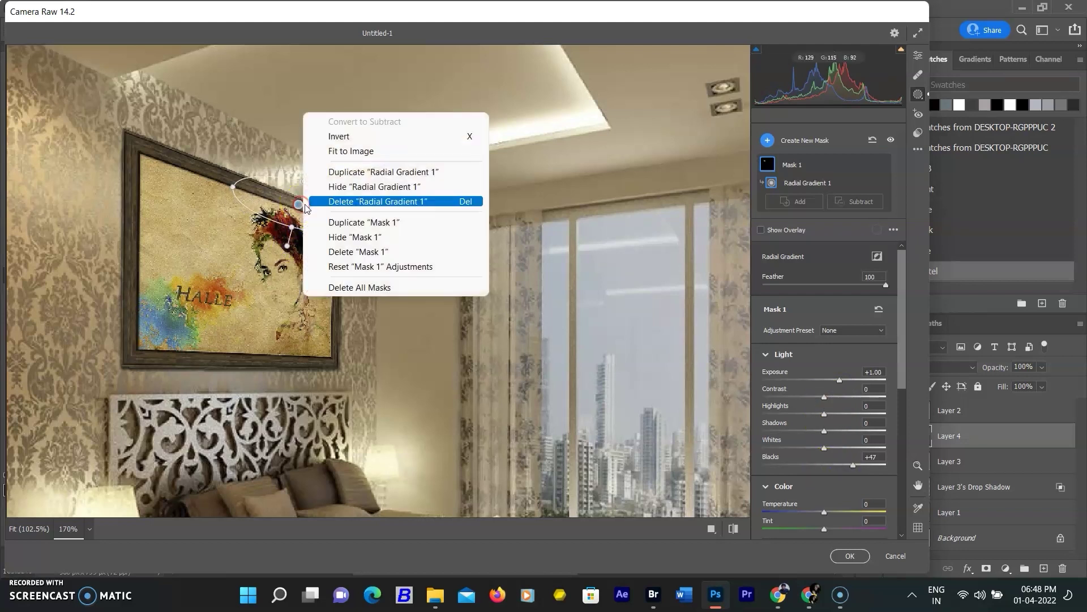
{"action": "left_click", "coordinate": [365, 172]}
{"action": "left_click", "coordinate": [311, 214]}
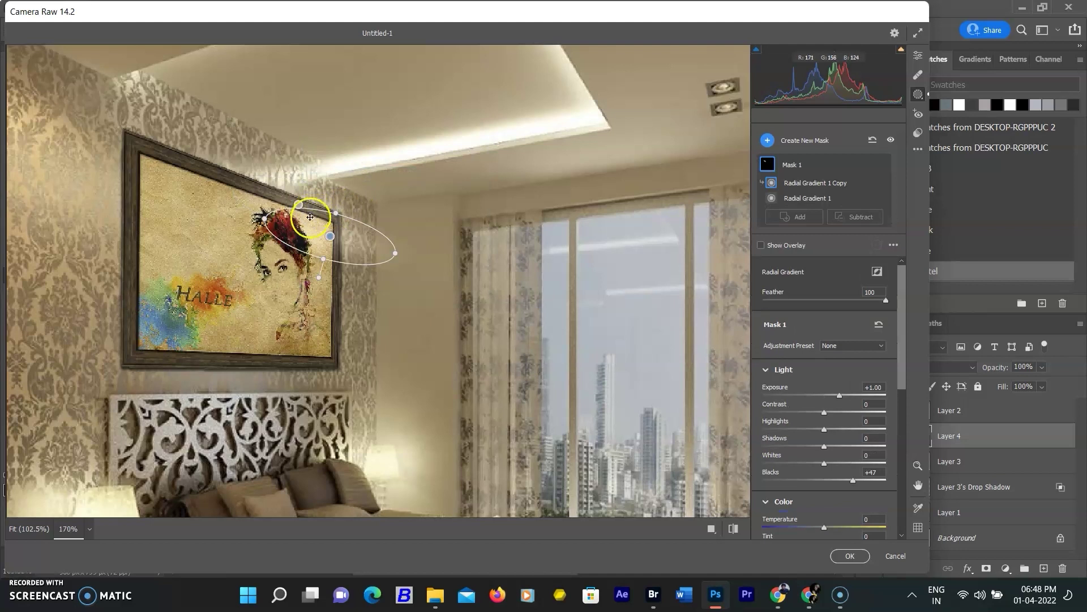
{"action": "mouse_move", "coordinate": [332, 237]}
{"action": "left_mouse_down"}
{"action": "mouse_move", "coordinate": [214, 181]}
{"action": "mouse_move", "coordinate": [164, 124]}
{"action": "left_mouse_up"}
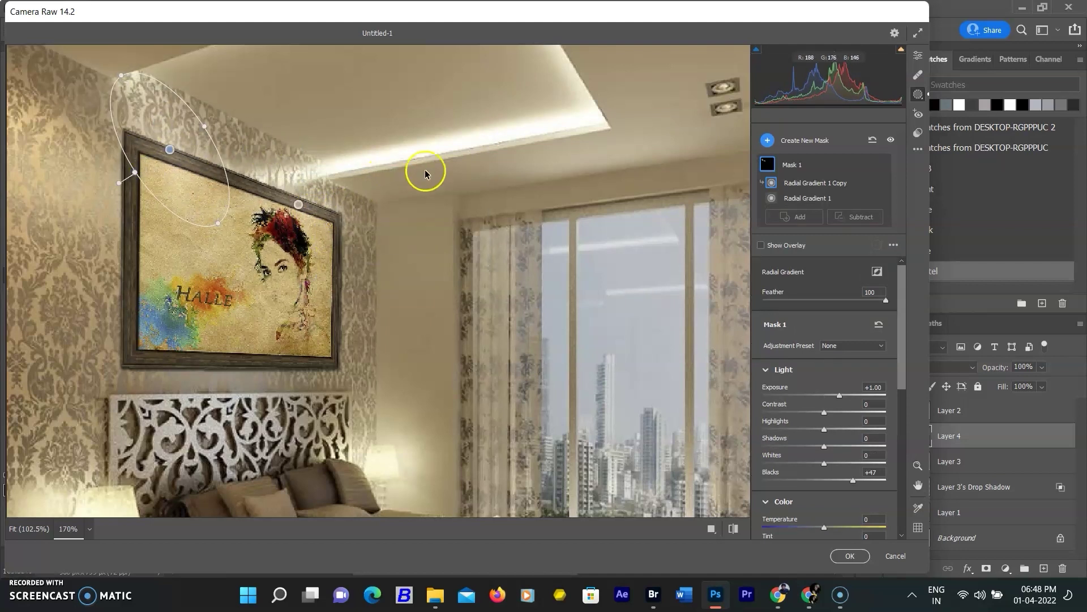
{"action": "left_click", "coordinate": [918, 57]}
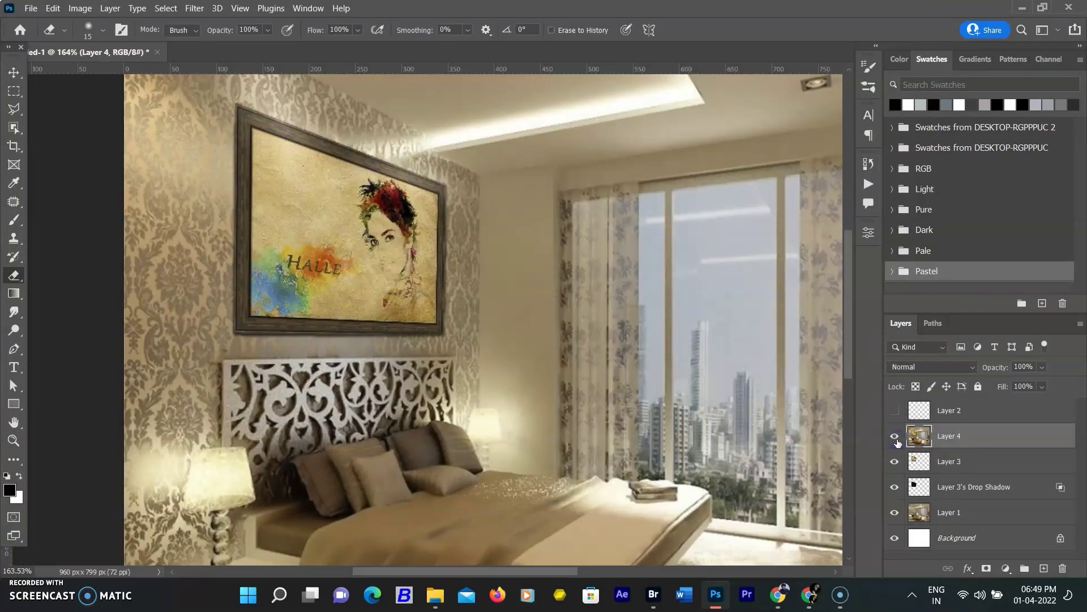
{"action": "scroll", "coordinate": [835, 463], "scroll_direction": "down", "scroll_amount": 2}
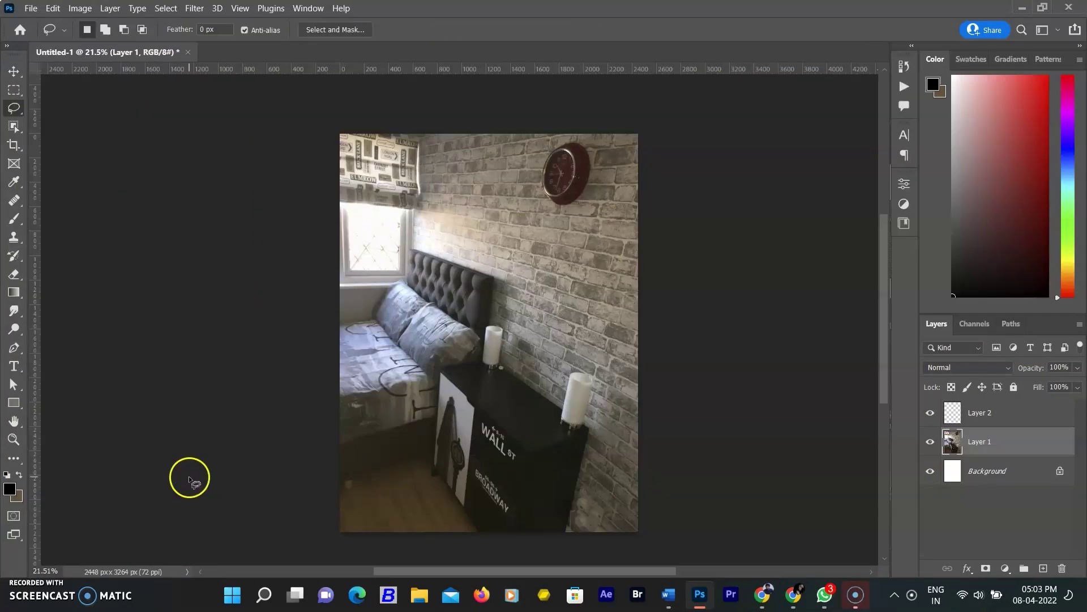
Step: Try to remove the red wall clock by lassoing around it, filling the selection from the surrounding bricks and deselecting
{"action": "left_click", "coordinate": [15, 72]}
{"action": "left_click", "coordinate": [576, 168]}
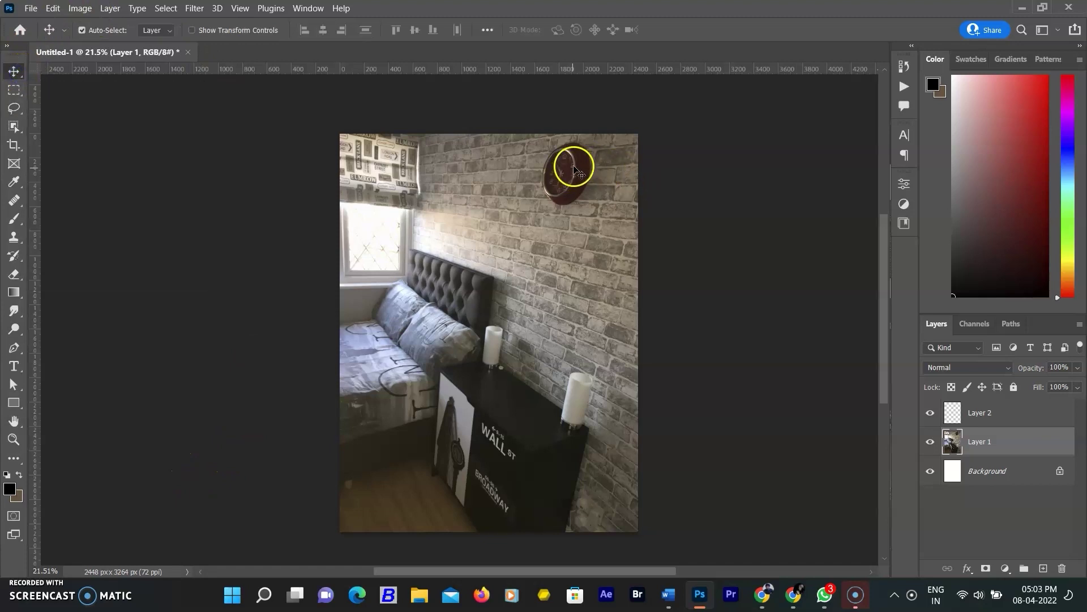
{"action": "scroll", "coordinate": [573, 173], "scroll_direction": "up", "scroll_amount": 4}
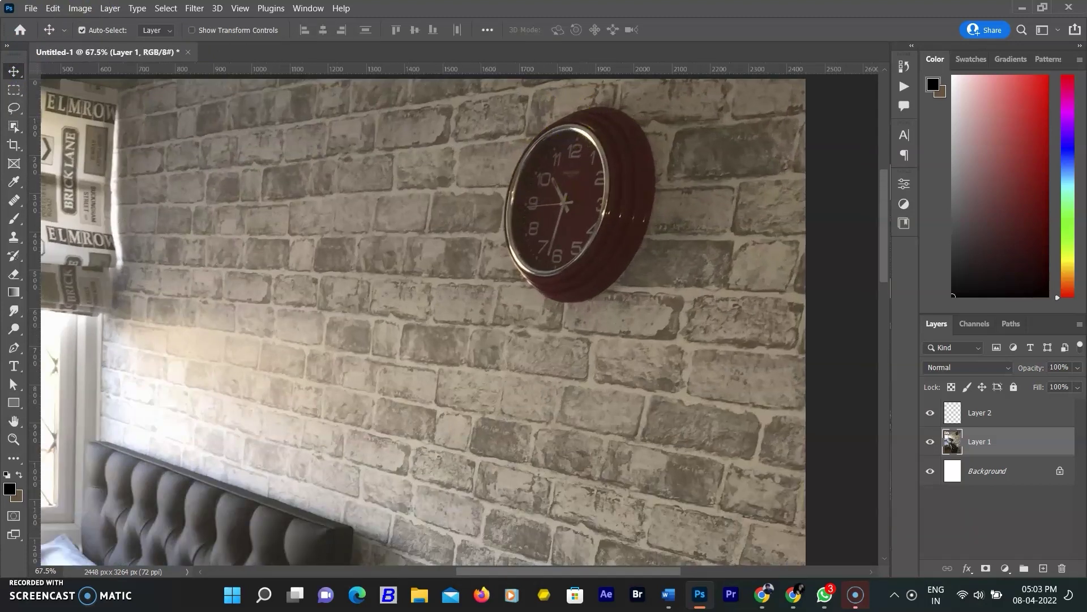
{"action": "left_click", "coordinate": [15, 114]}
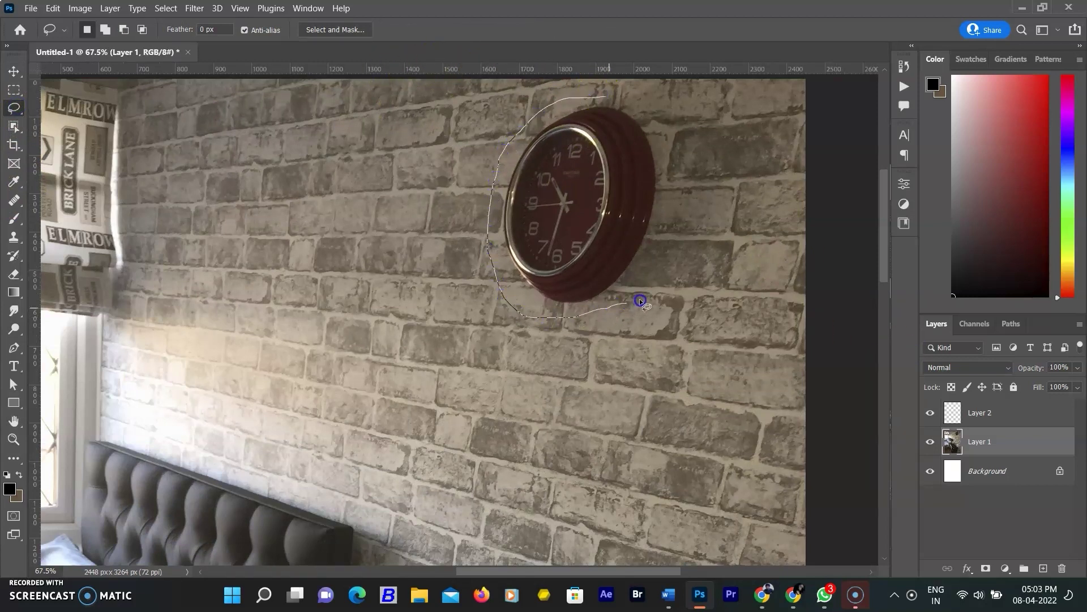
{"action": "left_click_drag", "start_coordinate": [598, 94], "coordinate": [601, 95]}
{"action": "right_click", "coordinate": [630, 153]}
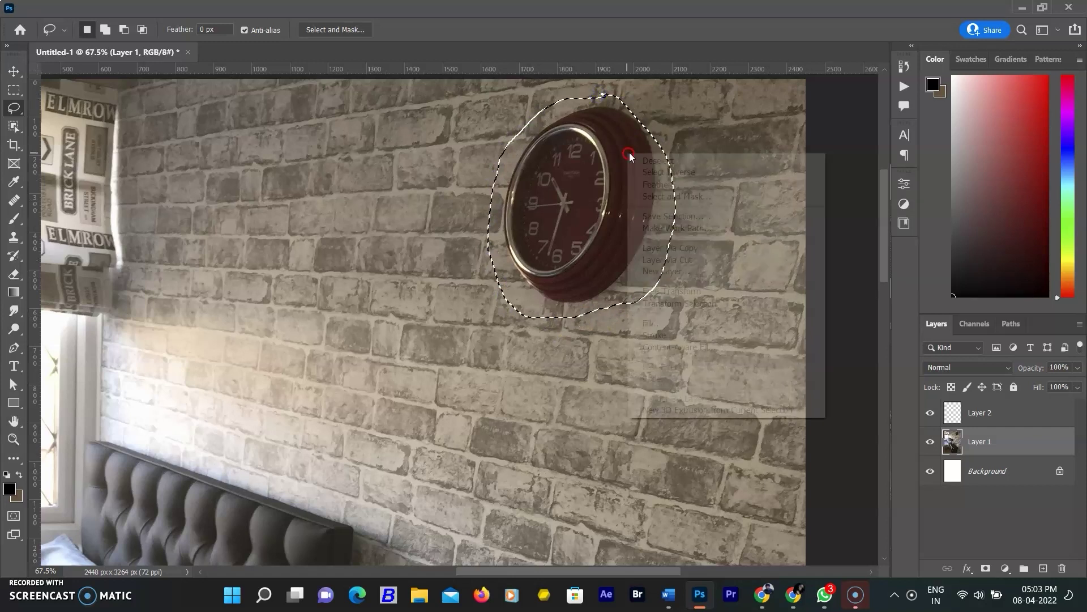
{"action": "left_click", "coordinate": [679, 323]}
{"action": "left_click", "coordinate": [633, 137]}
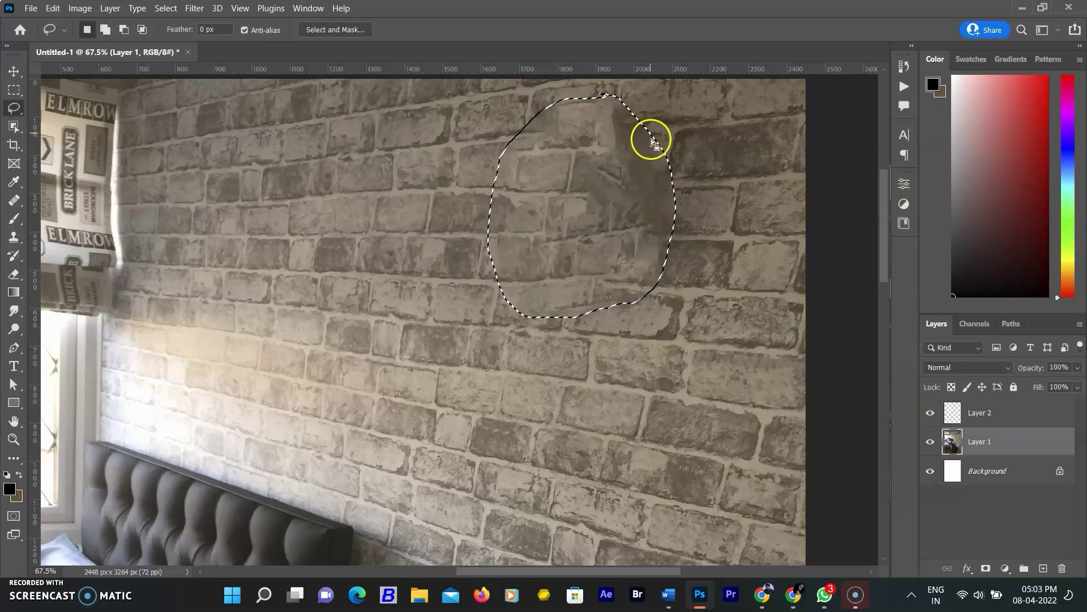
{"action": "key", "text": "ctrl+d"}
Step: Inspect the filled brick area up close and undo the clock's removal
{"action": "scroll", "coordinate": [657, 170], "scroll_direction": "up", "scroll_amount": 4}
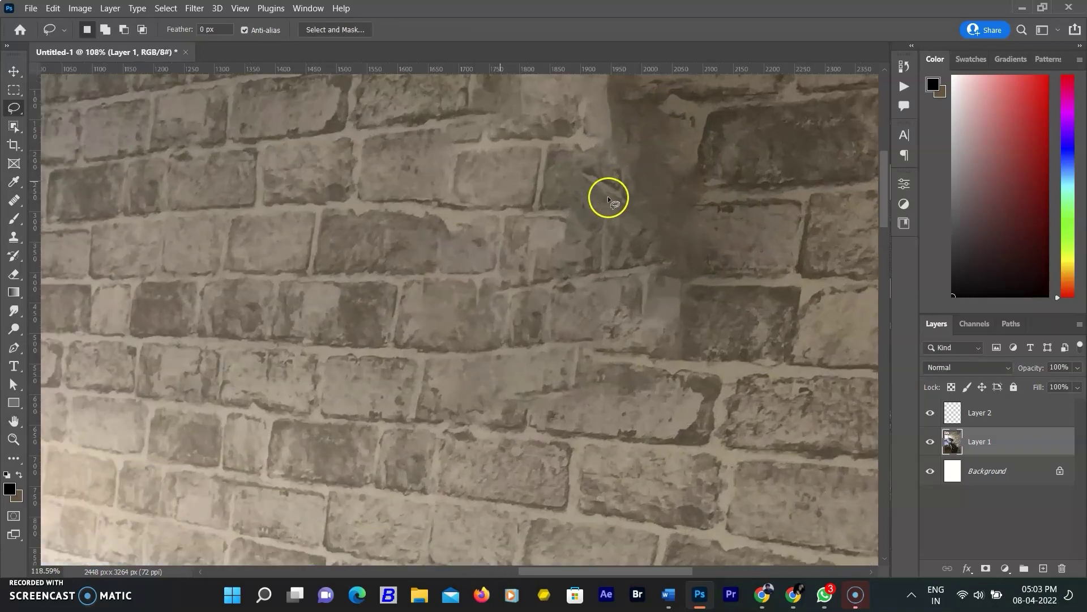
{"action": "scroll", "coordinate": [609, 202], "scroll_direction": "down", "scroll_amount": 3}
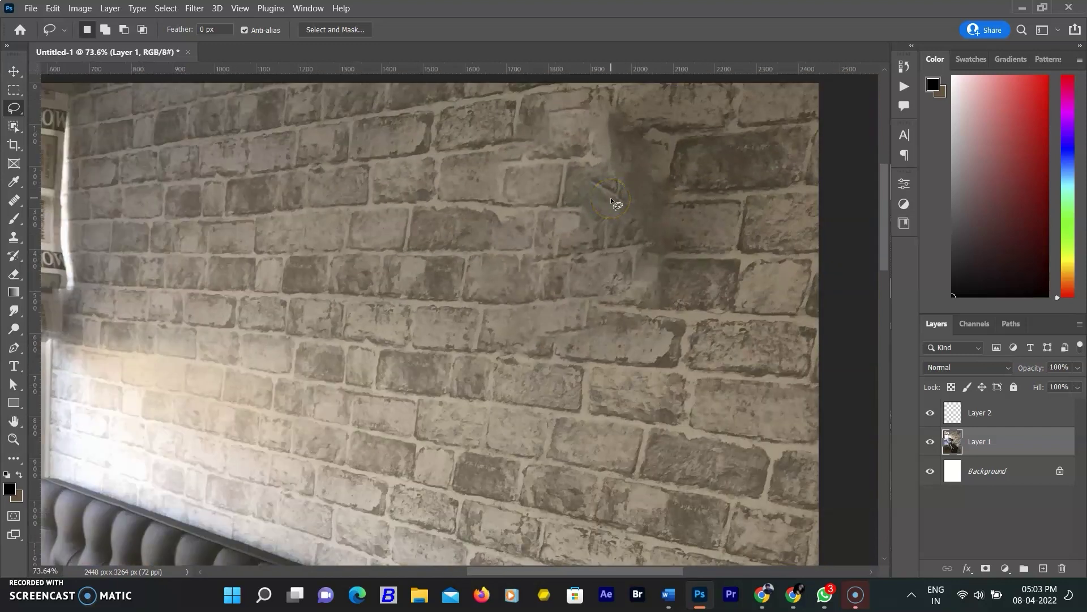
{"action": "scroll", "coordinate": [615, 202], "scroll_direction": "down", "scroll_amount": 1}
{"action": "key", "text": "ctrl+z"}
{"action": "key", "text": "ctrl+z"}
{"action": "left_click", "coordinate": [711, 245]}
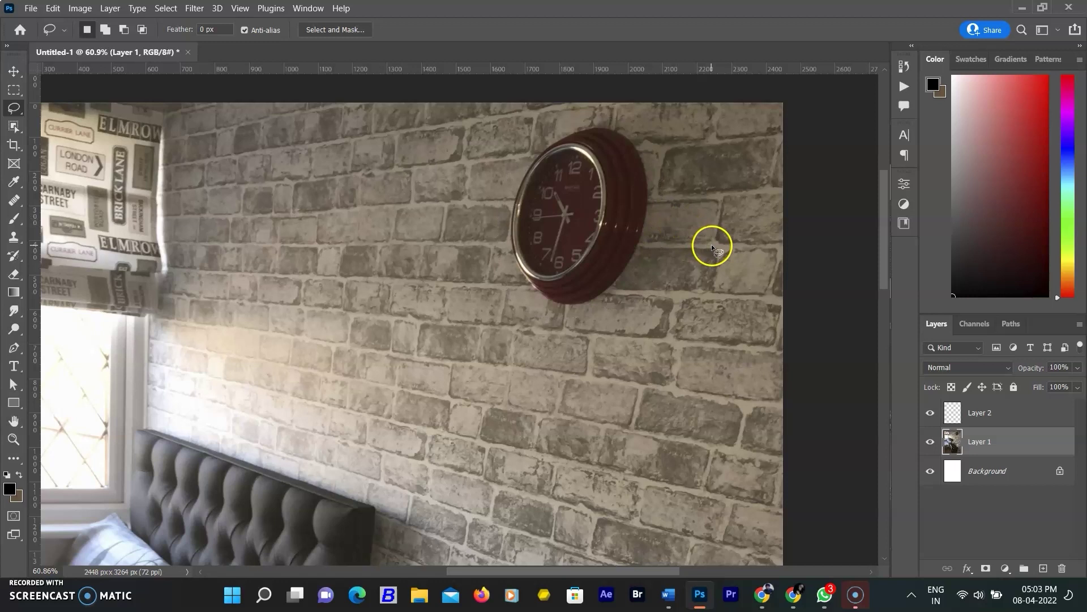
Step: Try covering the clock with bricks on a new layer using the Clone Stamp at size 200 and 23% flow, and delete that layer
{"action": "key", "text": "ctrl+shift+alt+n"}
{"action": "key", "text": "s"}
{"action": "key", "text": "bracketright"}
{"action": "key", "text": "shift+2"}
{"action": "key", "text": "shift+3"}
{"action": "mouse_move", "coordinate": [537, 132]}
{"action": "left_mouse_down"}
{"action": "mouse_move", "coordinate": [592, 122]}
{"action": "mouse_move", "coordinate": [529, 147]}
{"action": "mouse_move", "coordinate": [627, 170]}
{"action": "mouse_move", "coordinate": [572, 191]}
{"action": "mouse_move", "coordinate": [531, 251]}
{"action": "mouse_move", "coordinate": [509, 251]}
{"action": "mouse_move", "coordinate": [529, 271]}
{"action": "mouse_move", "coordinate": [518, 272]}
{"action": "mouse_move", "coordinate": [628, 165]}
{"action": "left_mouse_up"}
{"action": "scroll", "coordinate": [534, 406], "scroll_direction": "up", "scroll_amount": 3}
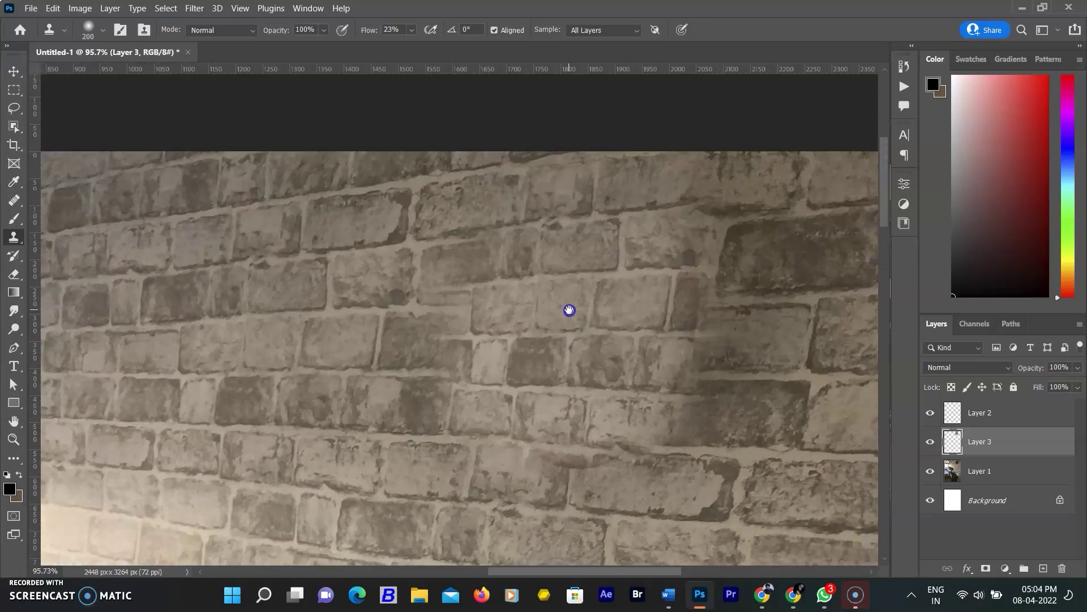
{"action": "scroll", "coordinate": [666, 419], "scroll_direction": "down", "scroll_amount": 4}
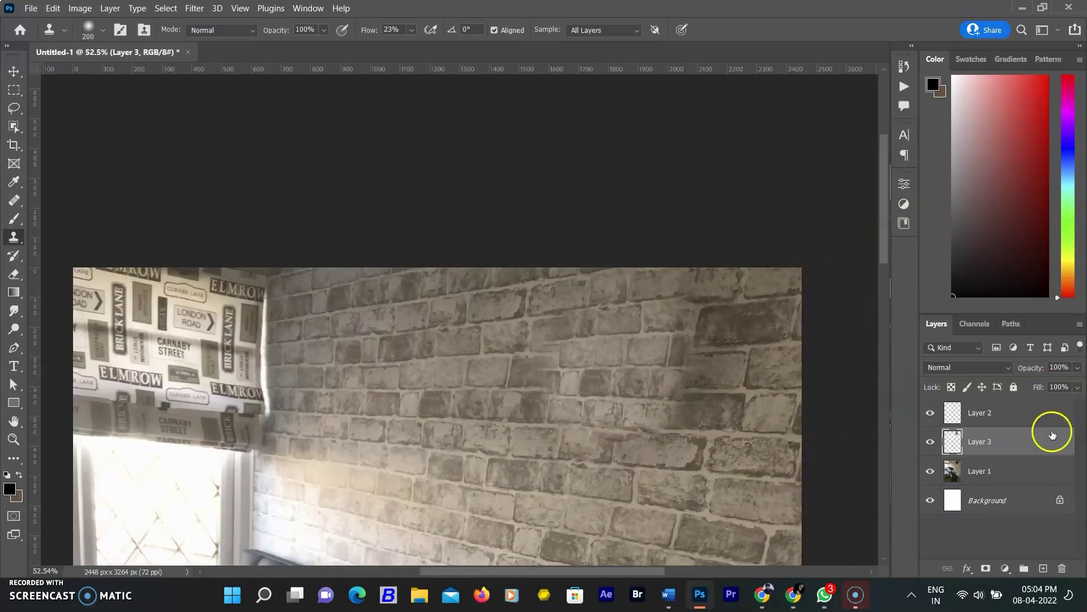
{"action": "key", "text": "Delete"}
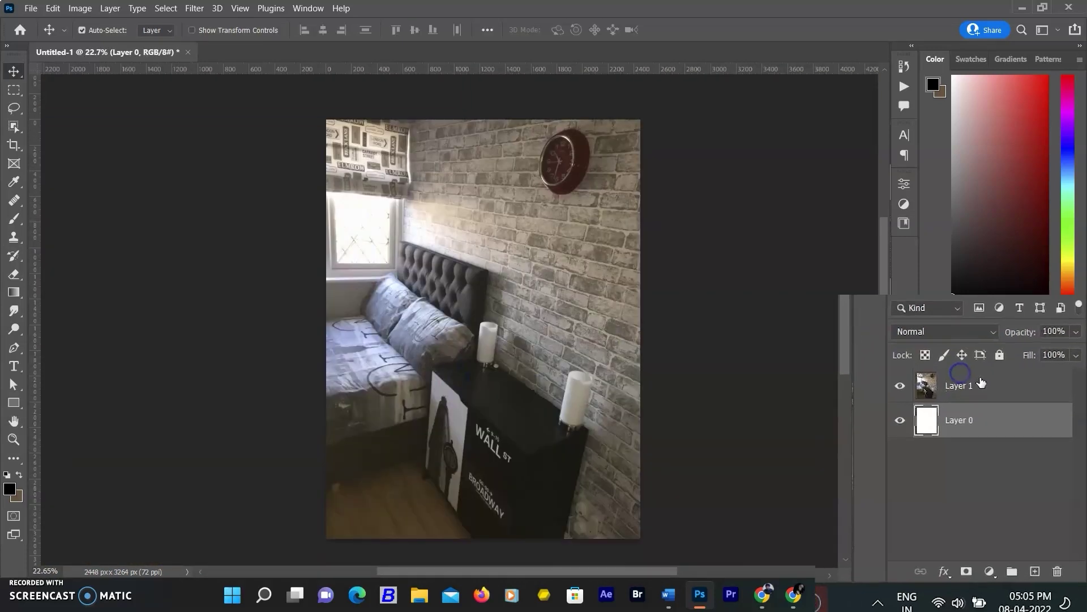
Step: Create a new empty layer above the room photo and open the Vanishing Point filter on it
{"action": "left_click", "coordinate": [1014, 578]}
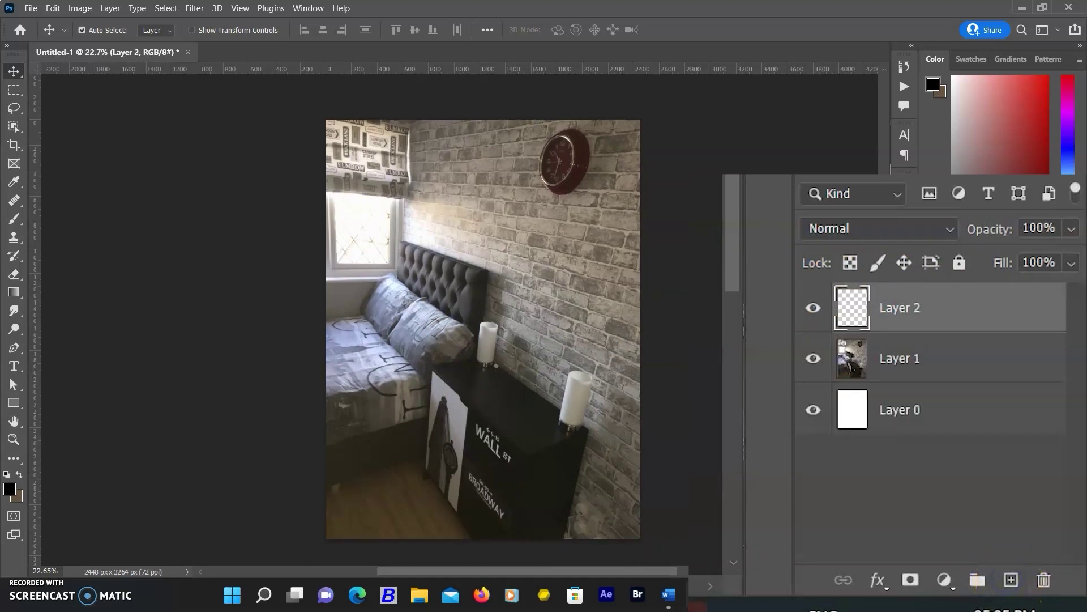
{"action": "left_click", "coordinate": [195, 8]}
{"action": "left_click", "coordinate": [198, 146]}
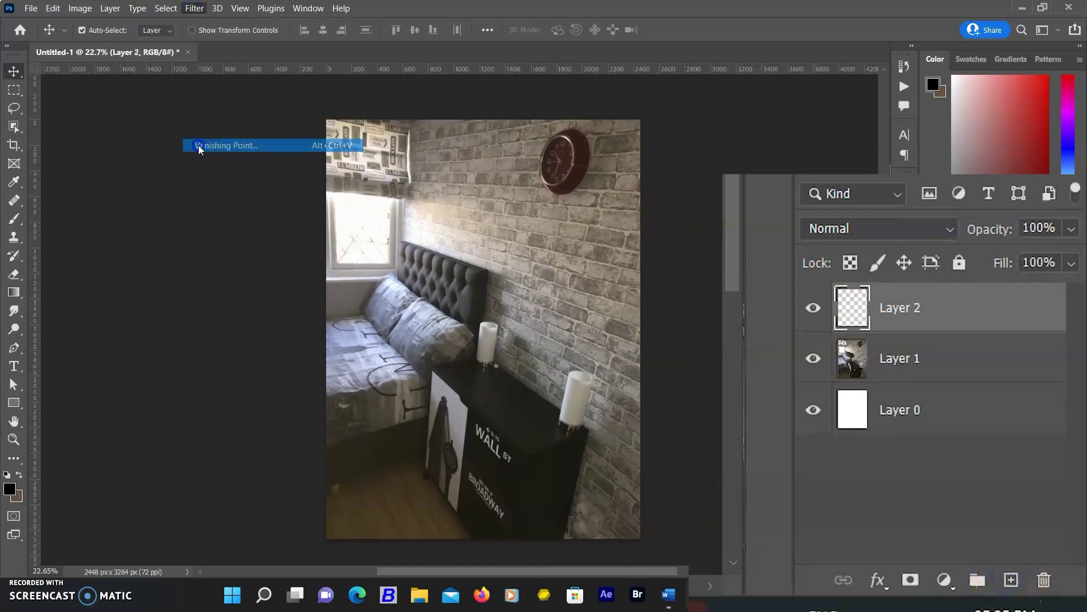
Step: Define a four-corner perspective plane over the brick wall and align its corners with the wall's edges
{"action": "left_click", "coordinate": [470, 80]}
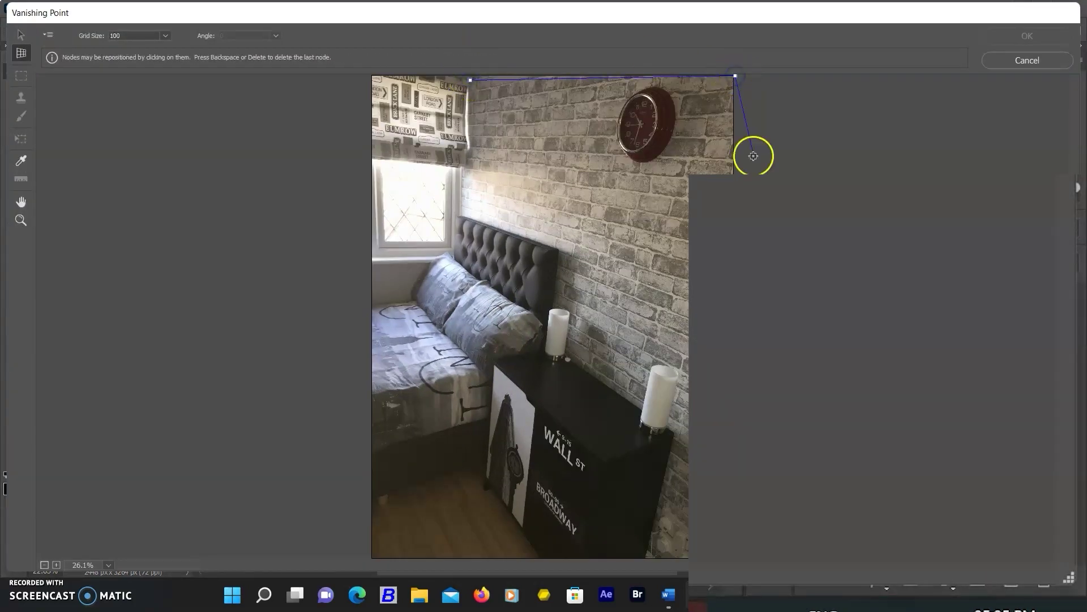
{"action": "left_click", "coordinate": [452, 258]}
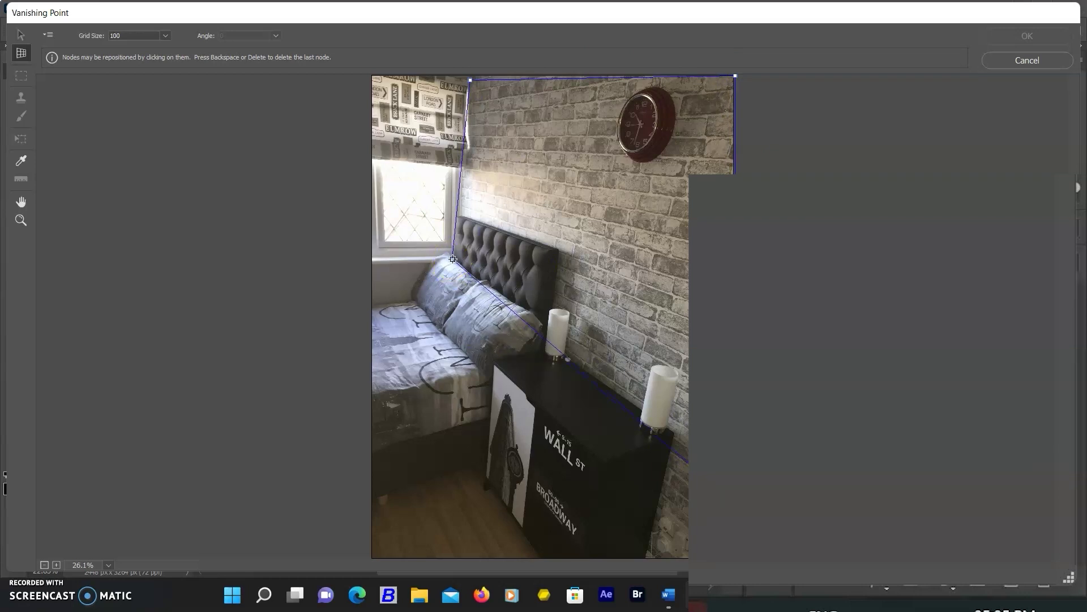
{"action": "left_click_drag", "start_coordinate": [470, 80], "coordinate": [468, 76]}
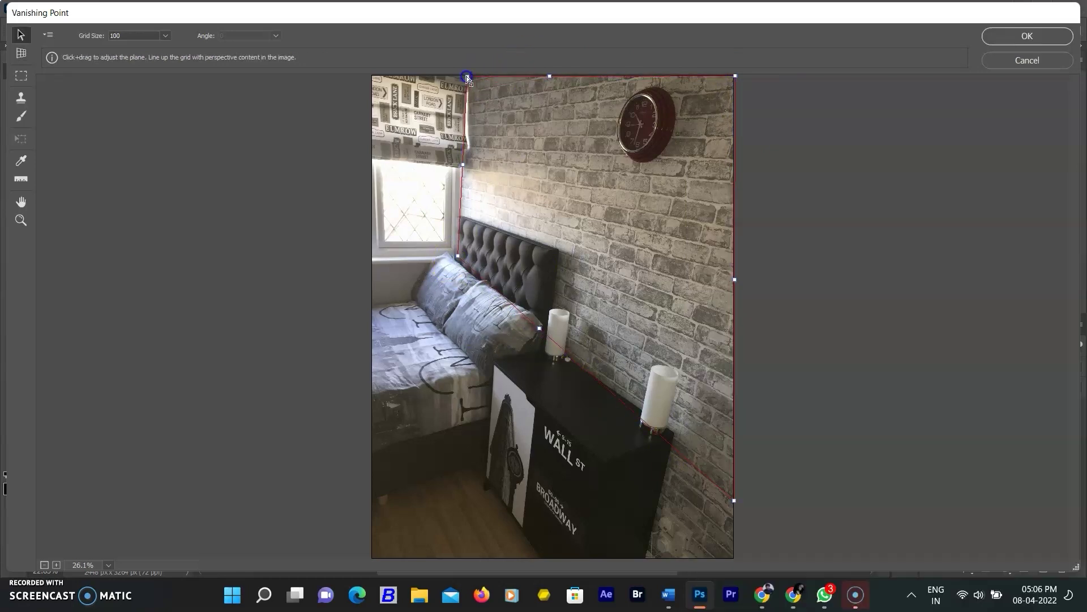
{"action": "left_click_drag", "start_coordinate": [734, 501], "coordinate": [740, 503]}
{"action": "left_click_drag", "start_coordinate": [459, 261], "coordinate": [463, 264]}
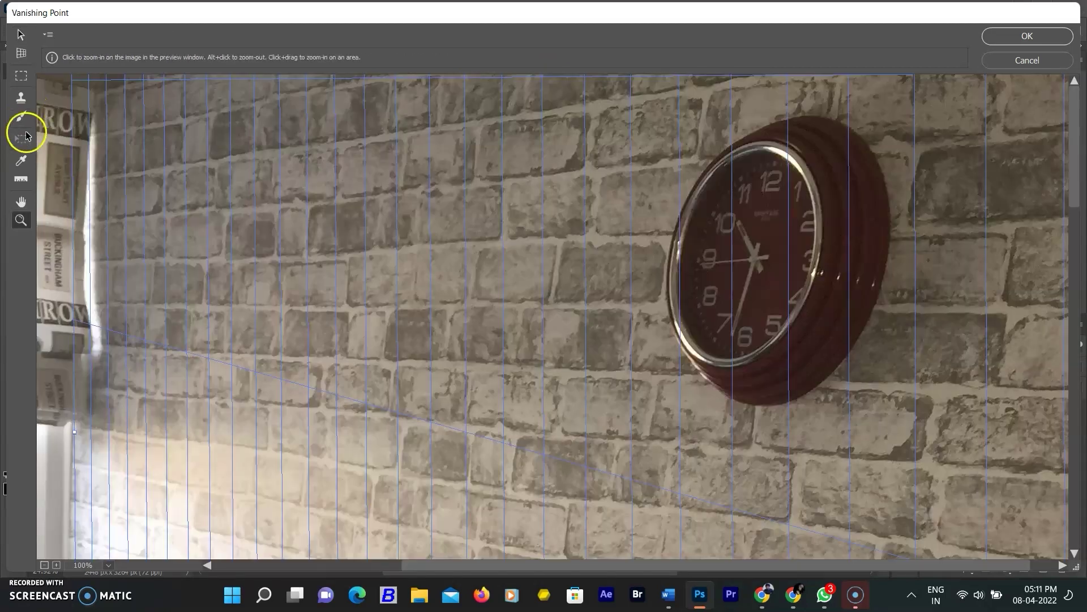
Step: Clone bricks over the wall clock with the Stamp tool at diameter 450, hardness 27 and Heal on, and apply the filter
{"action": "left_click", "coordinate": [21, 97]}
{"action": "key", "text": "alt"}
{"action": "left_click", "coordinate": [471, 124], "text": "alt"}
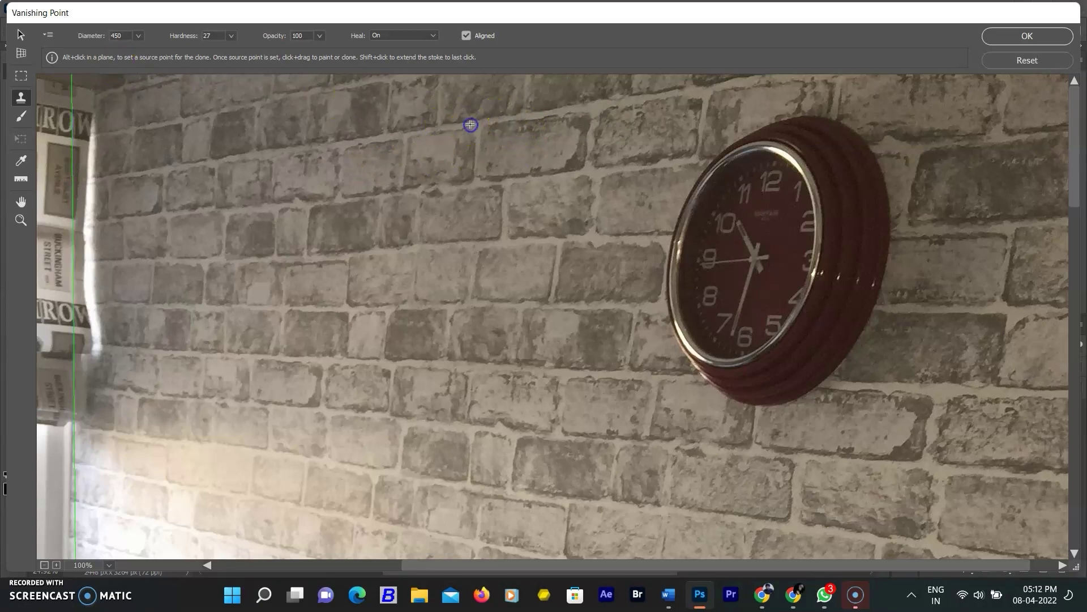
{"action": "mouse_move", "coordinate": [742, 238]}
{"action": "left_mouse_down"}
{"action": "mouse_move", "coordinate": [700, 89]}
{"action": "mouse_move", "coordinate": [887, 93]}
{"action": "mouse_move", "coordinate": [883, 155]}
{"action": "mouse_move", "coordinate": [699, 255]}
{"action": "mouse_move", "coordinate": [668, 243]}
{"action": "mouse_move", "coordinate": [698, 354]}
{"action": "mouse_move", "coordinate": [777, 381]}
{"action": "mouse_move", "coordinate": [901, 378]}
{"action": "left_mouse_up"}
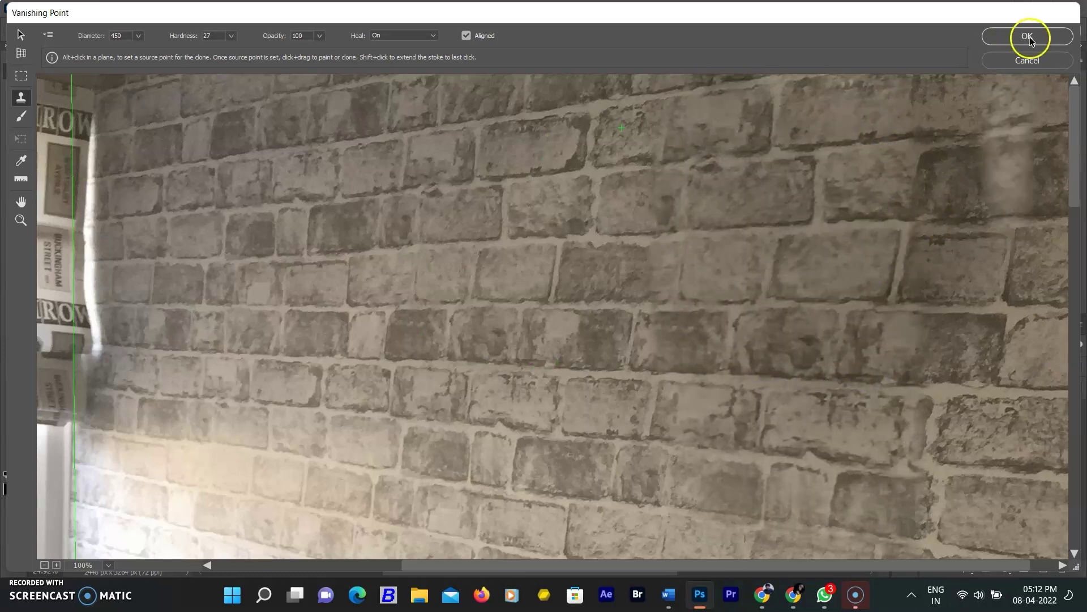
{"action": "left_click", "coordinate": [1027, 36]}
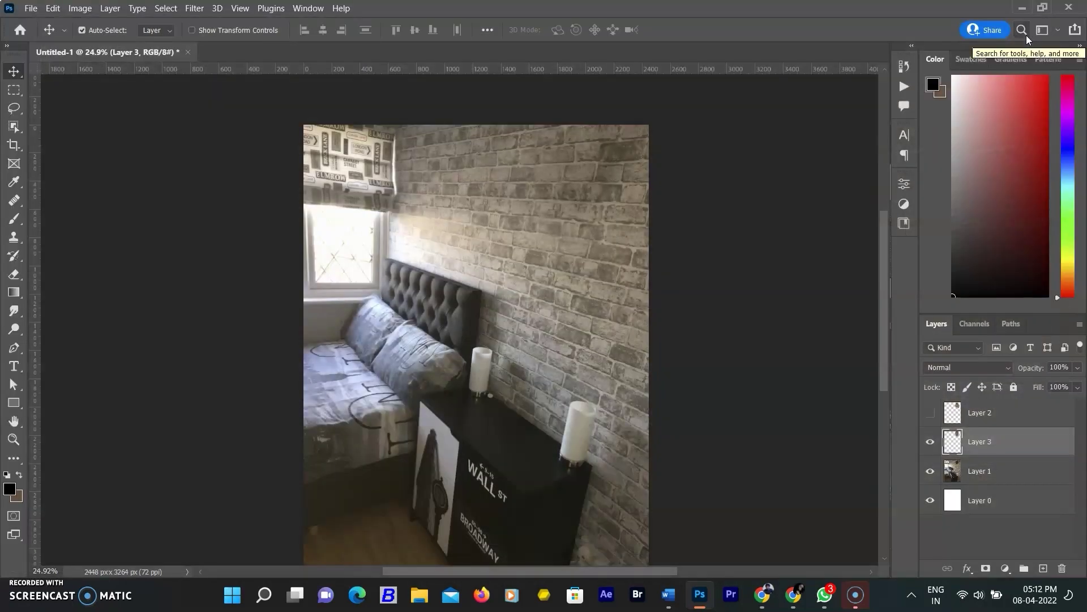
Step: Distort the cloned brick patch by its corners so its brick courses line up with the surrounding wall
{"action": "left_click", "coordinate": [731, 126]}
{"action": "scroll", "coordinate": [608, 156], "scroll_direction": "up", "scroll_amount": 3}
{"action": "scroll", "coordinate": [617, 153], "scroll_direction": "up", "scroll_amount": 2}
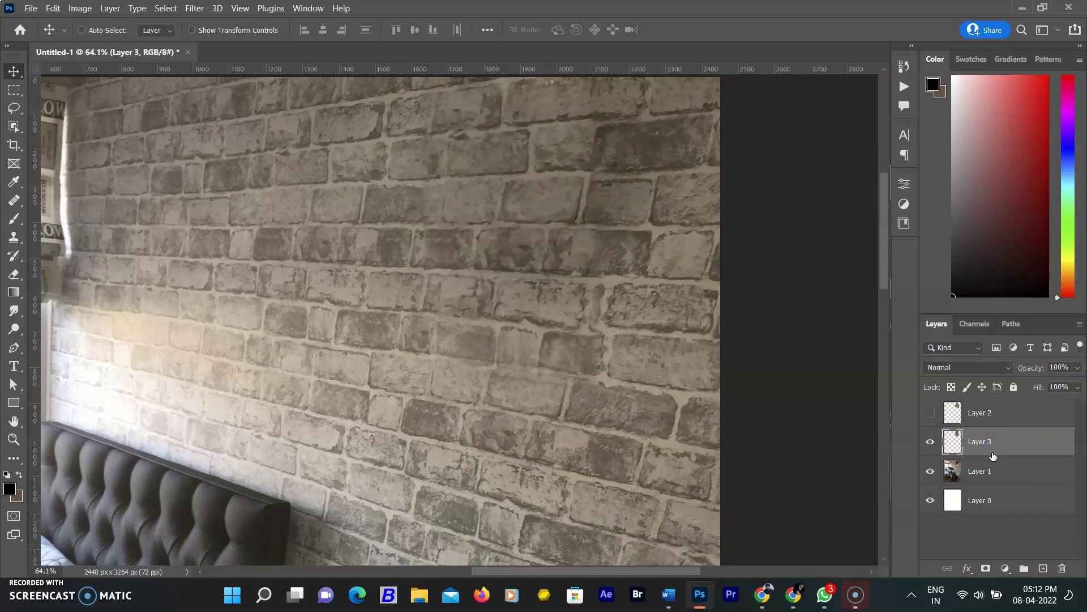
{"action": "key", "text": "ctrl+t"}
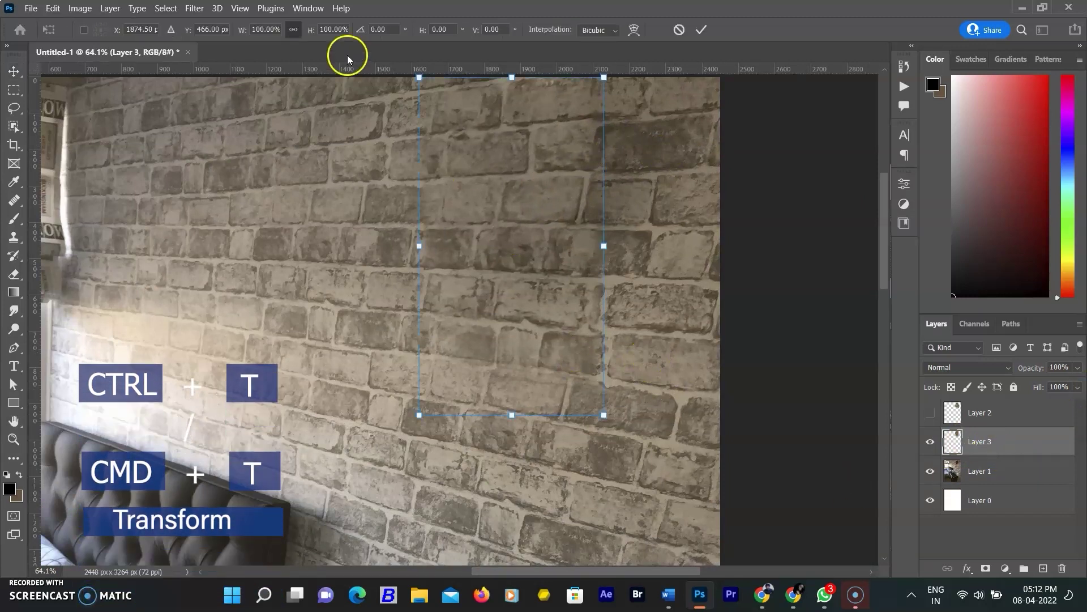
{"action": "right_click", "coordinate": [615, 209]}
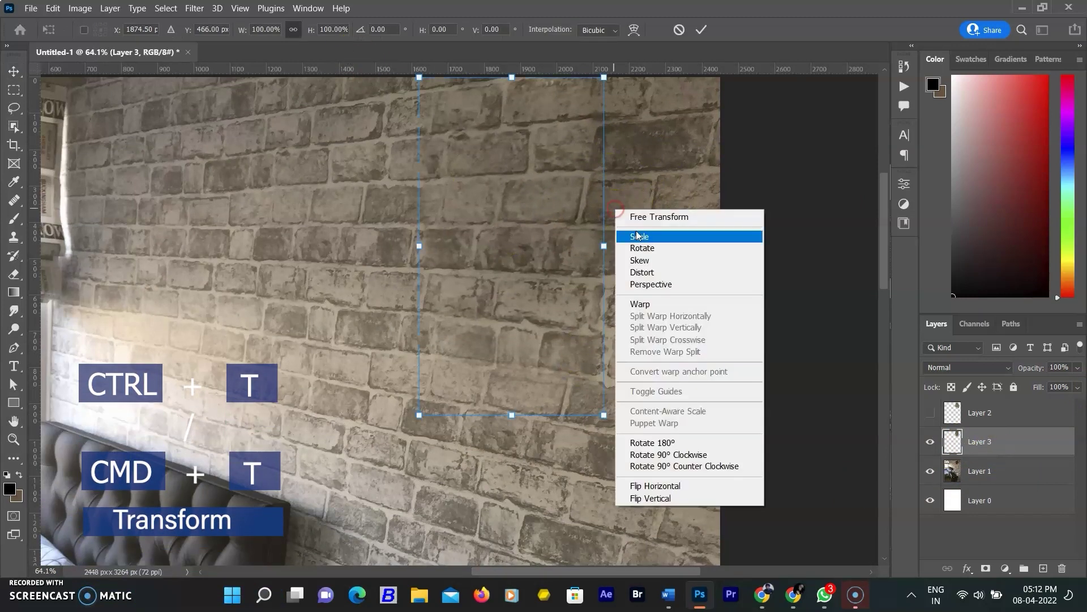
{"action": "left_click", "coordinate": [671, 272]}
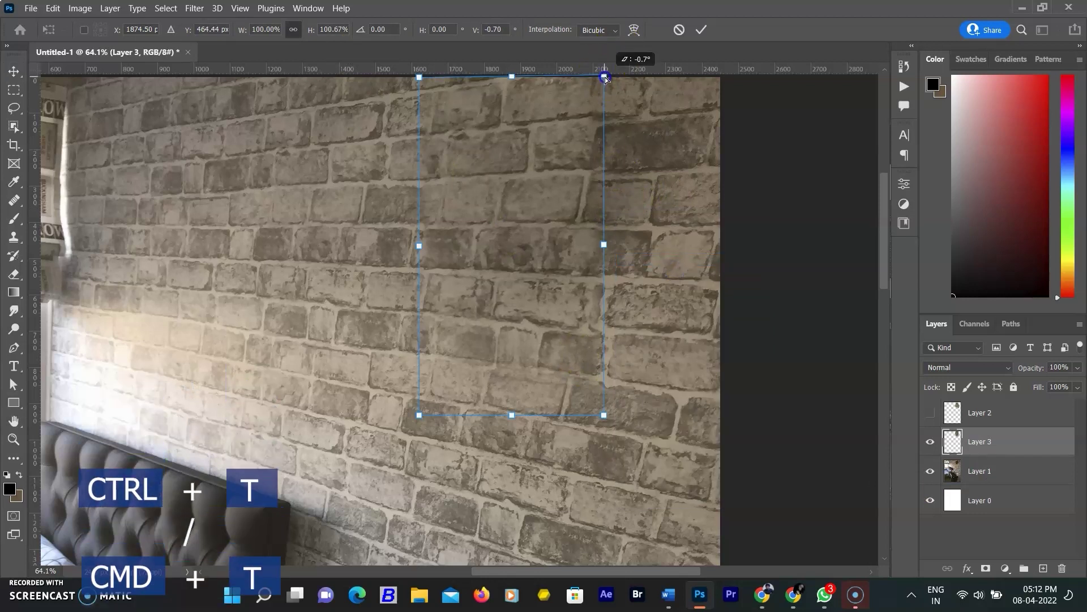
{"action": "left_click_drag", "start_coordinate": [604, 80], "coordinate": [607, 86]}
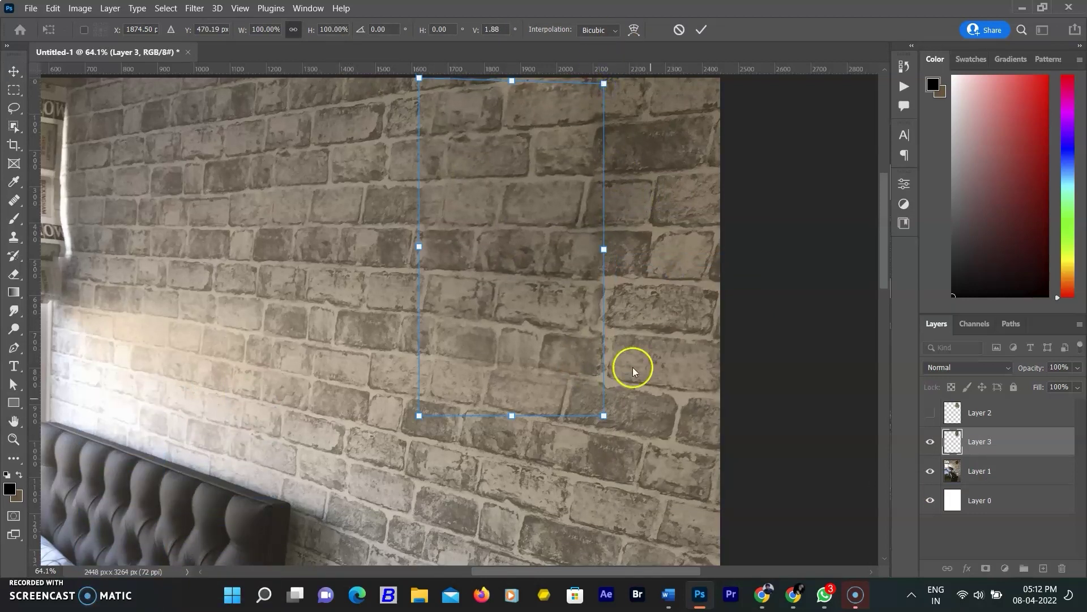
{"action": "left_click_drag", "start_coordinate": [604, 415], "coordinate": [604, 402]}
{"action": "key", "text": "Return"}
Step: Add a layer mask to the cloned brick layer and paint it with black and white at brush size 100 to blend the patch
{"action": "left_click", "coordinate": [985, 568]}
{"action": "key", "text": "b"}
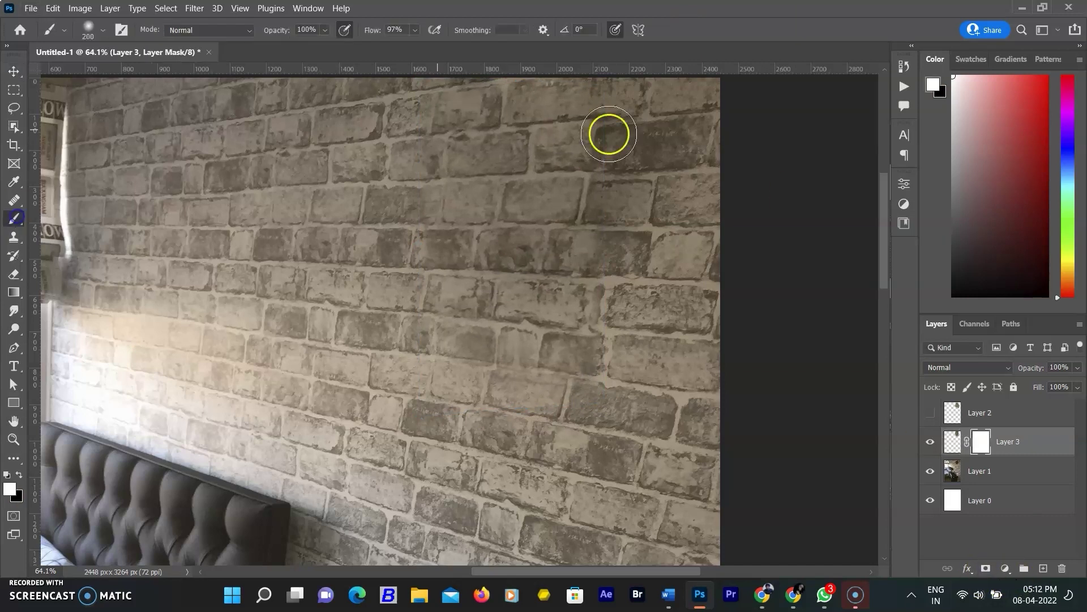
{"action": "left_click", "coordinate": [605, 144]}
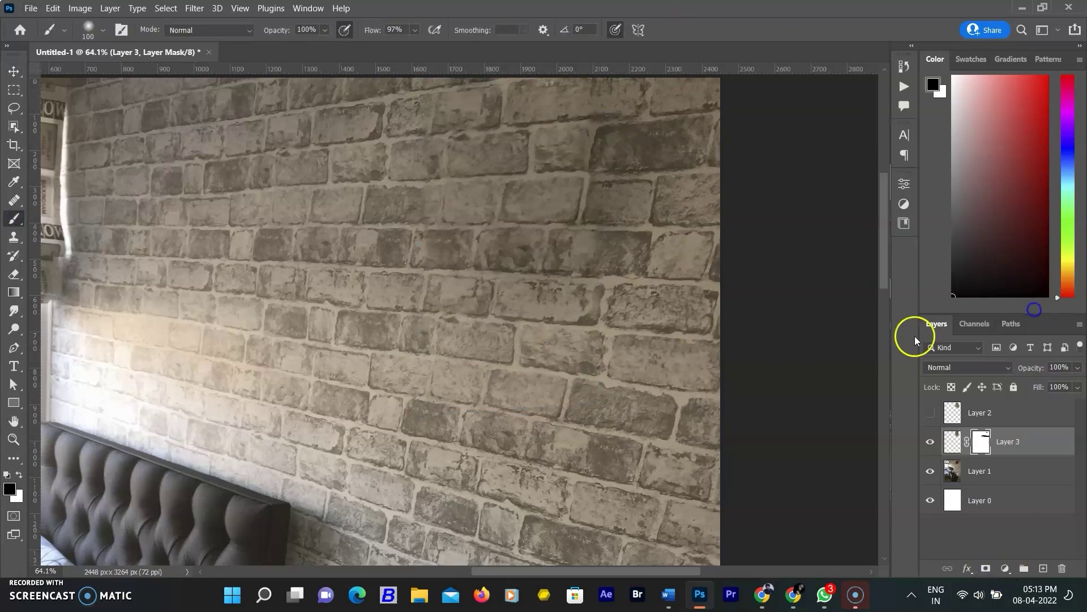
{"action": "scroll", "coordinate": [580, 202], "scroll_direction": "up", "scroll_amount": 3}
{"action": "scroll", "coordinate": [555, 283], "scroll_direction": "down", "scroll_amount": 2}
{"action": "left_click_drag", "start_coordinate": [573, 313], "coordinate": [597, 289]}
{"action": "key", "text": "x"}
{"action": "left_click_drag", "start_coordinate": [545, 262], "coordinate": [562, 289]}
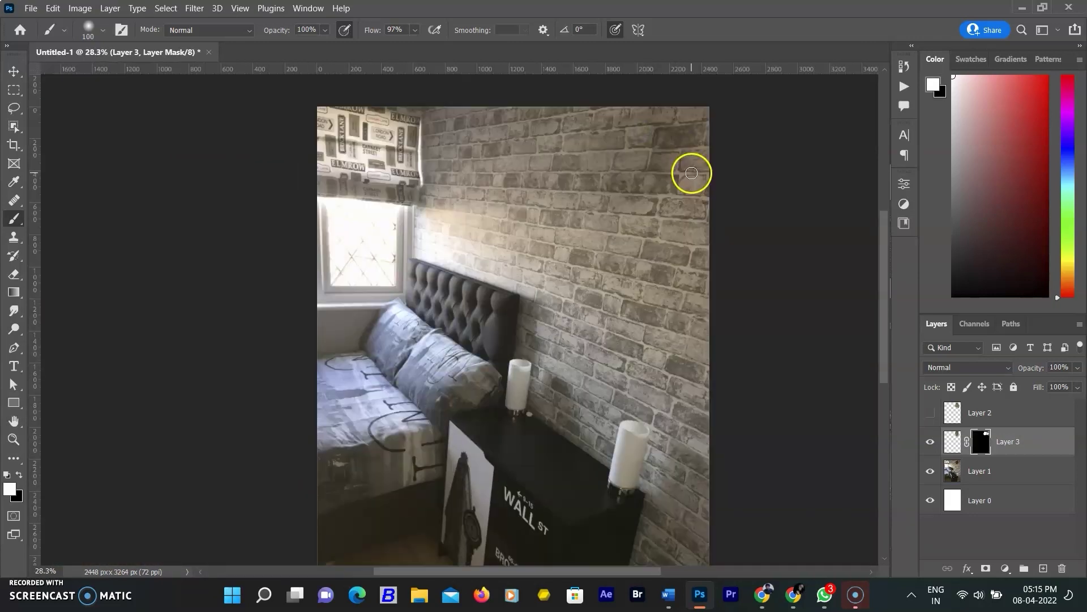
{"action": "scroll", "coordinate": [683, 145], "scroll_direction": "down", "scroll_amount": 2}
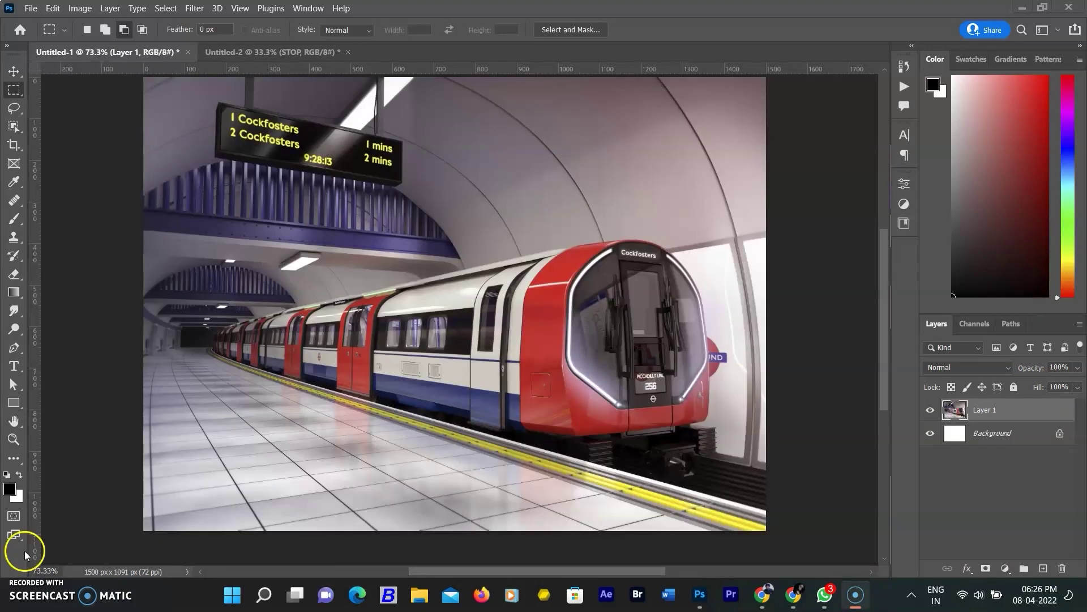
Step: Cut the selected red STOP lettering out of the Untitled-2 document
{"action": "key", "text": "ctrl+Tab"}
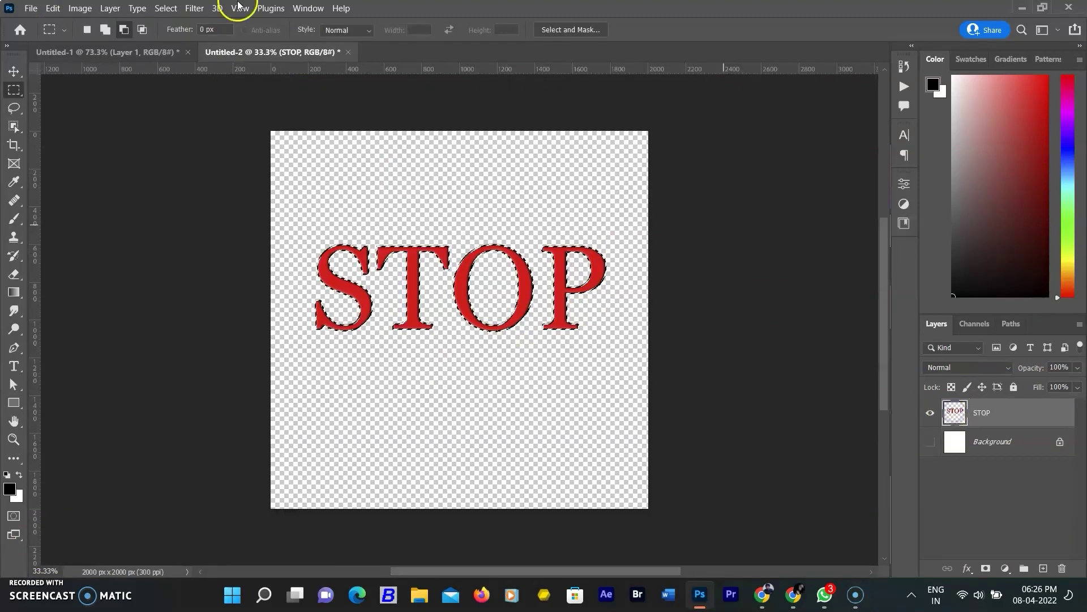
{"action": "left_click", "coordinate": [55, 10]}
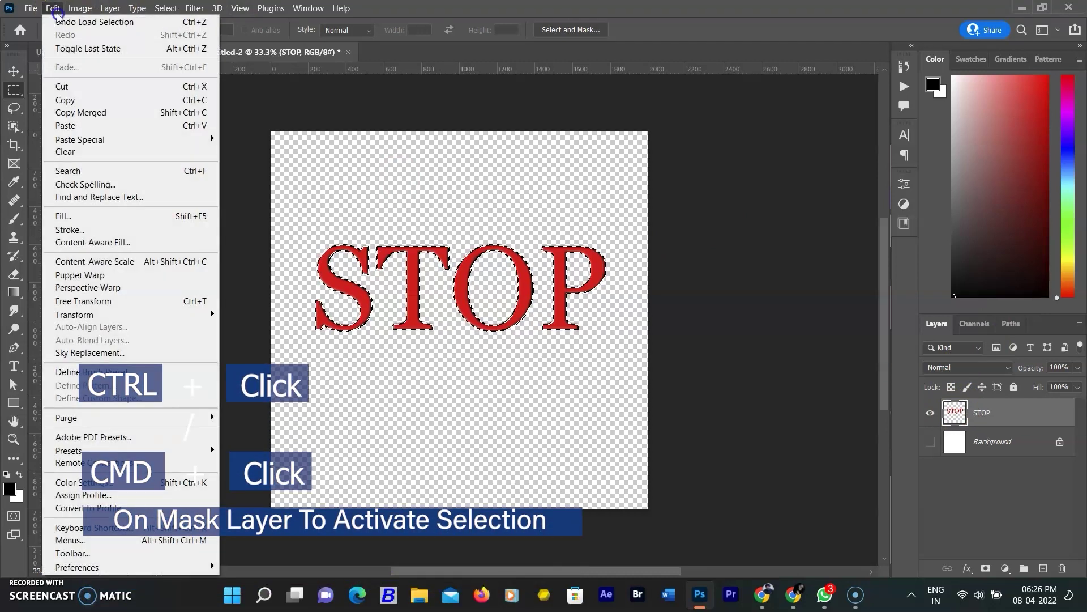
{"action": "left_click", "coordinate": [67, 88]}
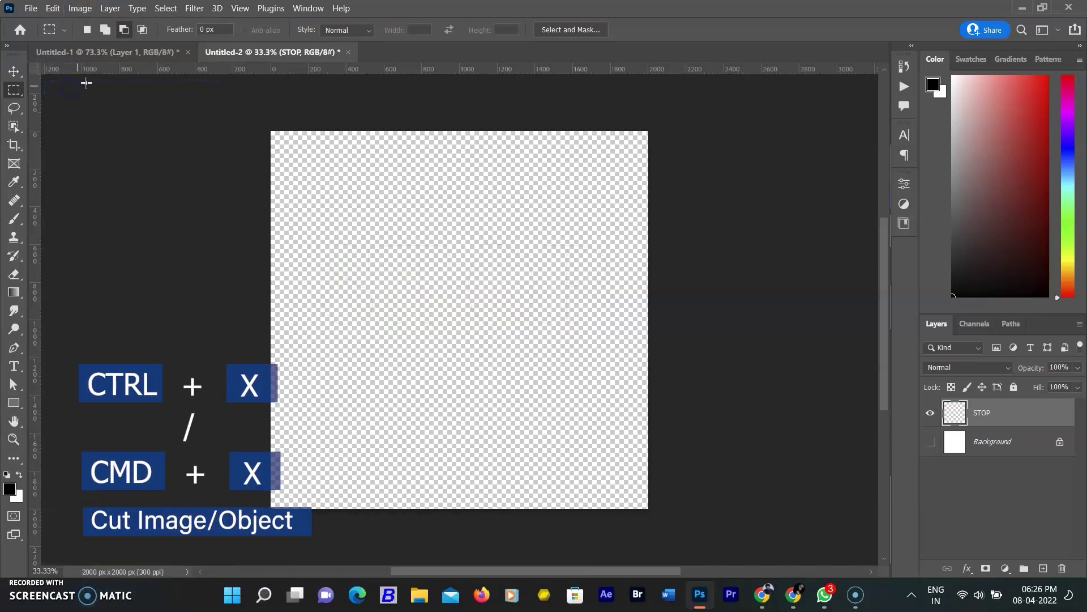
Step: Create a new empty layer above the train photo in Untitled-1 and open the Vanishing Point filter on it
{"action": "left_click", "coordinate": [123, 55]}
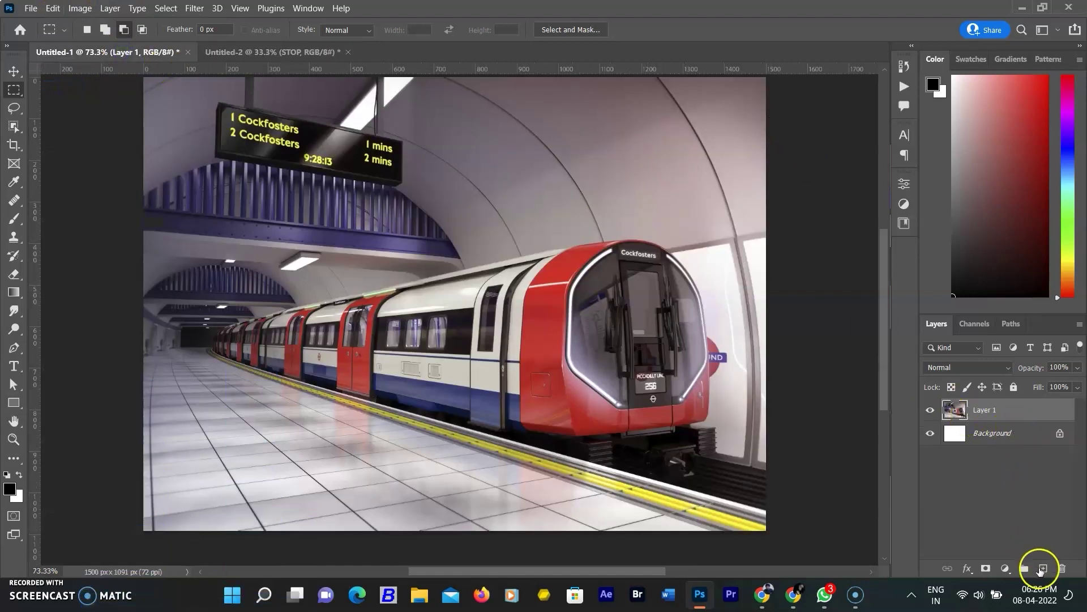
{"action": "left_click", "coordinate": [1041, 569]}
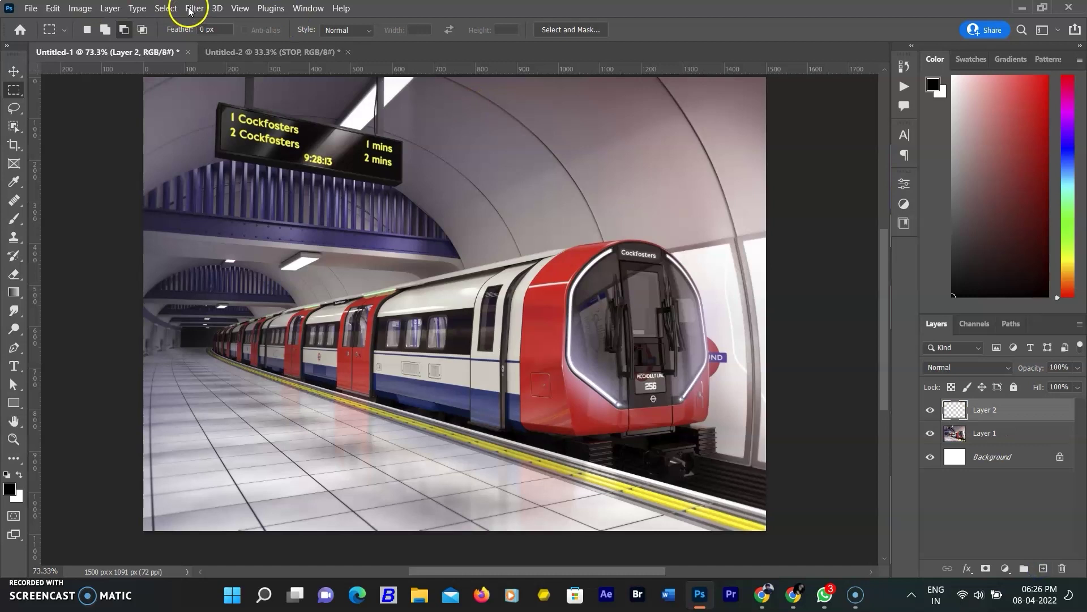
{"action": "left_click", "coordinate": [192, 10]}
{"action": "left_click", "coordinate": [208, 142]}
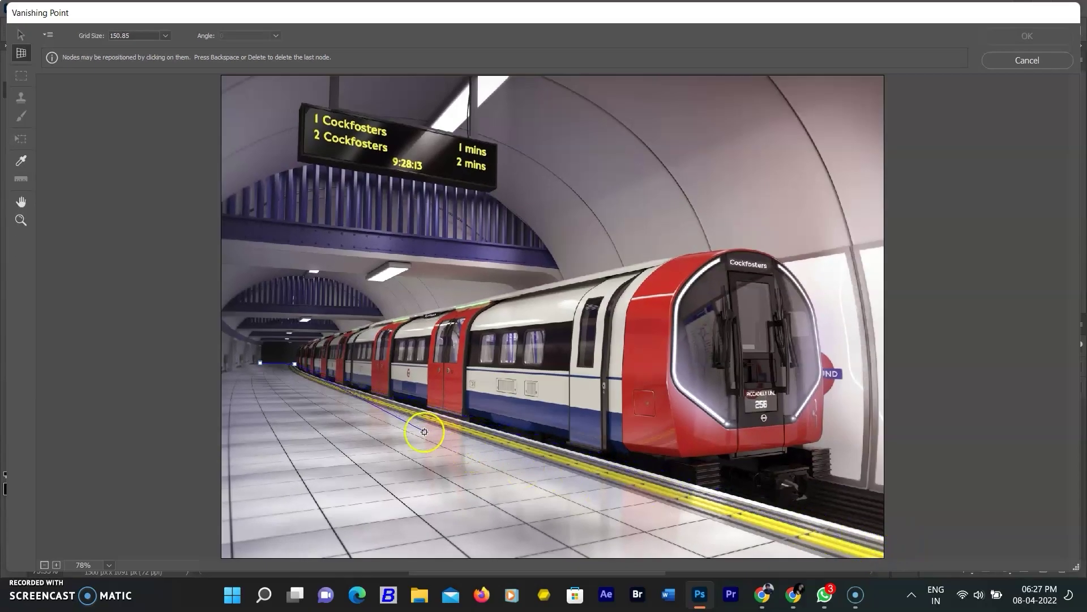
Step: Define a perspective plane over the tiled platform floor, extending its corners and edges beyond the photo to cover the whole floor
{"action": "left_click", "coordinate": [301, 374]}
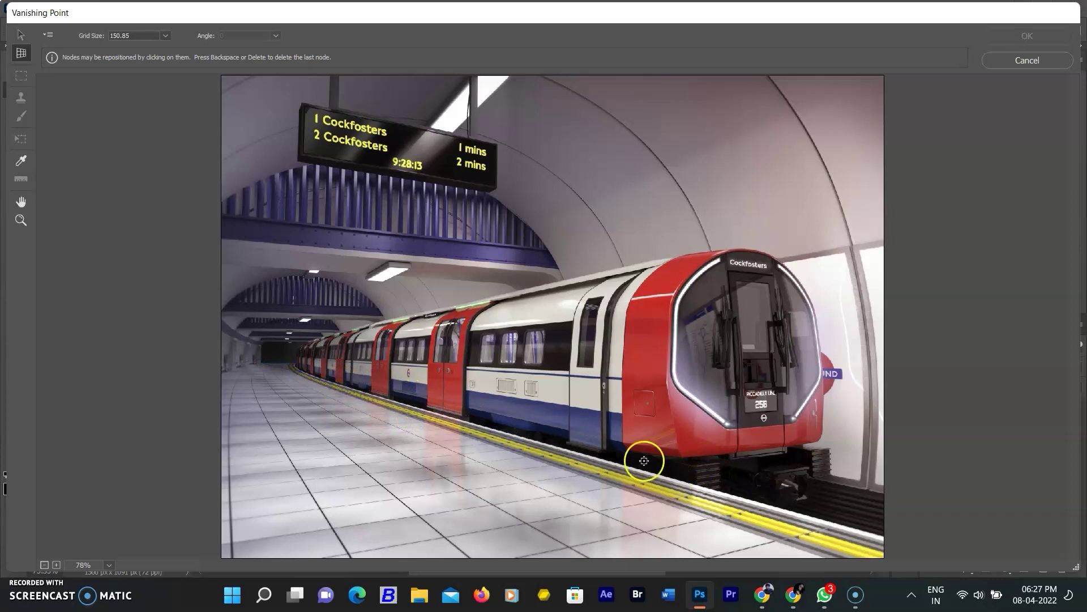
{"action": "left_click", "coordinate": [259, 362]}
{"action": "key", "text": "ctrl+minus"}
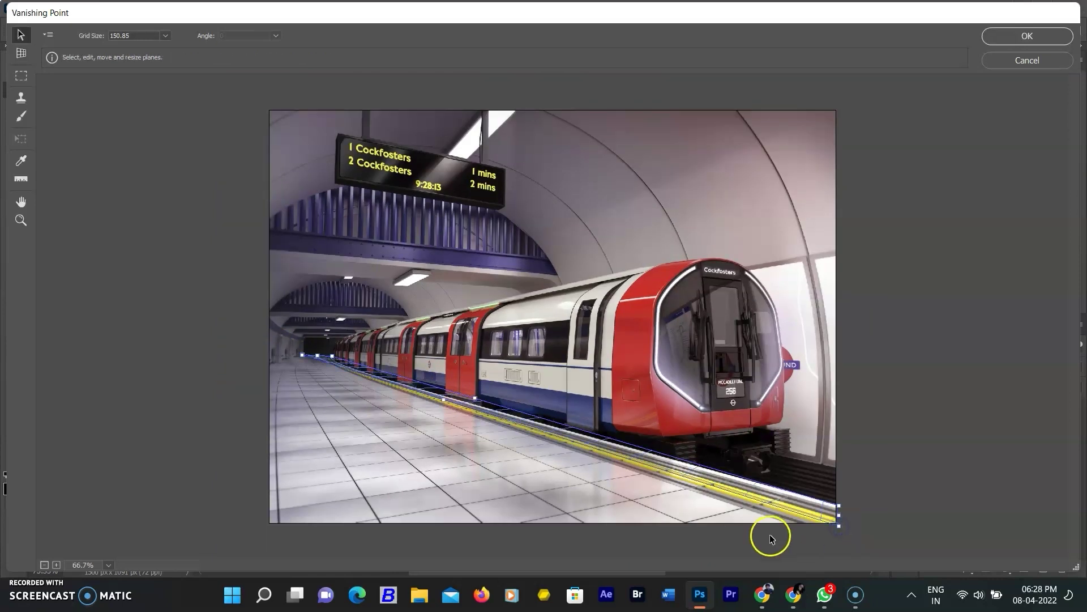
{"action": "left_click_drag", "start_coordinate": [320, 366], "coordinate": [263, 386]}
{"action": "left_click_drag", "start_coordinate": [601, 525], "coordinate": [620, 529]}
{"action": "left_click_drag", "start_coordinate": [849, 508], "coordinate": [862, 521]}
{"action": "left_click_drag", "start_coordinate": [600, 538], "coordinate": [604, 542]}
{"action": "key", "text": "alt"}
Step: Paste the STOP lettering, scale it down and place it on the far half of the platform floor in perspective
{"action": "key", "text": "ctrl+v"}
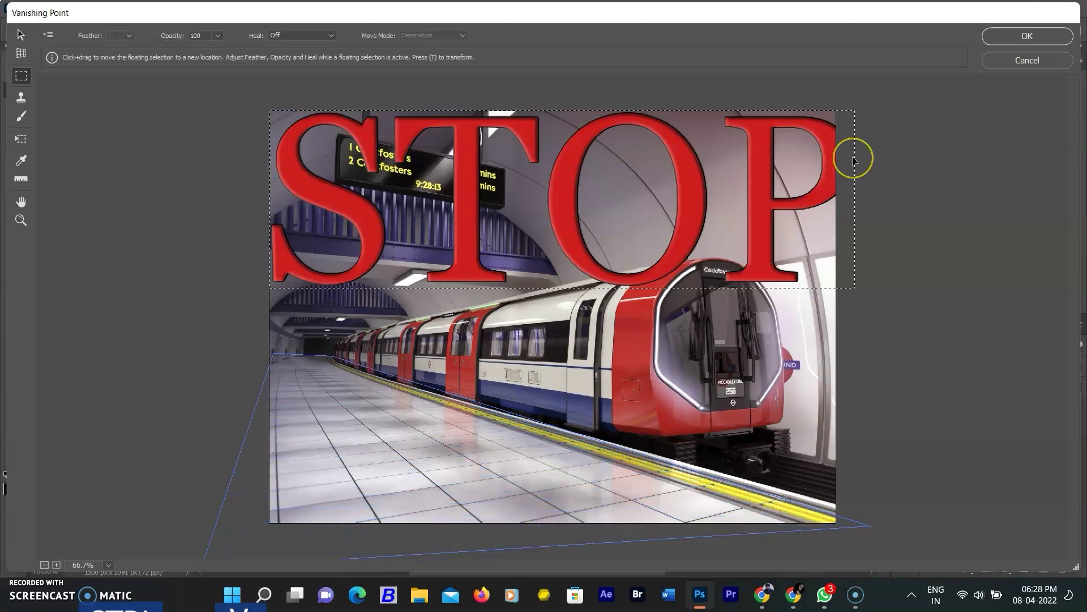
{"action": "key", "text": "t"}
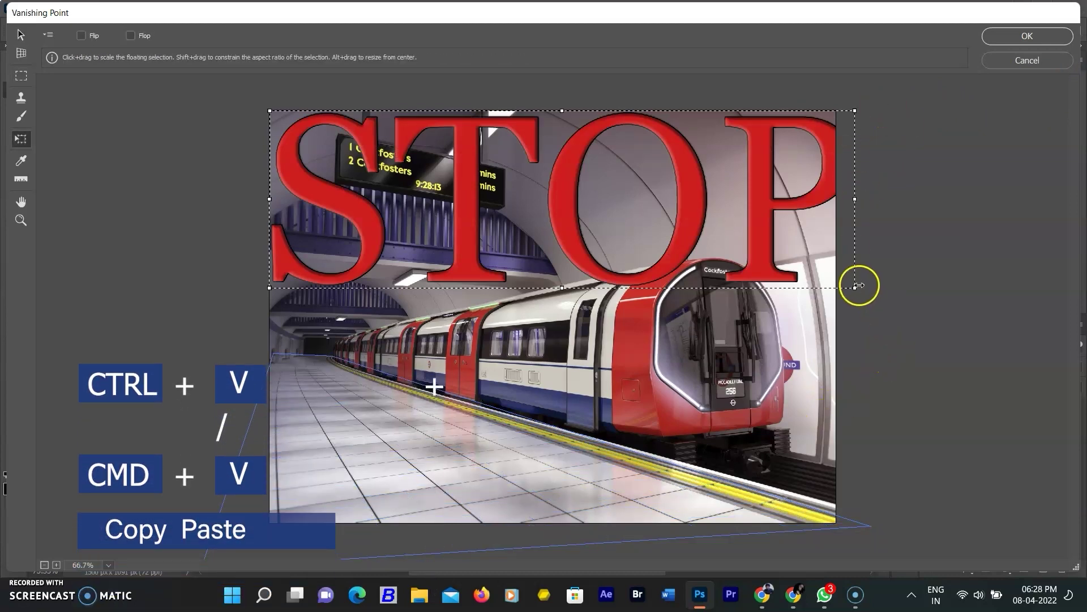
{"action": "left_click_drag", "start_coordinate": [854, 285], "coordinate": [574, 116]}
{"action": "left_click_drag", "start_coordinate": [419, 146], "coordinate": [485, 432]}
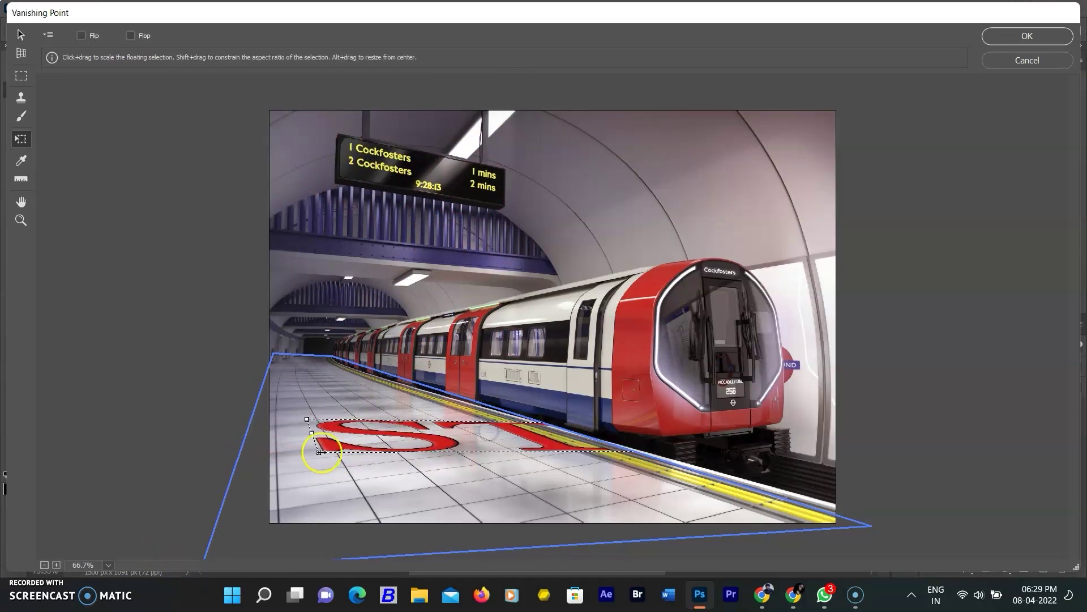
{"action": "left_click_drag", "start_coordinate": [333, 453], "coordinate": [504, 439]}
{"action": "left_click_drag", "start_coordinate": [340, 479], "coordinate": [318, 465]}
{"action": "left_click", "coordinate": [422, 442]}
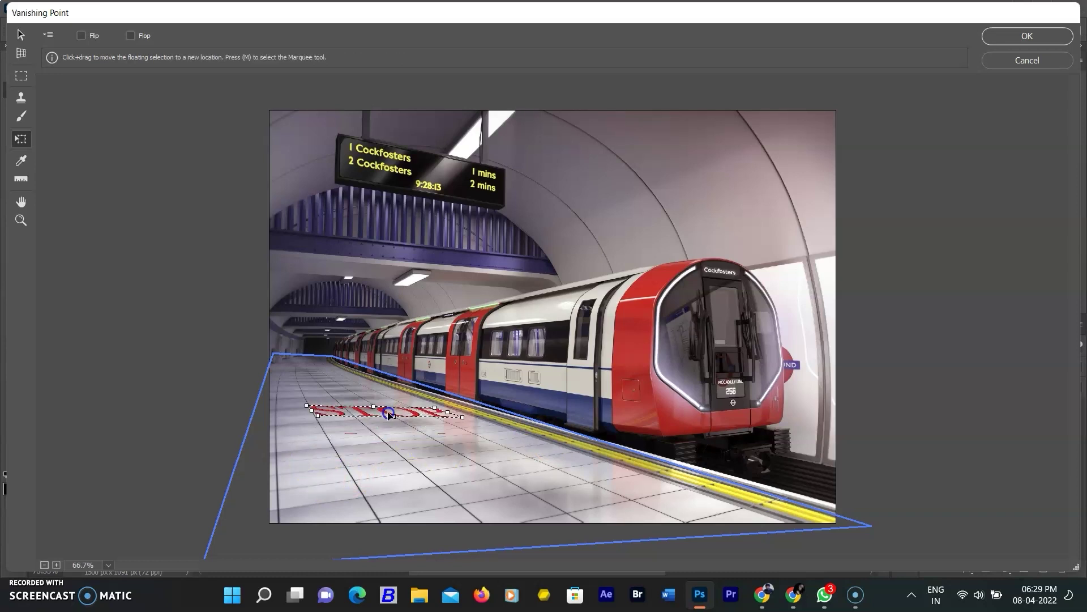
{"action": "left_click", "coordinate": [389, 412]}
Step: Try placing a copy of the STOP lettering in the platform's foreground, and undo it
{"action": "key", "text": "m"}
{"action": "left_click", "coordinate": [397, 412]}
{"action": "left_click_drag", "start_coordinate": [414, 439], "coordinate": [486, 471]}
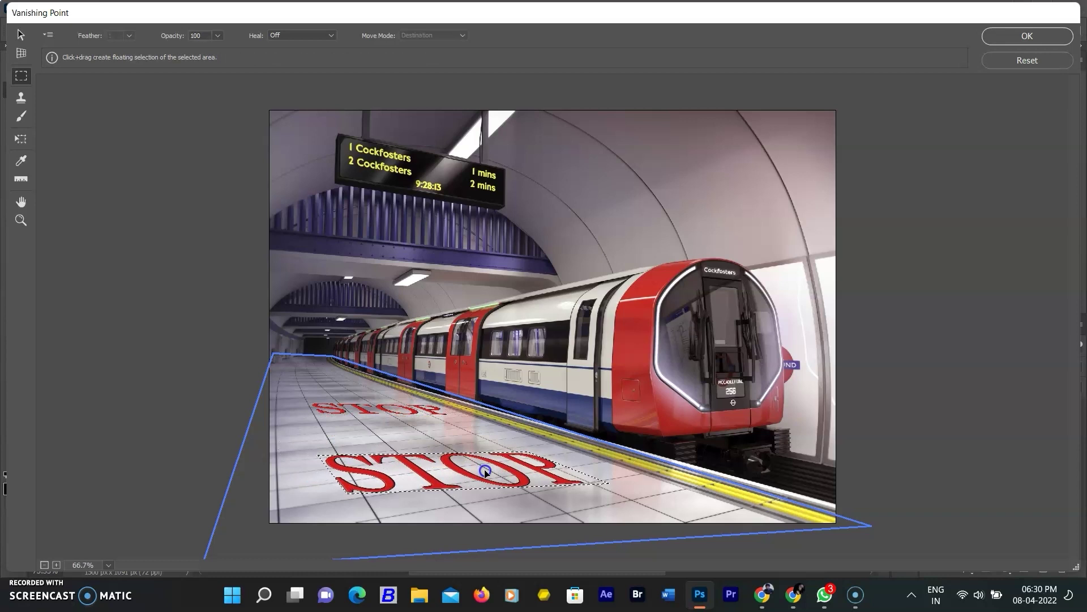
{"action": "key", "text": "v"}
{"action": "left_click", "coordinate": [50, 79]}
{"action": "key", "text": "ctrl+z"}
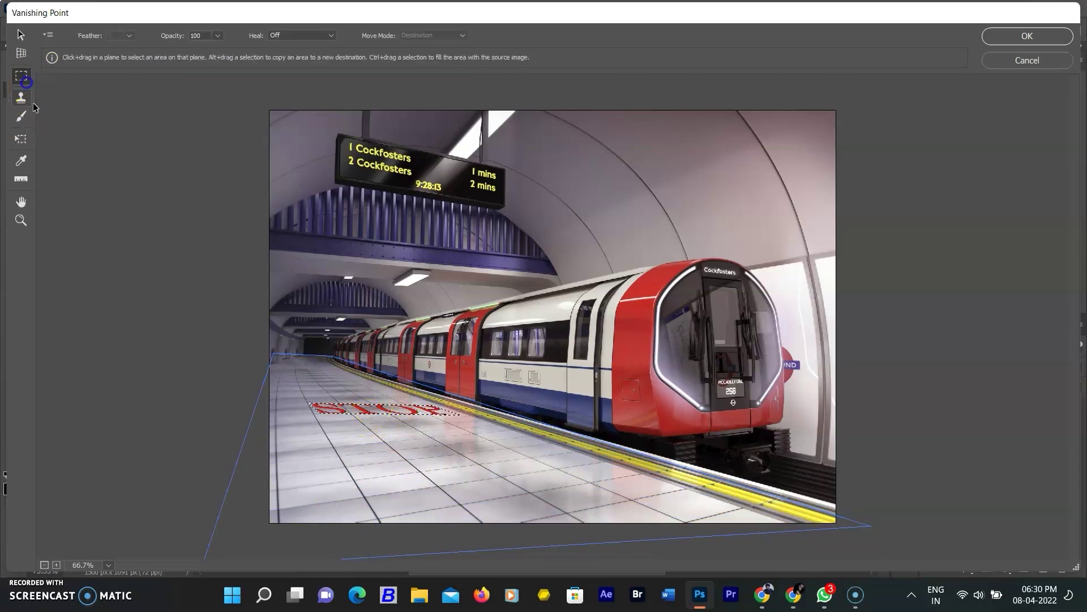
Step: Duplicate the STOP lettering once into the platform's foreground and once toward its far end, and apply the filter
{"action": "left_click_drag", "start_coordinate": [365, 408], "coordinate": [416, 468]}
{"action": "left_click_drag", "start_coordinate": [385, 380], "coordinate": [326, 385]}
{"action": "left_click", "coordinate": [940, 229]}
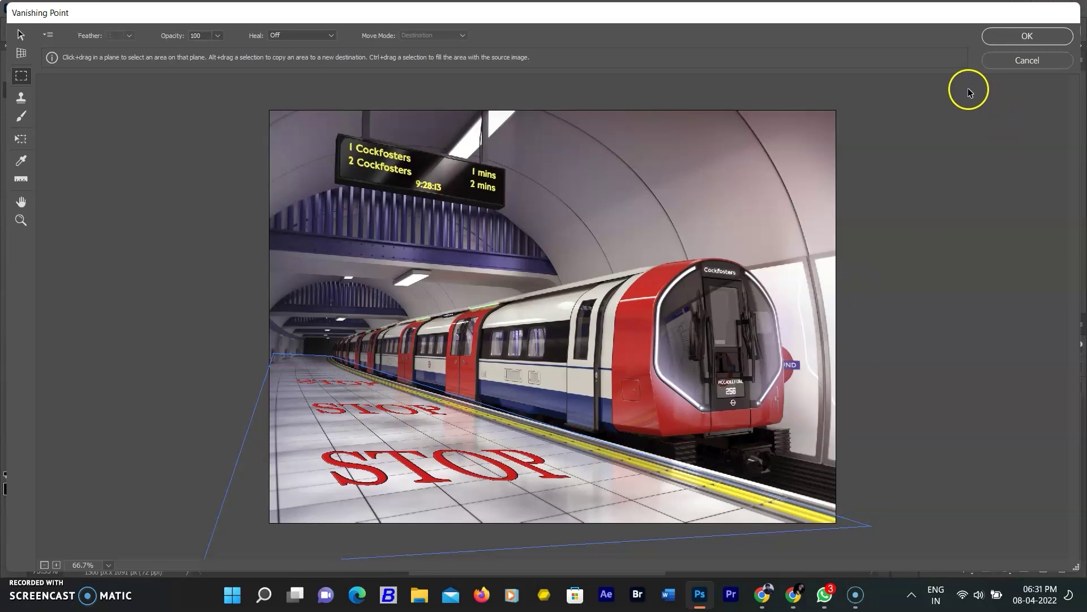
{"action": "left_click", "coordinate": [1025, 38]}
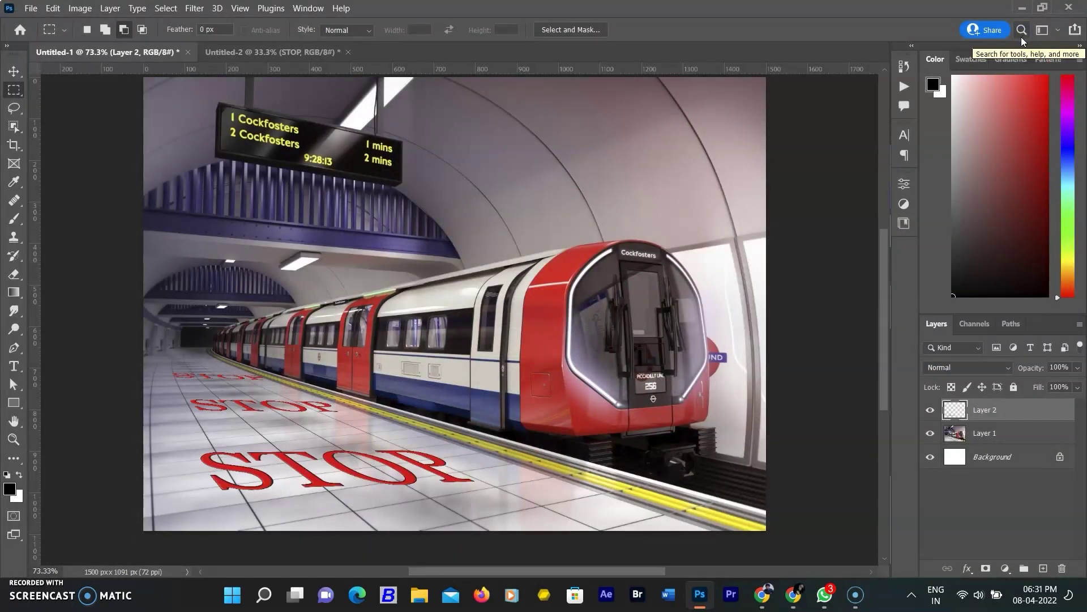
Step: Add a layer mask to the STOP layer and hide the middle STOP lettering with a black brush
{"action": "left_click", "coordinate": [986, 568]}
{"action": "left_click", "coordinate": [14, 218]}
{"action": "key", "text": "x"}
{"action": "mouse_move", "coordinate": [214, 411]}
{"action": "left_mouse_down"}
{"action": "mouse_move", "coordinate": [266, 415]}
{"action": "mouse_move", "coordinate": [201, 410]}
{"action": "mouse_move", "coordinate": [275, 414]}
{"action": "mouse_move", "coordinate": [182, 395]}
{"action": "mouse_move", "coordinate": [171, 366]}
{"action": "left_mouse_up"}
{"action": "key", "text": "ctrl+z"}
Step: Set the STOP layer's blend mode to Vivid Light and its fill to 73%
{"action": "left_click", "coordinate": [967, 368]}
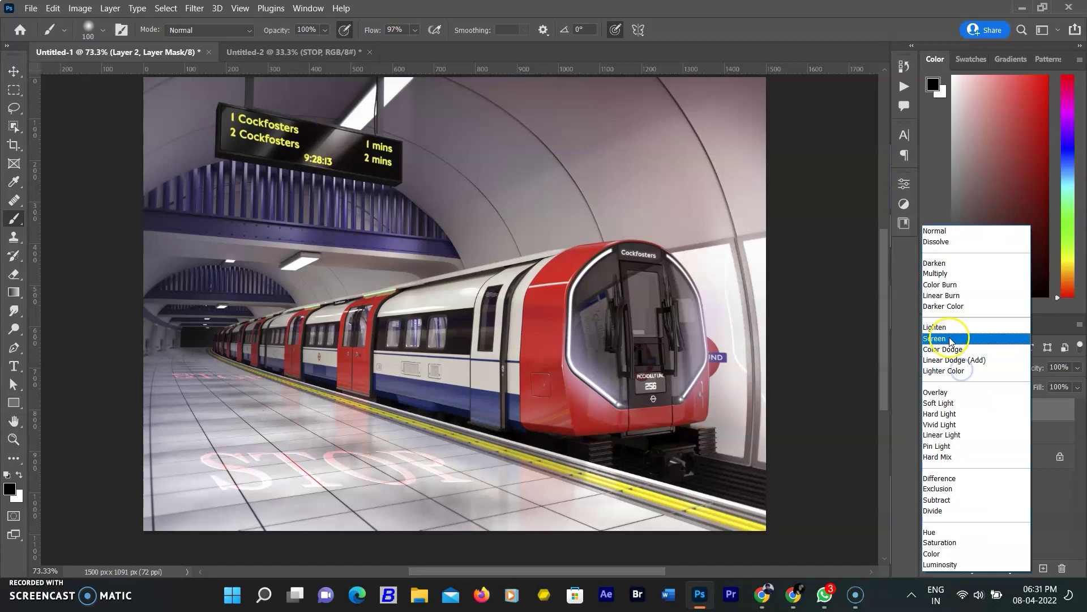
{"action": "left_click", "coordinate": [938, 425]}
{"action": "left_click", "coordinate": [1077, 387]}
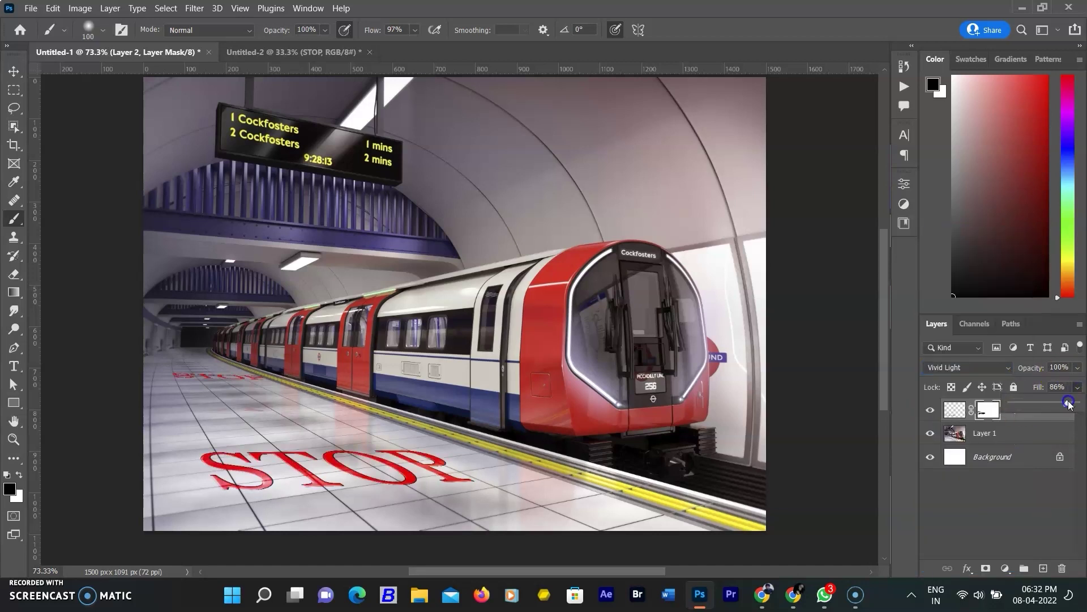
{"action": "left_click_drag", "start_coordinate": [1079, 402], "coordinate": [1058, 403]}
Step: Apply a Gaussian Blur to the STOP layer's mask
{"action": "left_click", "coordinate": [194, 8]}
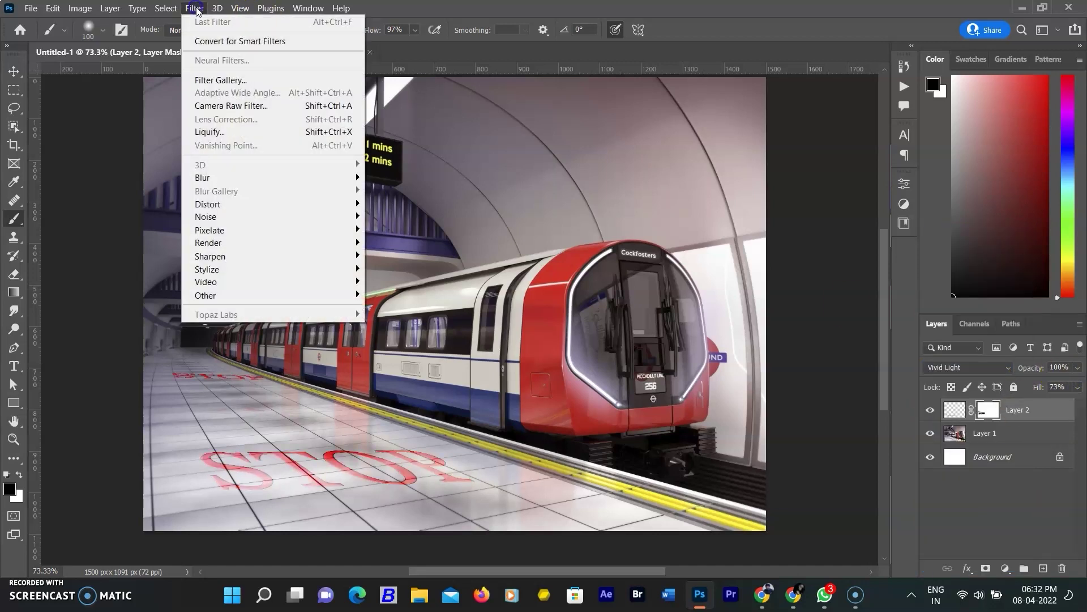
{"action": "mouse_move", "coordinate": [230, 176]}
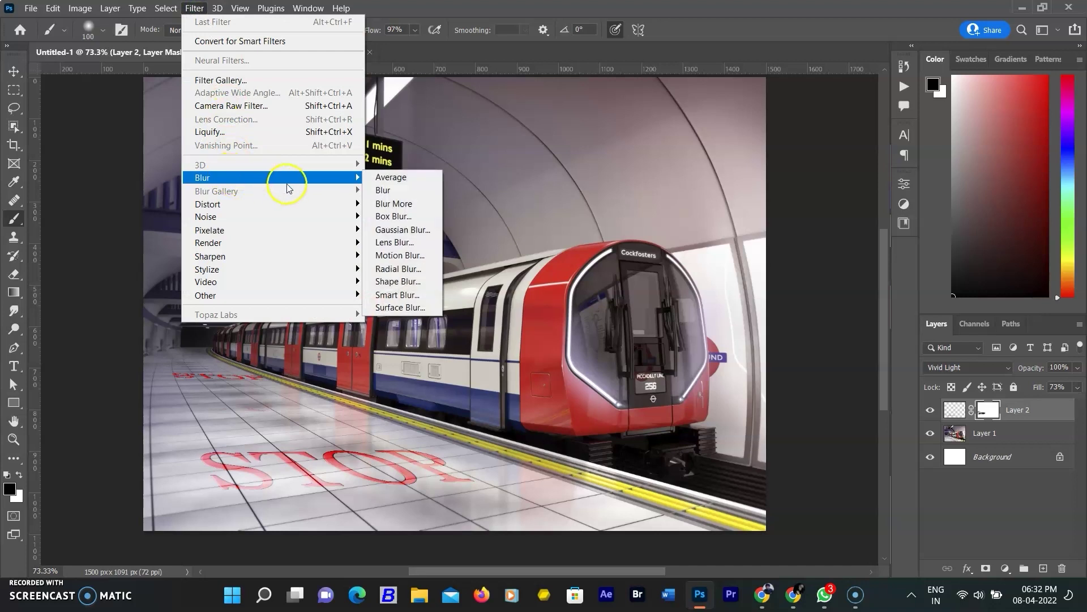
{"action": "left_click", "coordinate": [400, 231]}
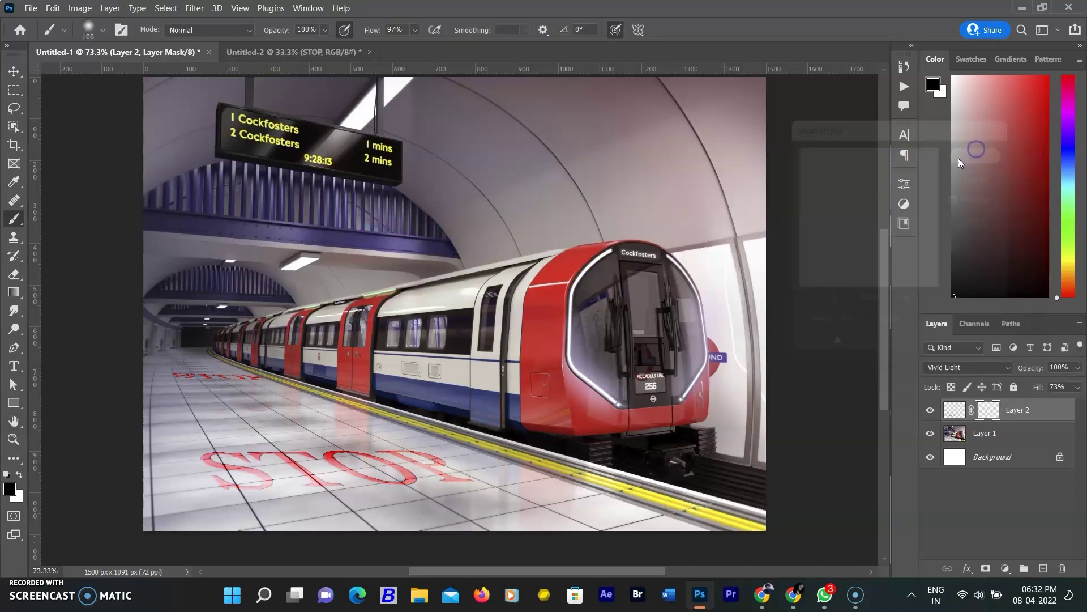
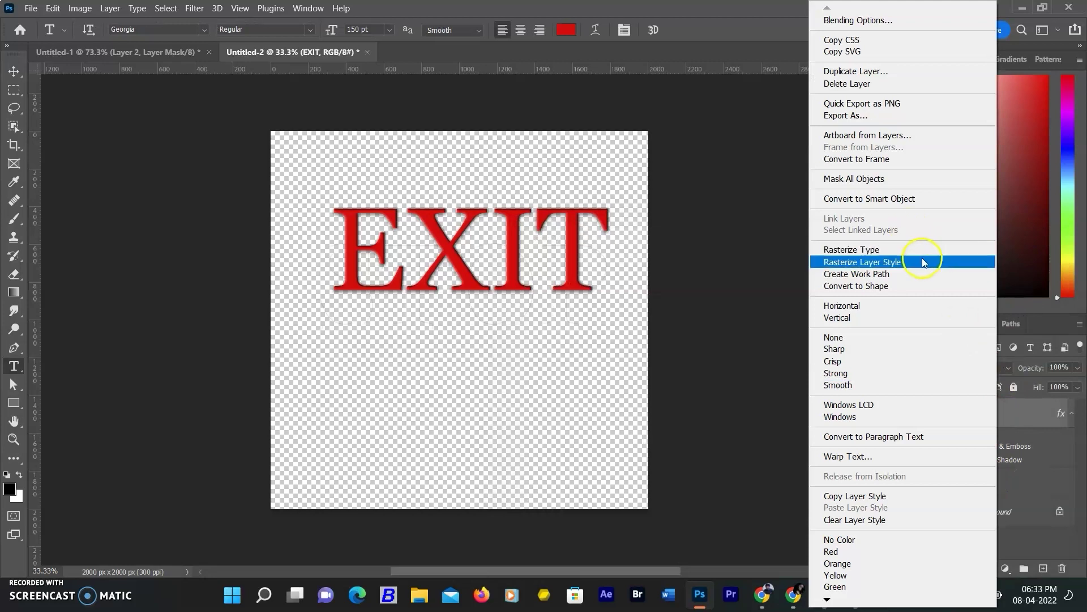
Step: Rasterize the EXIT layer's style, load the lettering as a selection and cut it
{"action": "left_click", "coordinate": [921, 261]}
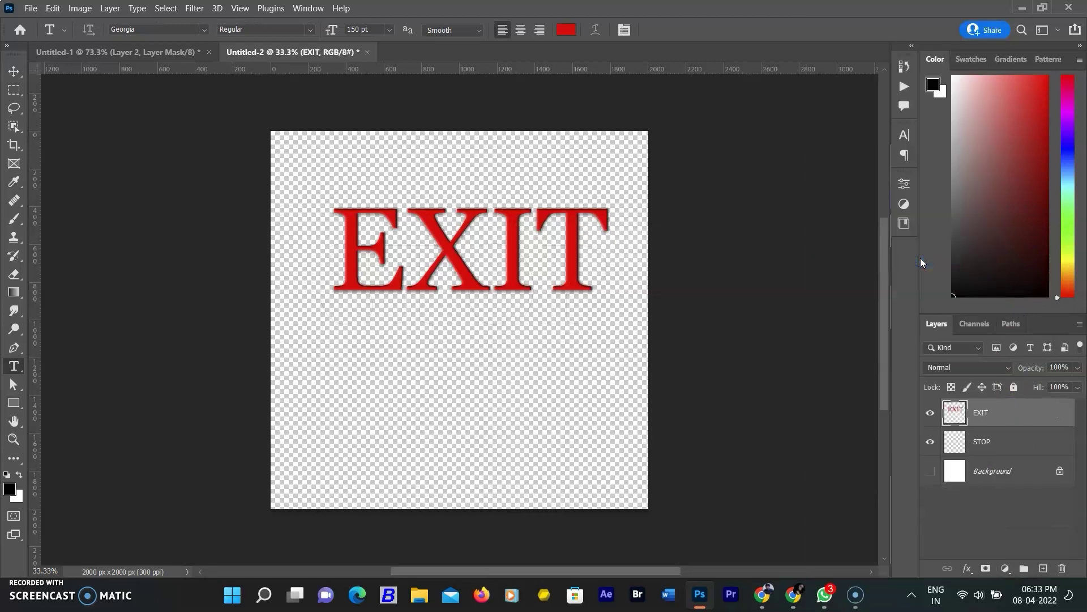
{"action": "left_click", "coordinate": [52, 8]}
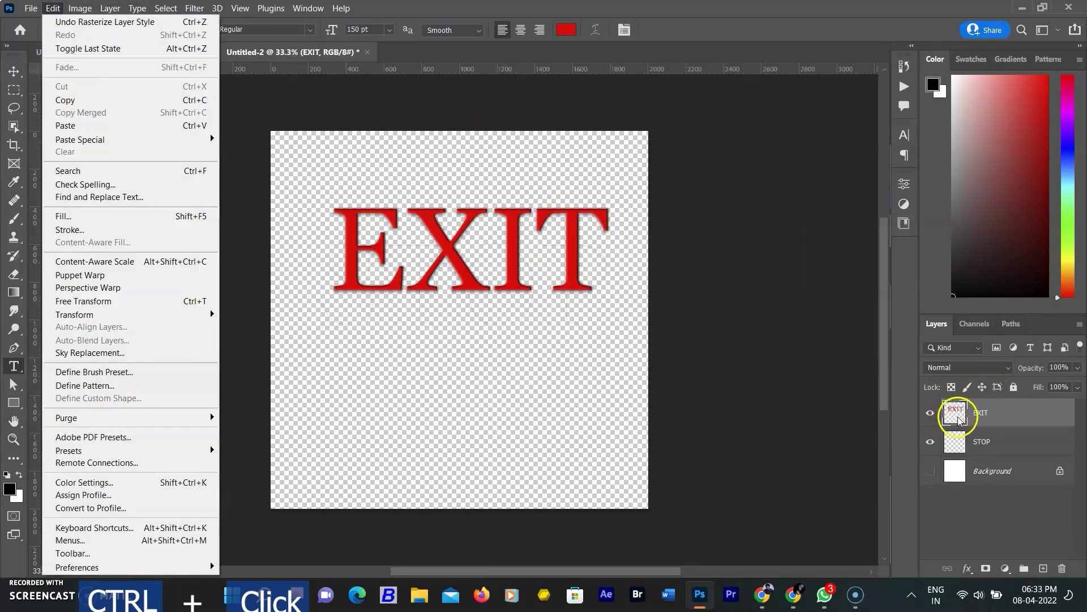
{"action": "left_click", "coordinate": [955, 414], "text": "ctrl"}
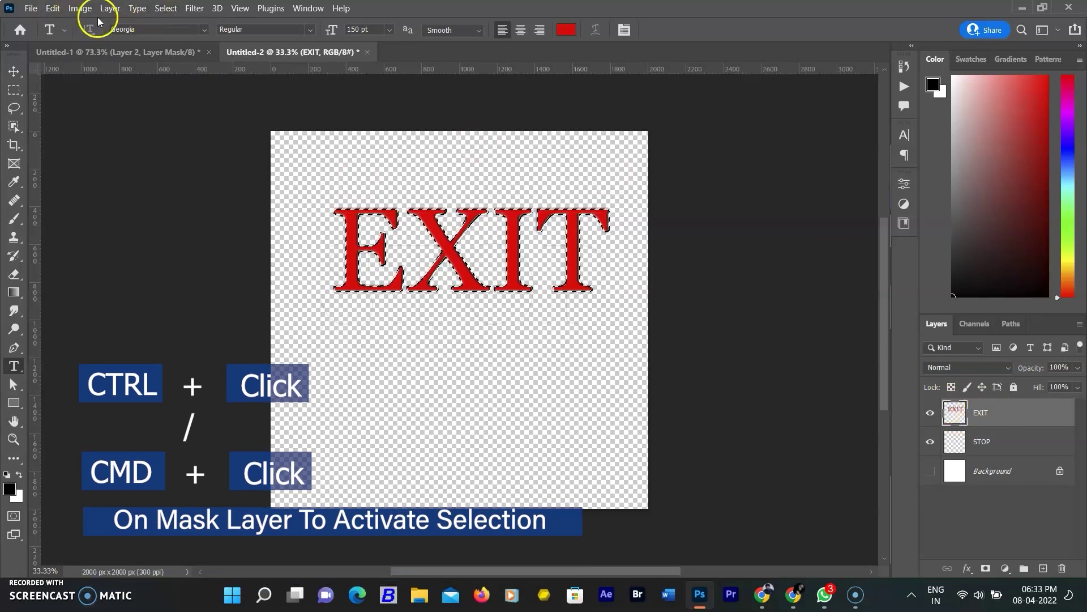
{"action": "left_click", "coordinate": [53, 8]}
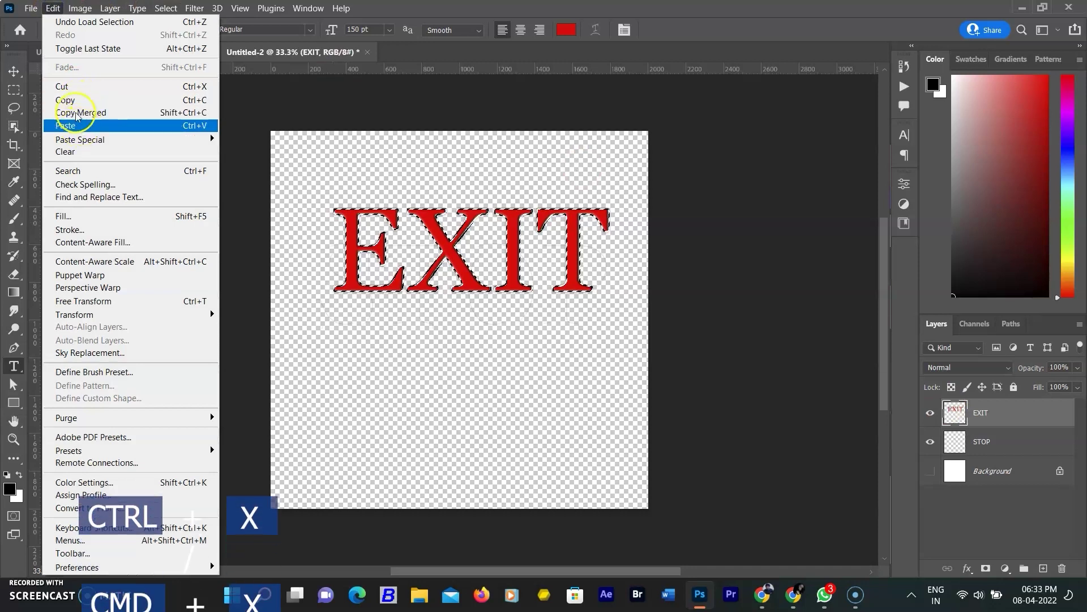
{"action": "left_click", "coordinate": [75, 88]}
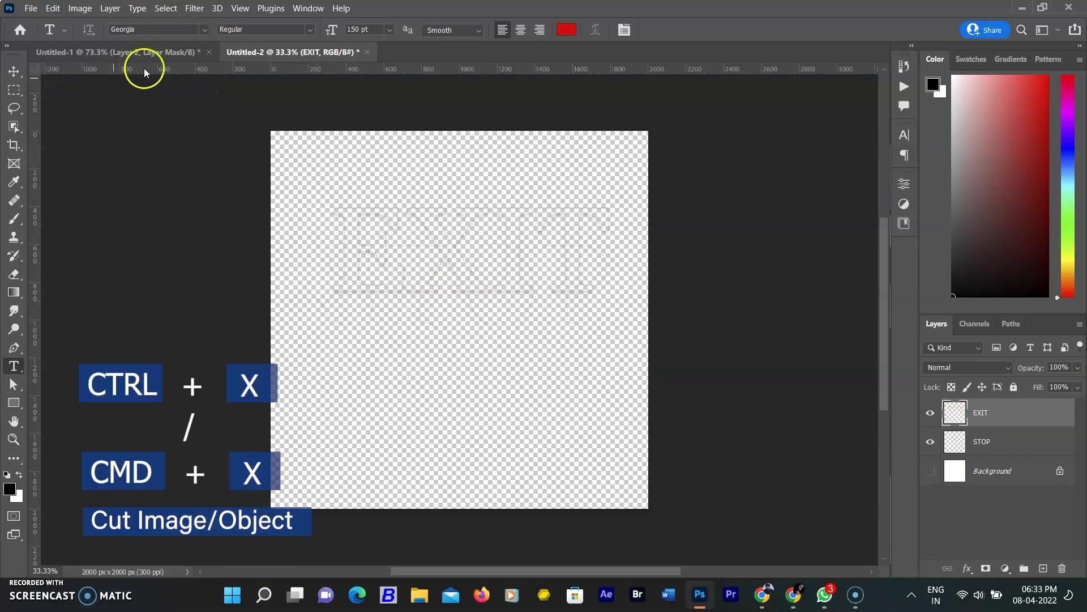
Step: Add a new layer to the train photo and, in Vanishing Point, extend a perpendicular plane from the platform up along the train's side
{"action": "left_click", "coordinate": [142, 50]}
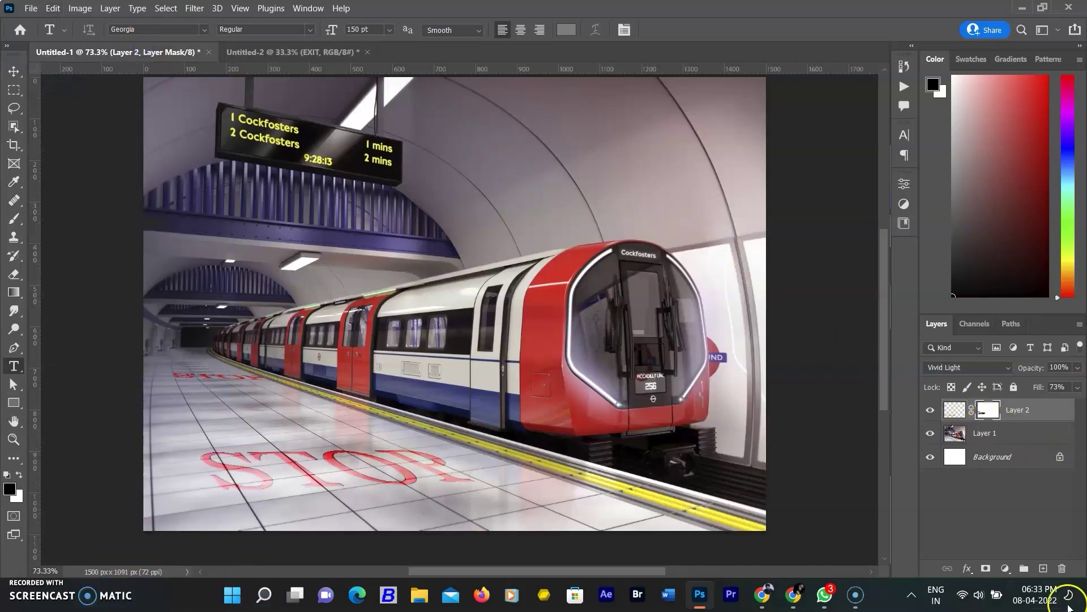
{"action": "key", "text": "ctrl+v"}
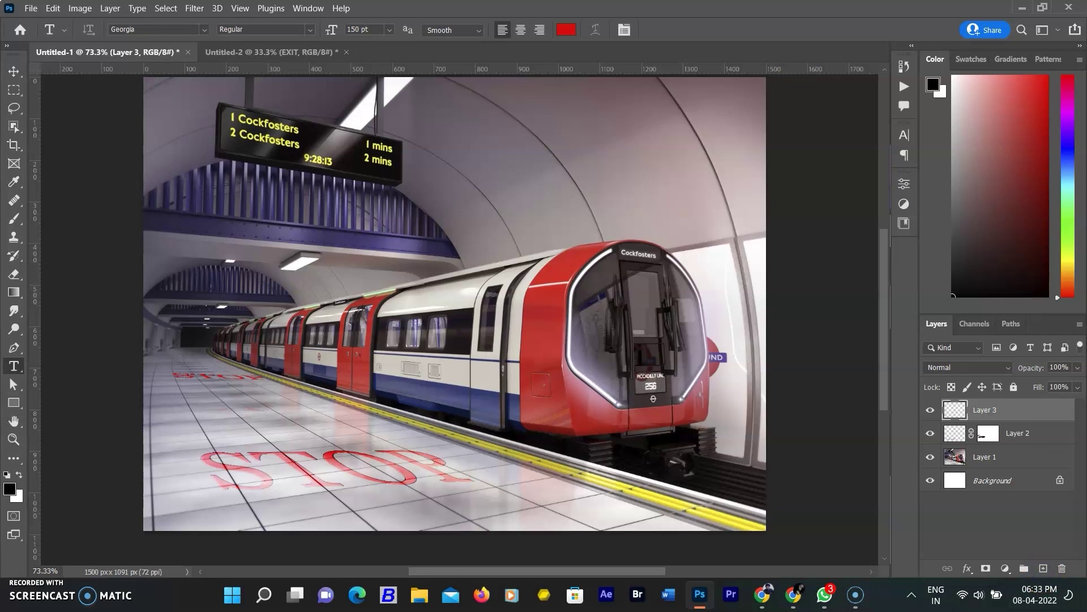
{"action": "left_click", "coordinate": [192, 9]}
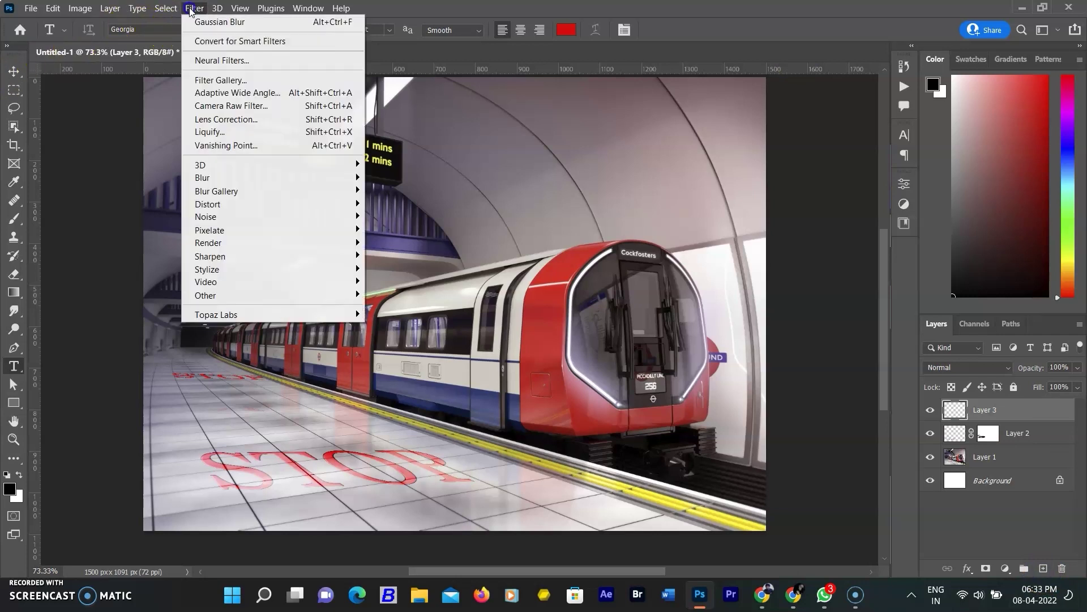
{"action": "left_click", "coordinate": [223, 147]}
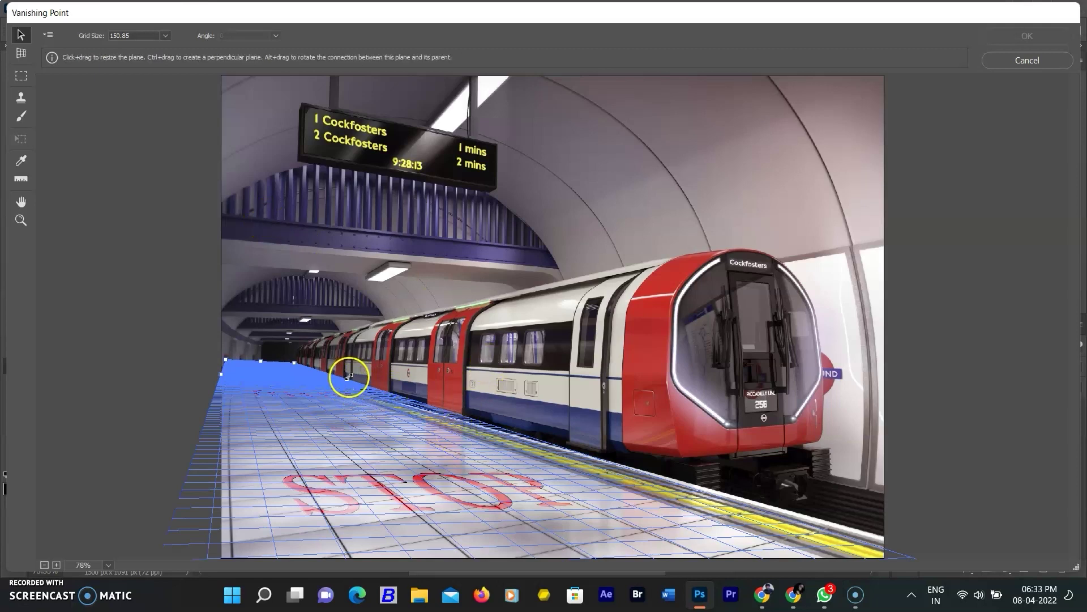
{"action": "left_click_drag", "start_coordinate": [348, 380], "coordinate": [373, 338]}
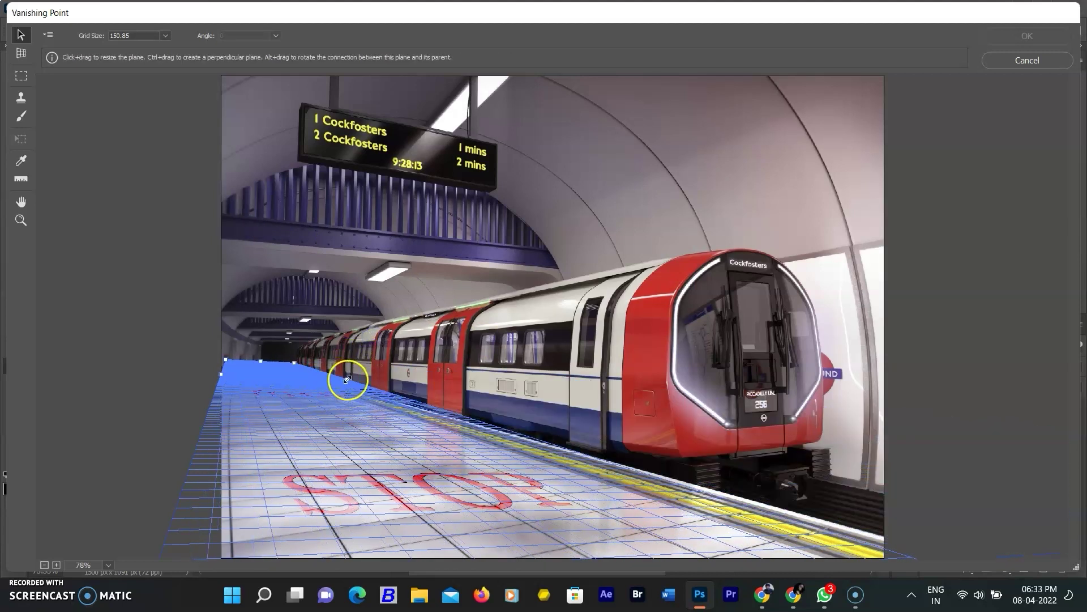
{"action": "left_click_drag", "start_coordinate": [348, 380], "coordinate": [376, 316]}
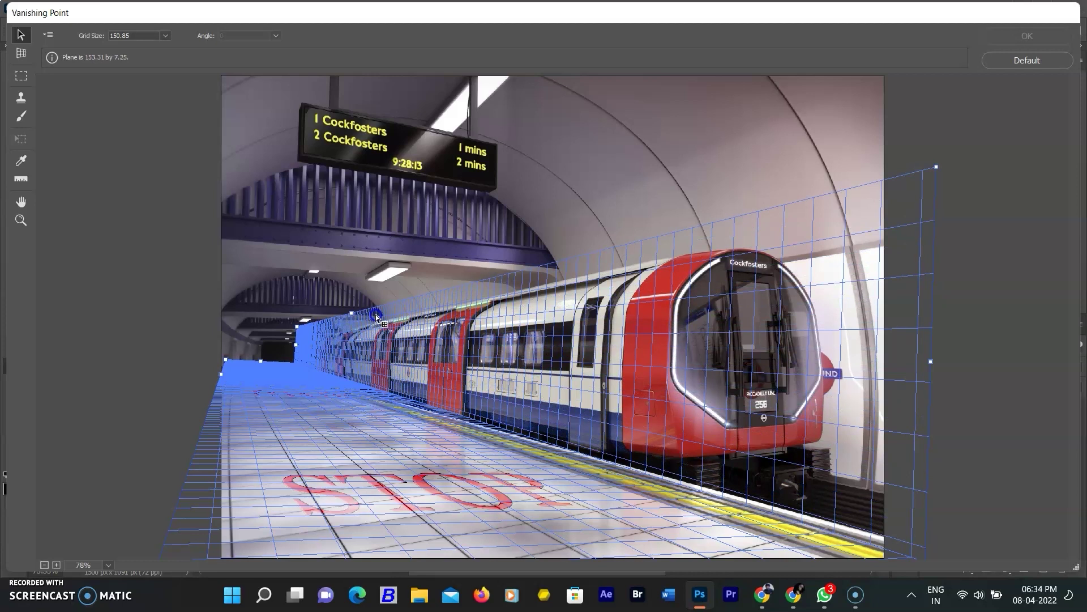
{"action": "left_click_drag", "start_coordinate": [377, 320], "coordinate": [369, 327]}
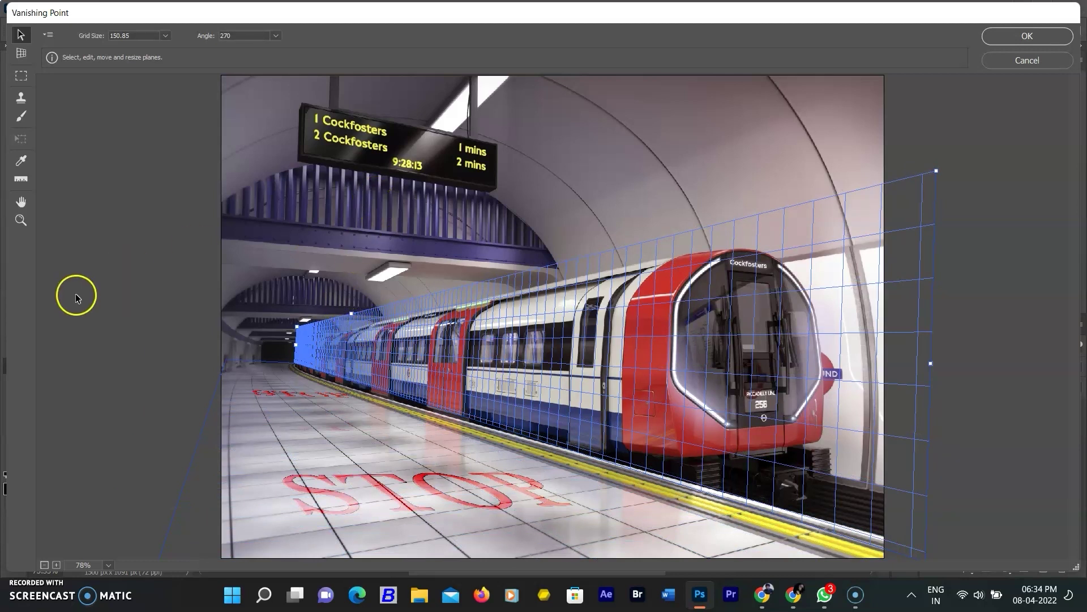
Step: Place the EXIT lettering in the perpendicular plane, scale it down onto the train's front door, and apply the filter
{"action": "key", "text": "ctrl+v"}
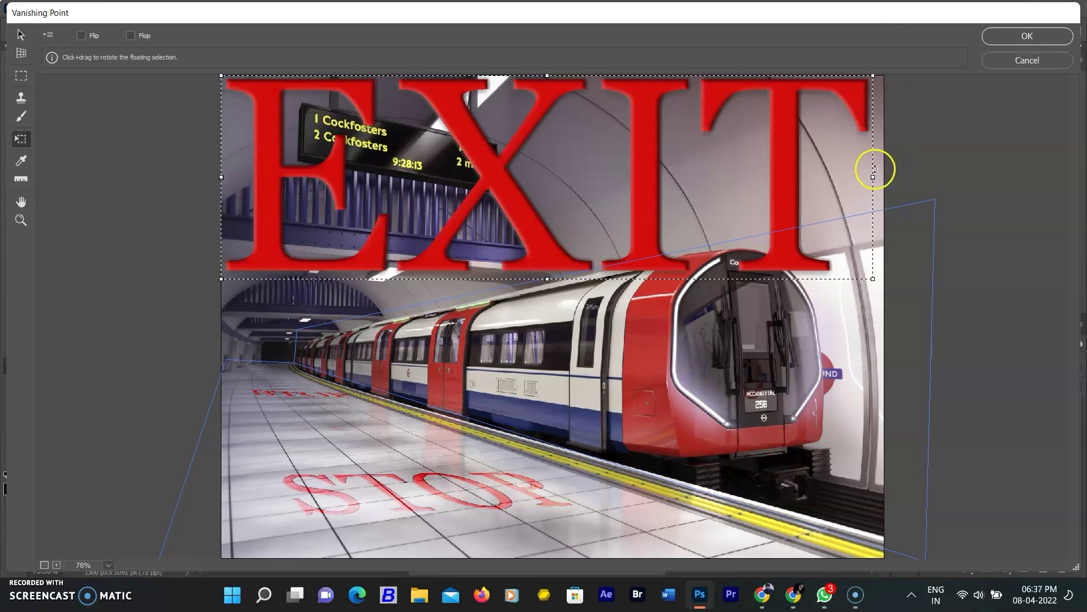
{"action": "left_click_drag", "start_coordinate": [872, 76], "coordinate": [305, 253]}
{"action": "left_click_drag", "start_coordinate": [314, 292], "coordinate": [592, 385]}
{"action": "key", "text": "Return"}
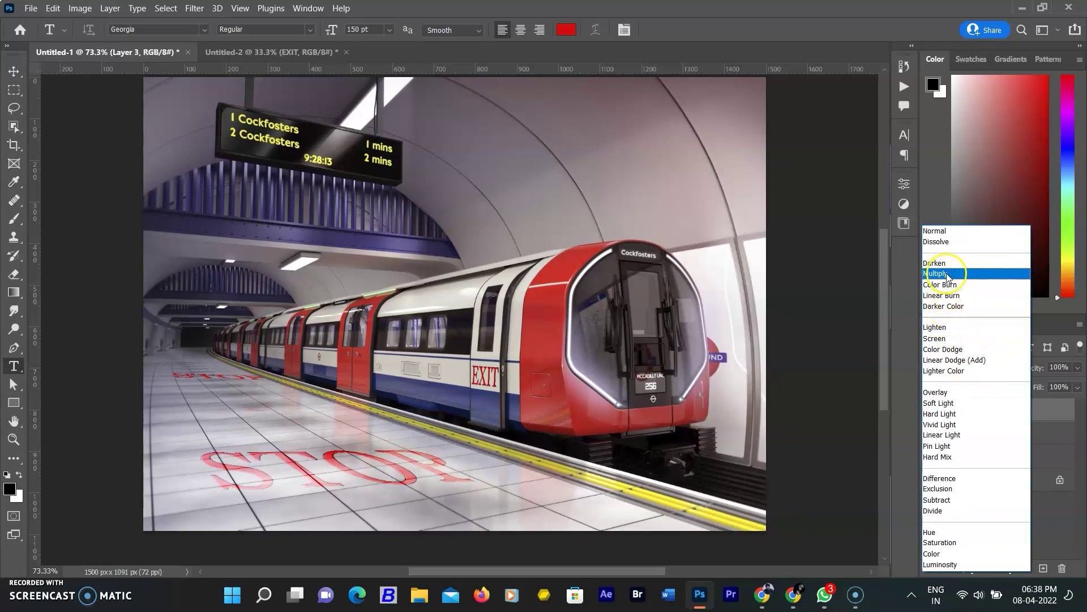
Step: Set the EXIT layer's blend mode to Hard Light and its fill to 67%
{"action": "left_click", "coordinate": [939, 414]}
{"action": "left_click_drag", "start_coordinate": [1077, 386], "coordinate": [1055, 406]}
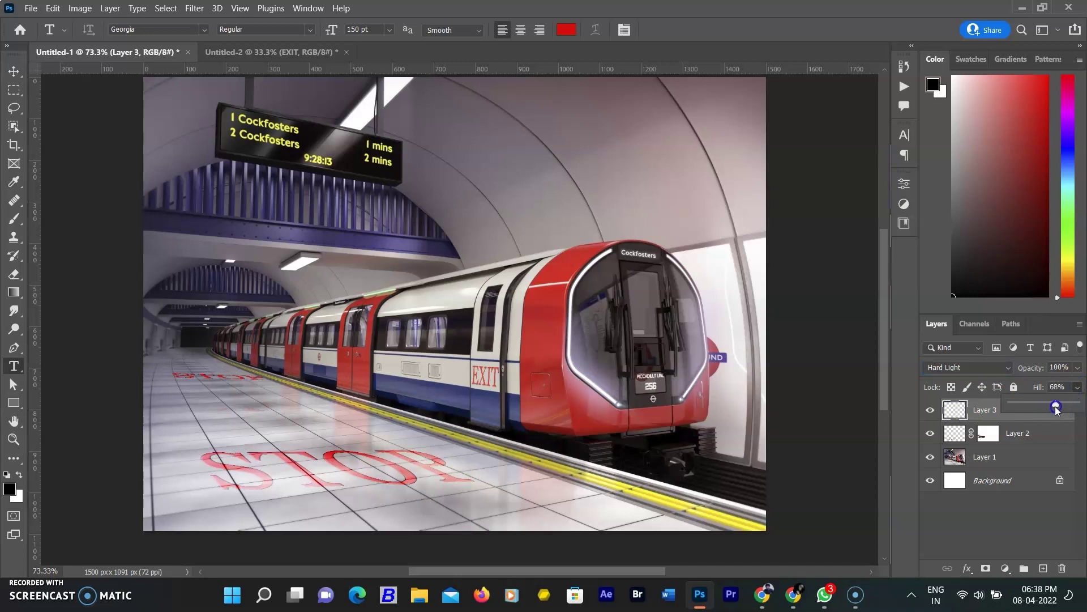
Step: Apply a Gaussian Blur with a 0.7-pixel radius to the EXIT layer
{"action": "left_click", "coordinate": [195, 8]}
{"action": "mouse_move", "coordinate": [252, 180]}
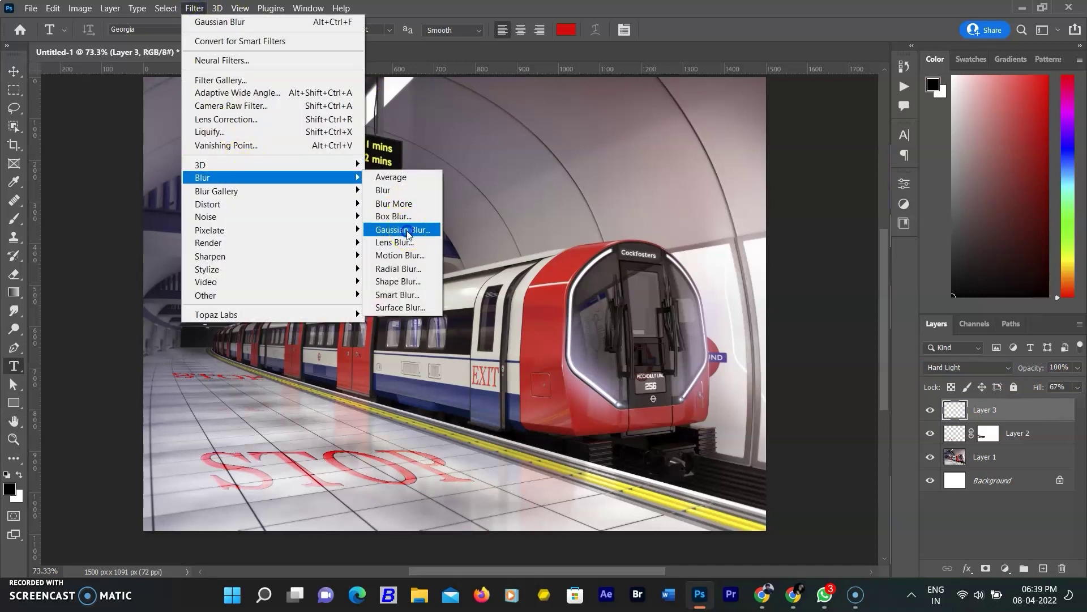
{"action": "left_click", "coordinate": [400, 229]}
{"action": "left_click_drag", "start_coordinate": [813, 338], "coordinate": [806, 342]}
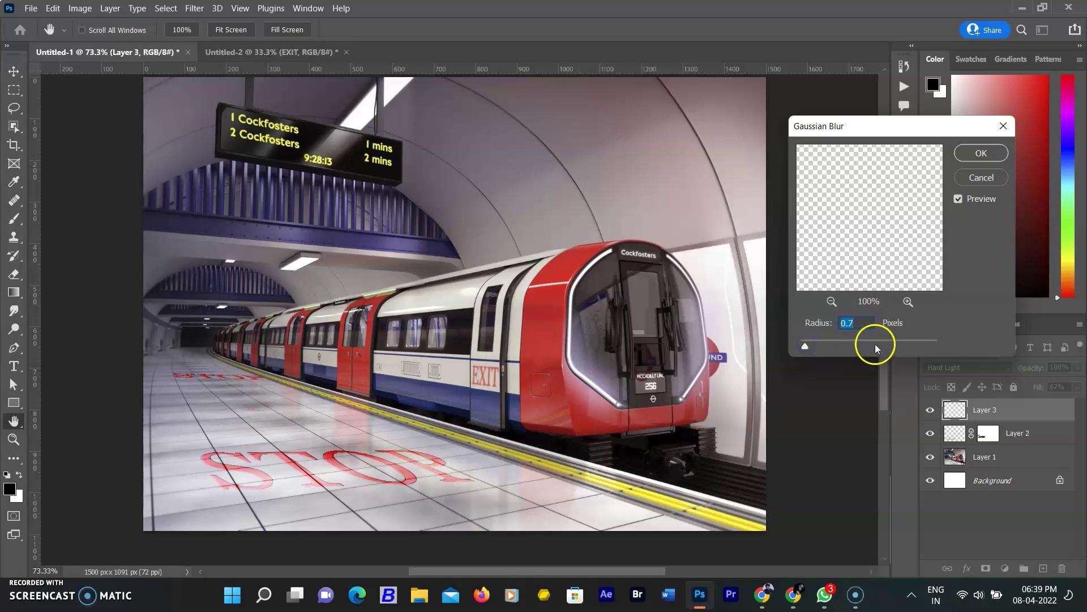
{"action": "left_click", "coordinate": [979, 154]}
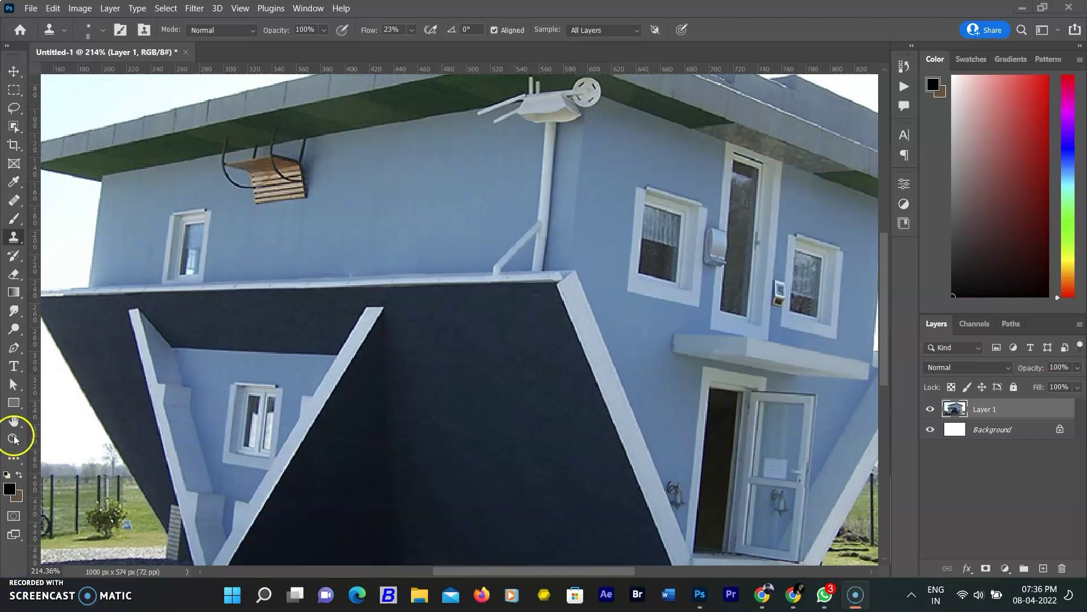
{"action": "right_click", "coordinate": [188, 402]}
{"action": "right_click", "coordinate": [582, 381]}
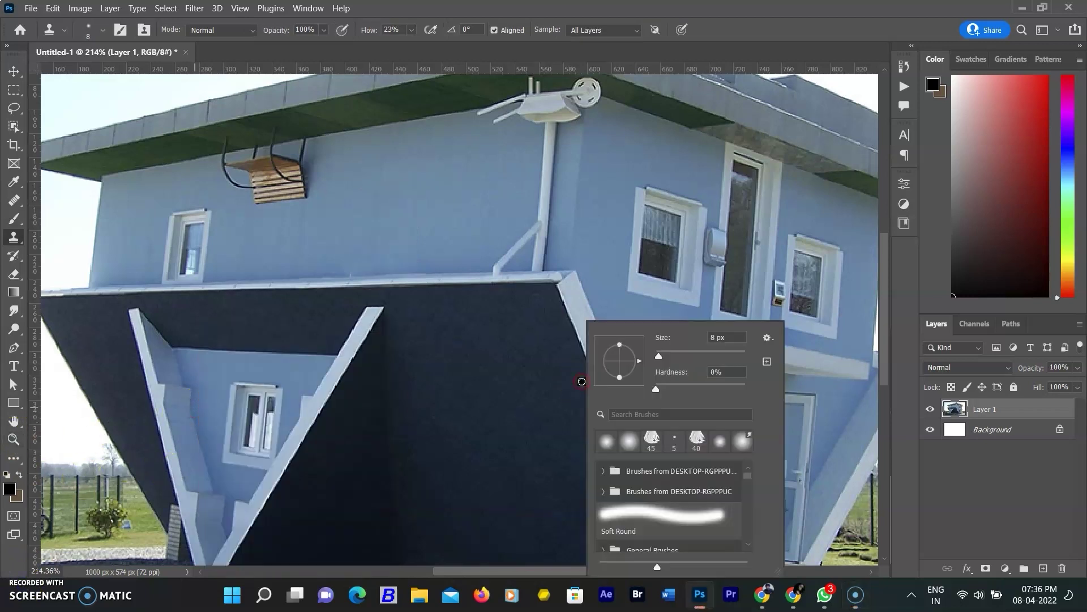
{"action": "left_click", "coordinate": [17, 62]}
{"action": "left_click", "coordinate": [14, 71]}
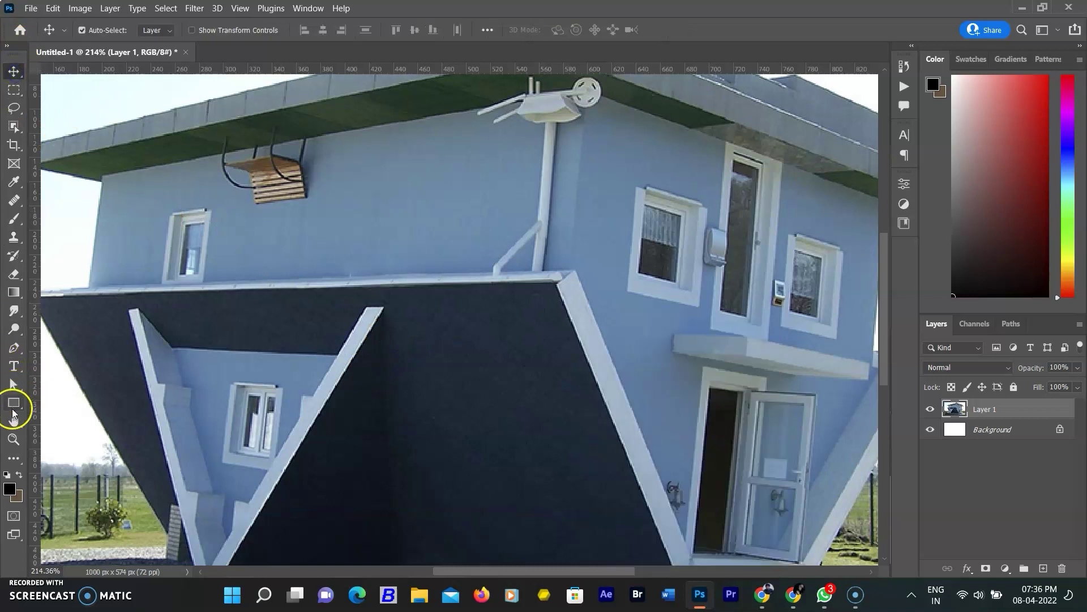
Step: Add a new layer above the house photo and outline a Vanishing Point plane on the entrance wall around its upper window next to the corner
{"action": "left_click", "coordinate": [13, 439]}
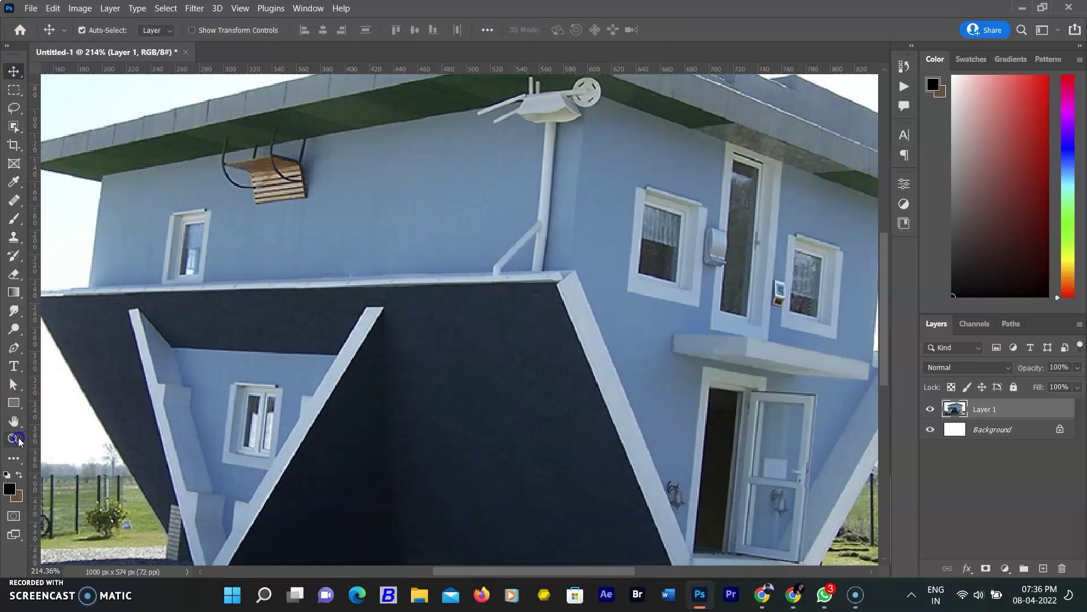
{"action": "right_click", "coordinate": [238, 356]}
{"action": "left_click", "coordinate": [267, 364]}
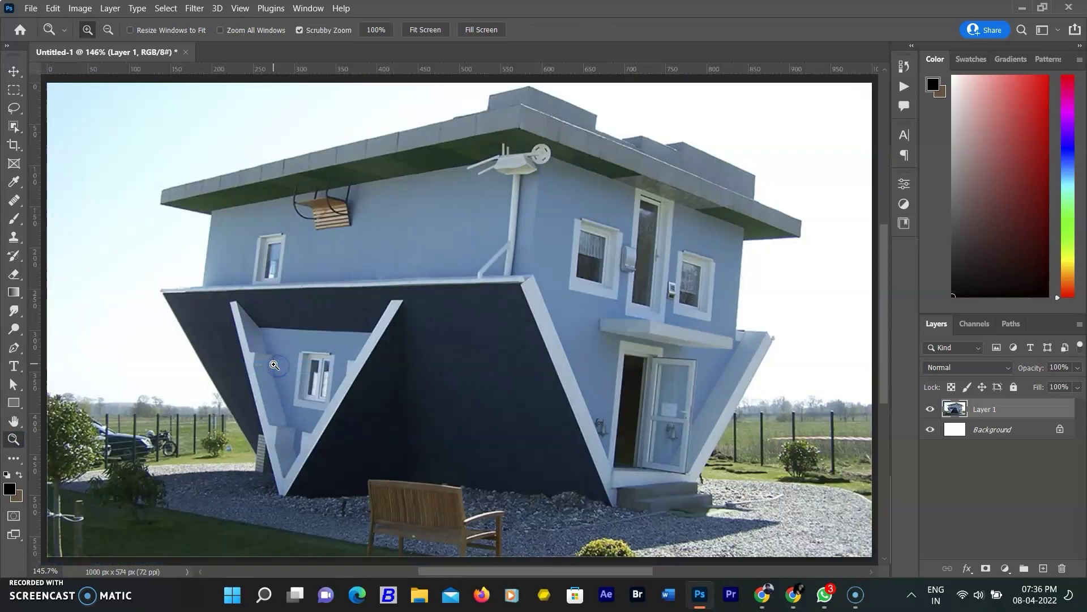
{"action": "left_click", "coordinate": [1040, 567]}
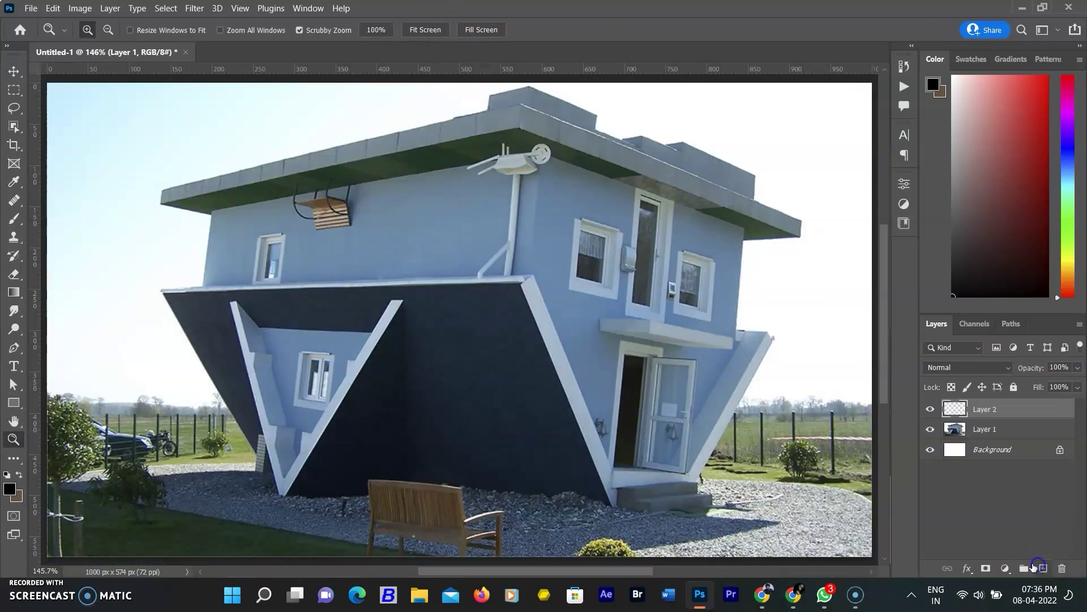
{"action": "left_click", "coordinate": [194, 8]}
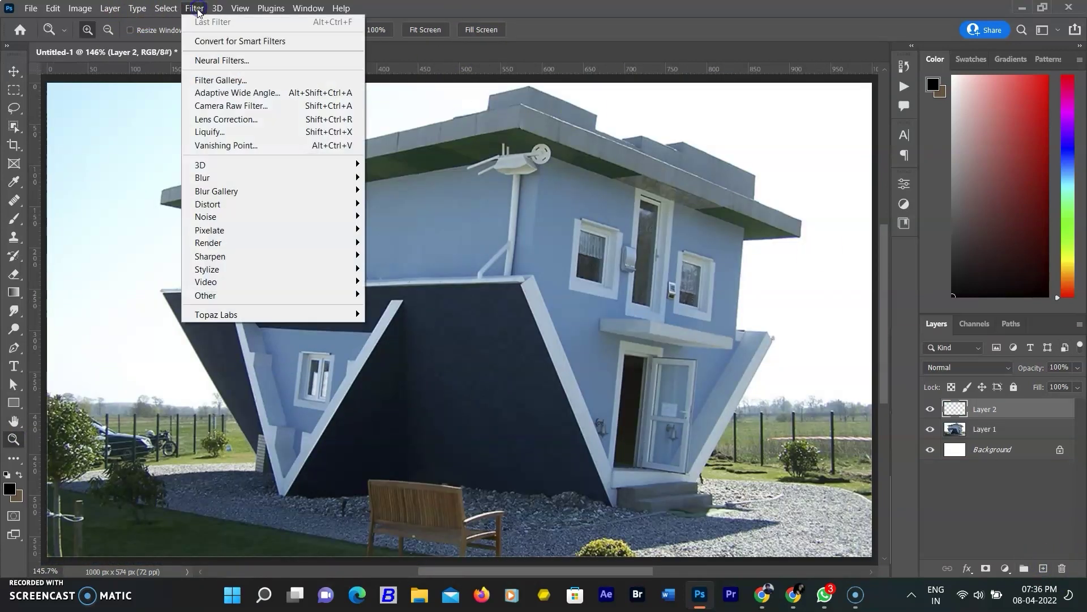
{"action": "left_click", "coordinate": [226, 146]}
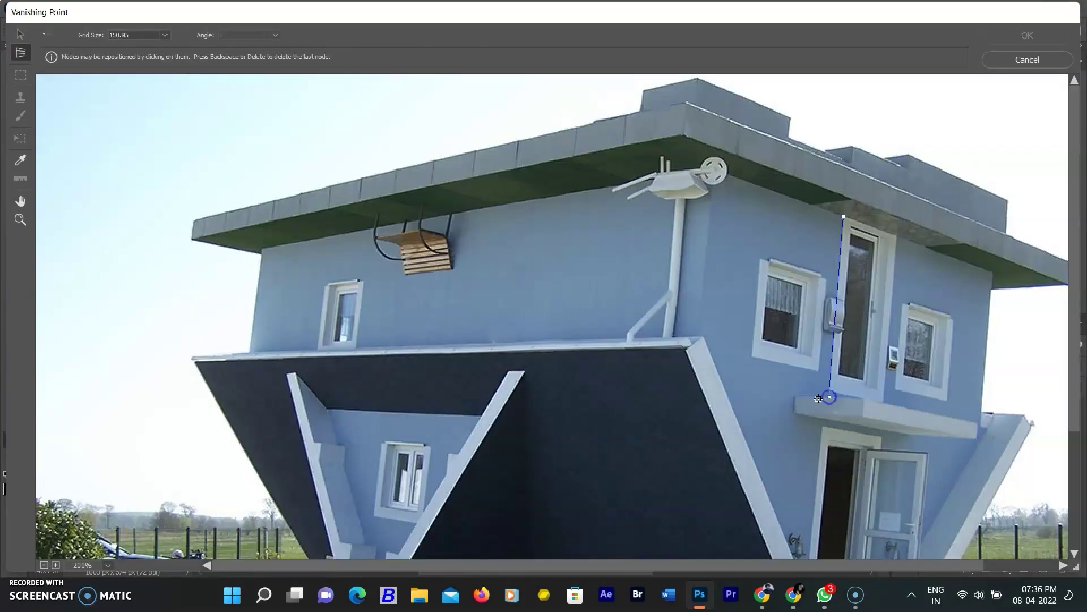
{"action": "left_click", "coordinate": [830, 397]}
{"action": "left_click", "coordinate": [697, 372]}
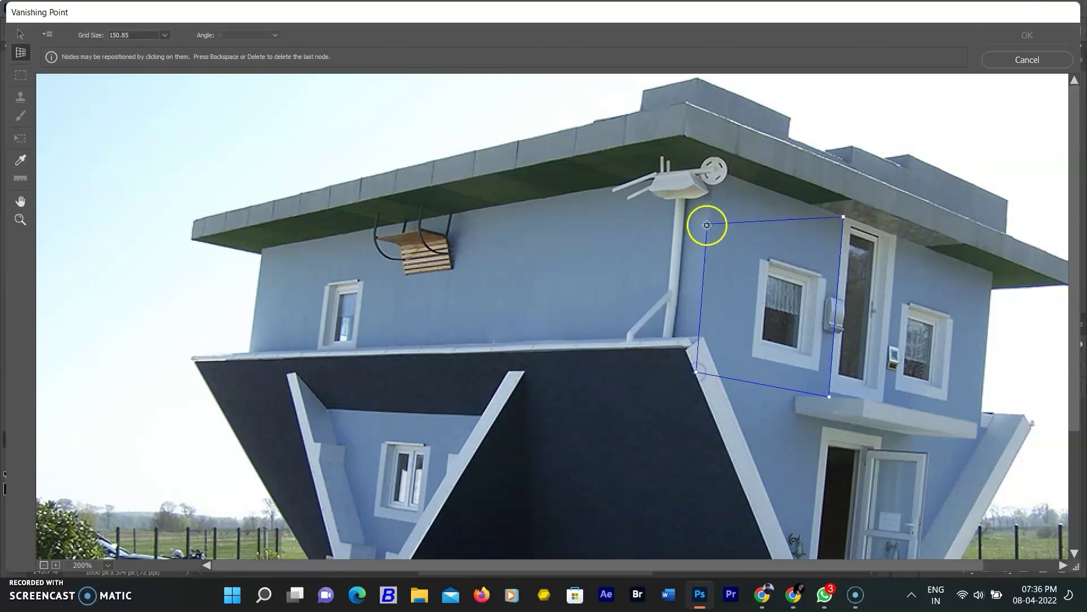
{"action": "left_click", "coordinate": [713, 169]}
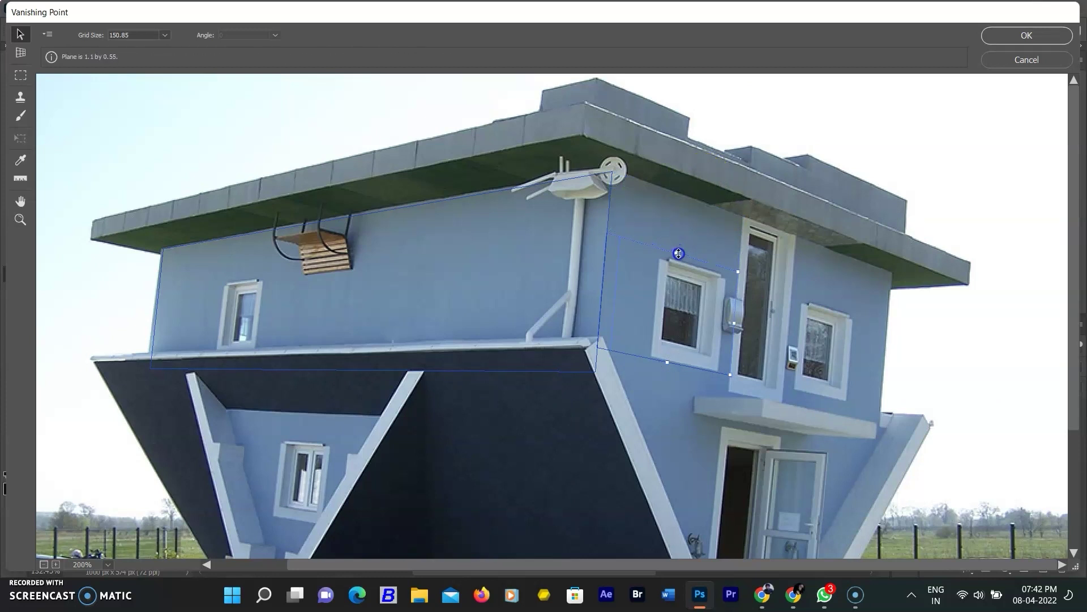
Step: Fit the perpendicular plane to the house's long side wall by raising its lower edge to the white ledge and lowering its upper edge
{"action": "left_click", "coordinate": [415, 342]}
{"action": "left_click_drag", "start_coordinate": [323, 370], "coordinate": [331, 345]}
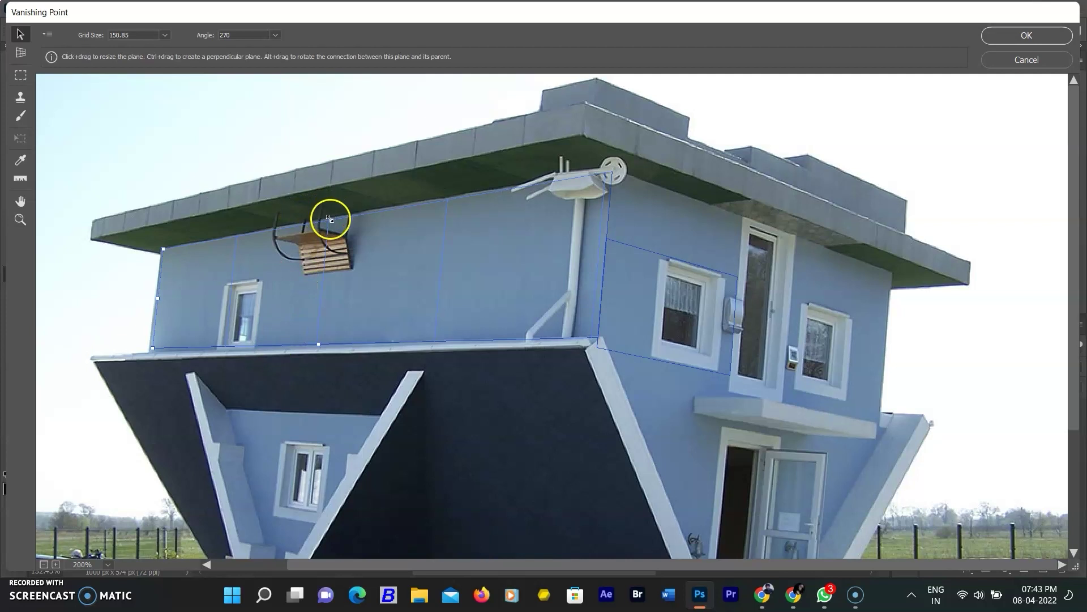
{"action": "left_click_drag", "start_coordinate": [332, 220], "coordinate": [332, 233]}
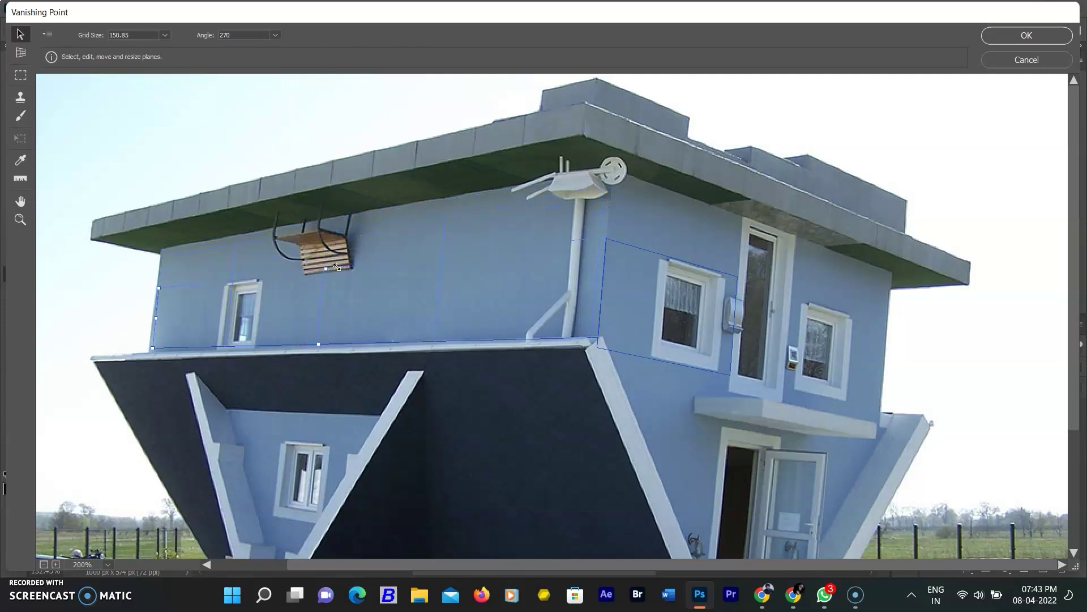
{"action": "left_click", "coordinate": [317, 193]}
Step: Clone the entrance wall's upper window onto the long side wall with the Stamp tool, between the small window and the pipe, and apply the filter
{"action": "left_click", "coordinate": [21, 97]}
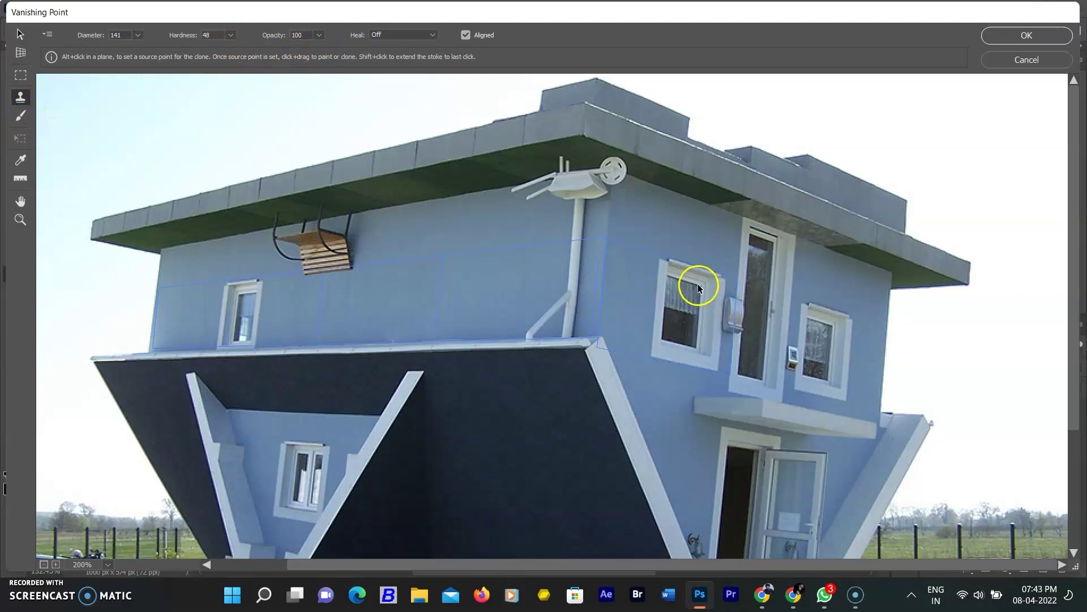
{"action": "key", "text": "alt"}
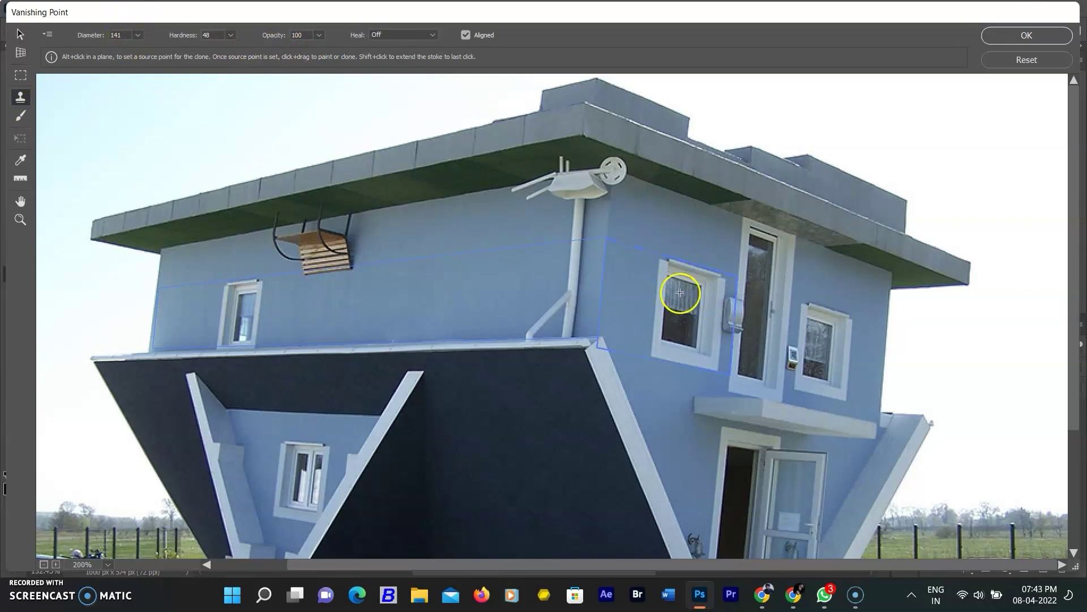
{"action": "left_click", "coordinate": [695, 300], "text": "alt"}
{"action": "mouse_move", "coordinate": [617, 300]}
{"action": "left_mouse_down"}
{"action": "mouse_move", "coordinate": [517, 297]}
{"action": "mouse_move", "coordinate": [447, 286]}
{"action": "mouse_move", "coordinate": [452, 277]}
{"action": "mouse_move", "coordinate": [435, 286]}
{"action": "left_mouse_up"}
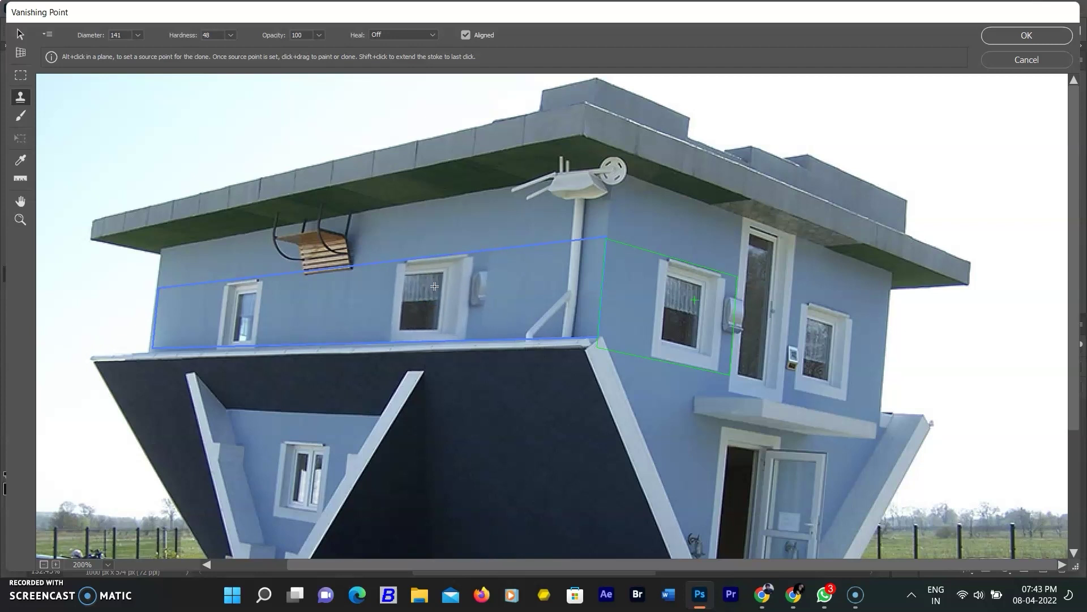
{"action": "left_click", "coordinate": [1026, 35]}
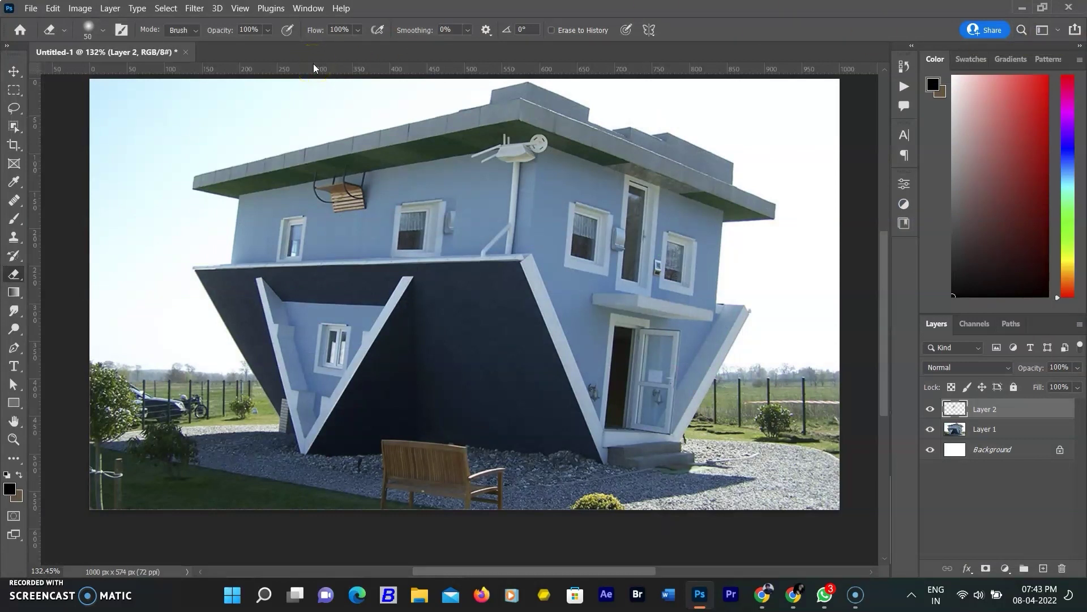
Step: Add a layer mask to Layer 2, which holds the cloned window
{"action": "key", "text": "z"}
{"action": "key", "text": "ctrl+plus"}
{"action": "key", "text": "ctrl+plus"}
{"action": "left_click", "coordinate": [986, 569]}
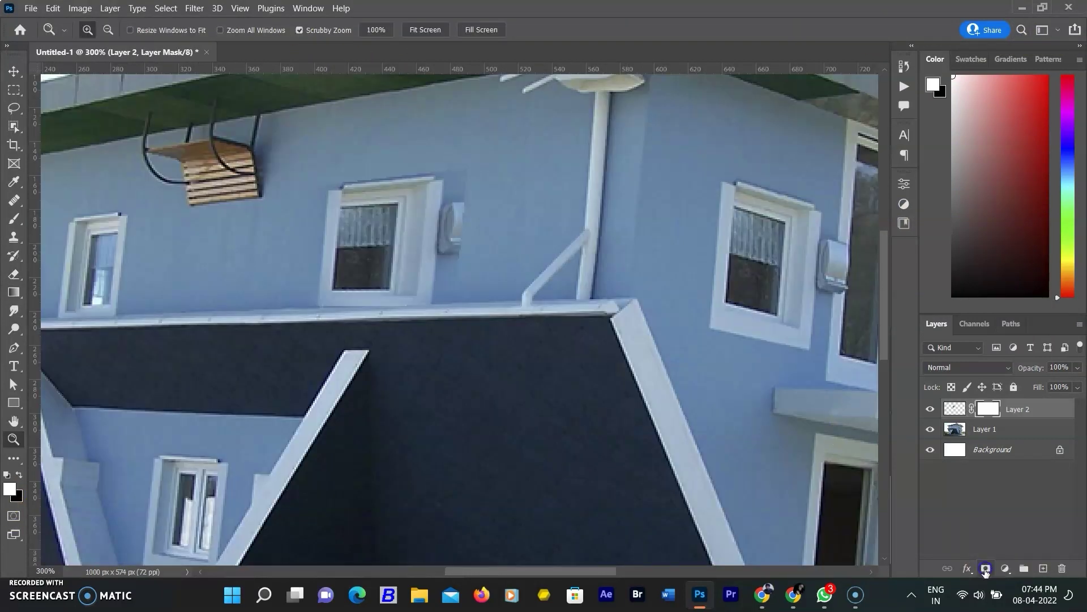
Step: Paint black on the Layer 2 mask with a 15-pixel brush to hide the wall fixture copied beside the cloned window
{"action": "left_click", "coordinate": [14, 219]}
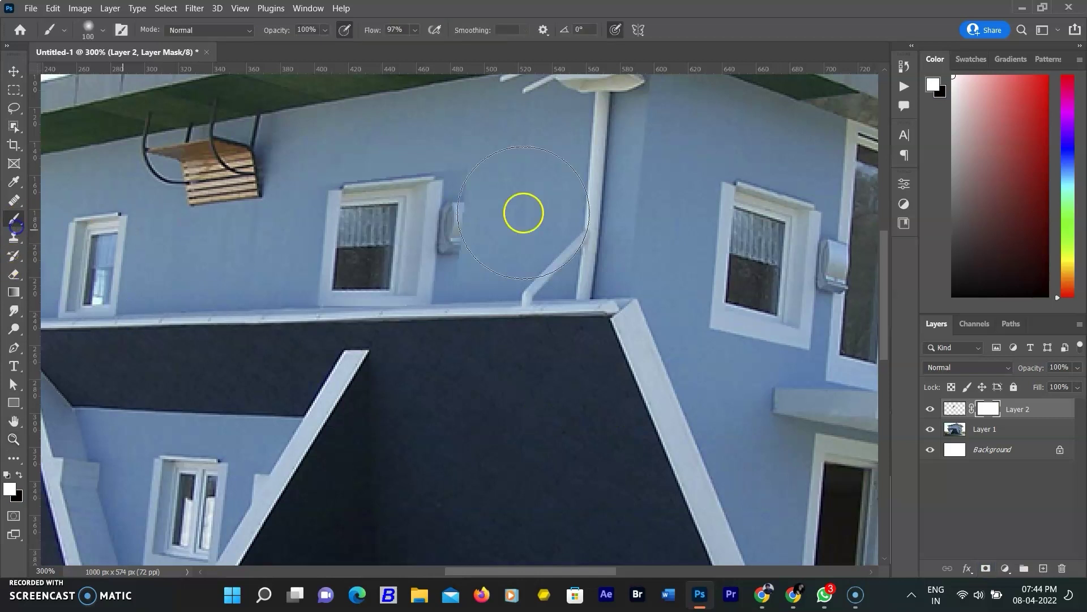
{"action": "key", "text": "bracketleft"}
{"action": "key", "text": "bracketleft"}
{"action": "key", "text": "bracketleft"}
{"action": "key", "text": "bracketleft"}
{"action": "key", "text": "bracketleft"}
{"action": "key", "text": "bracketleft"}
{"action": "key", "text": "bracketleft"}
{"action": "key", "text": "bracketleft"}
{"action": "key", "text": "bracketleft"}
{"action": "key", "text": "bracketleft"}
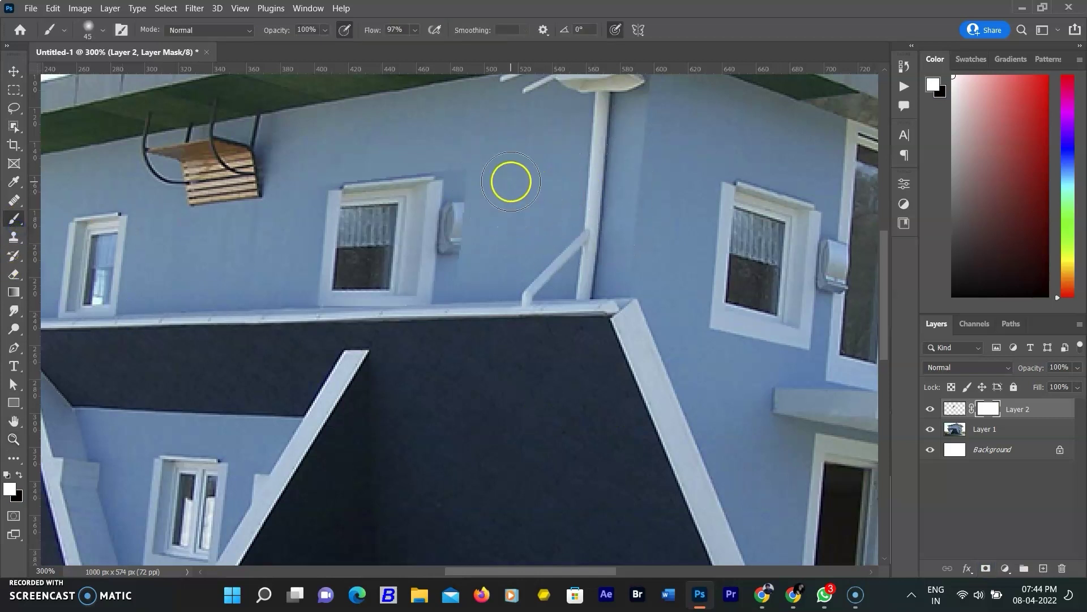
{"action": "key", "text": "bracketleft"}
{"action": "key", "text": "bracketleft"}
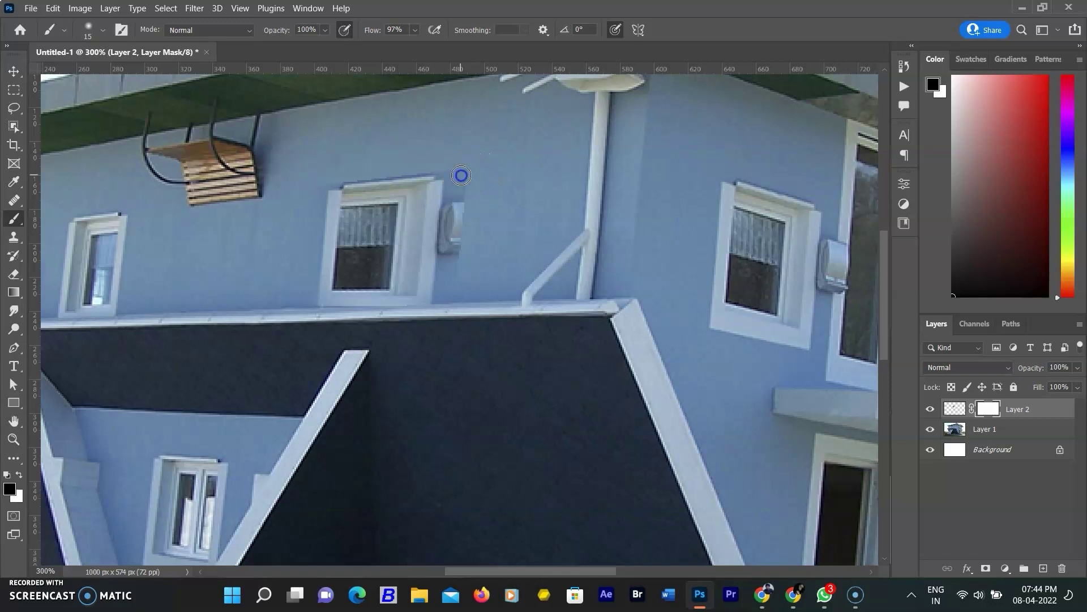
{"action": "mouse_move", "coordinate": [454, 175]}
{"action": "left_mouse_down"}
{"action": "mouse_move", "coordinate": [469, 218]}
{"action": "mouse_move", "coordinate": [447, 301]}
{"action": "mouse_move", "coordinate": [452, 194]}
{"action": "mouse_move", "coordinate": [449, 305]}
{"action": "left_mouse_up"}
{"action": "left_click", "coordinate": [452, 194]}
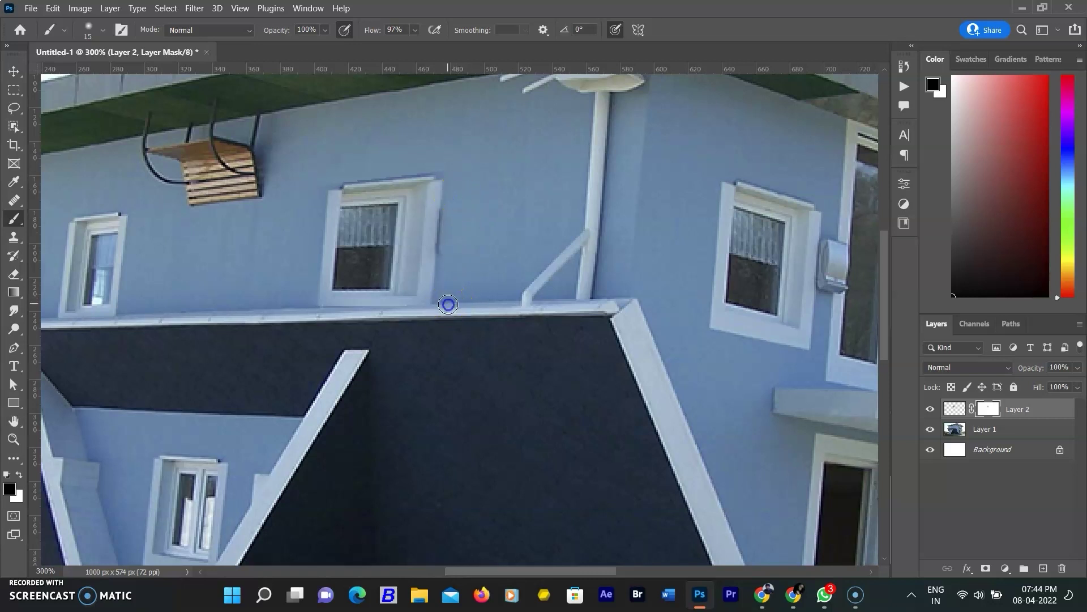
{"action": "left_click", "coordinate": [314, 185]}
{"action": "key", "text": "ctrl+t"}
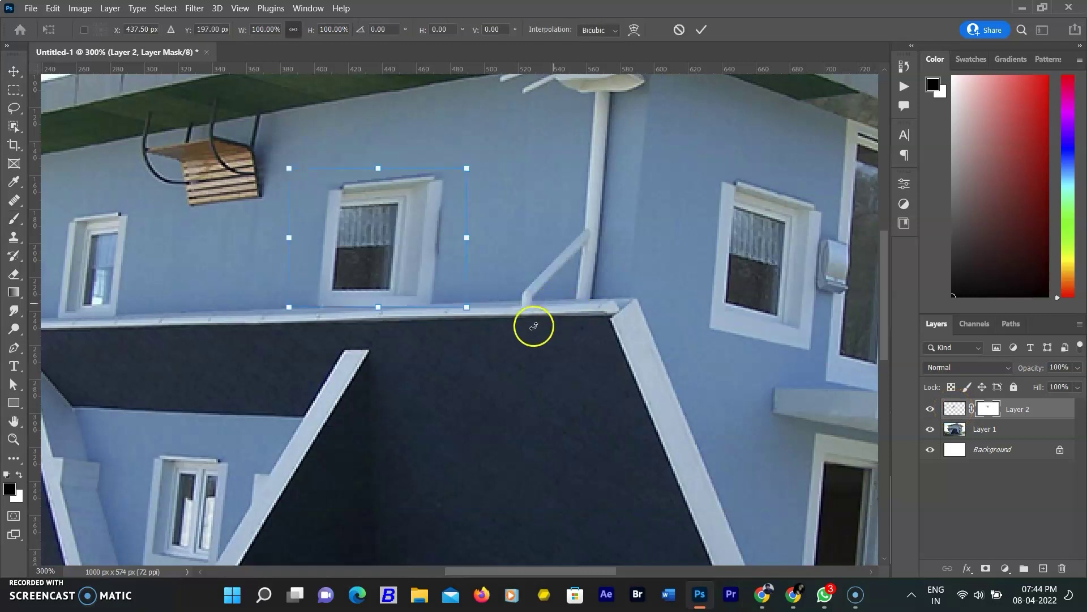
{"action": "key", "text": "Escape"}
Step: Restore the narrow selection along the cloned window's right frame edge, add a new layer, and retouch that edge with the Clone Stamp tool
{"action": "scroll", "coordinate": [400, 184], "scroll_direction": "up", "scroll_amount": 2}
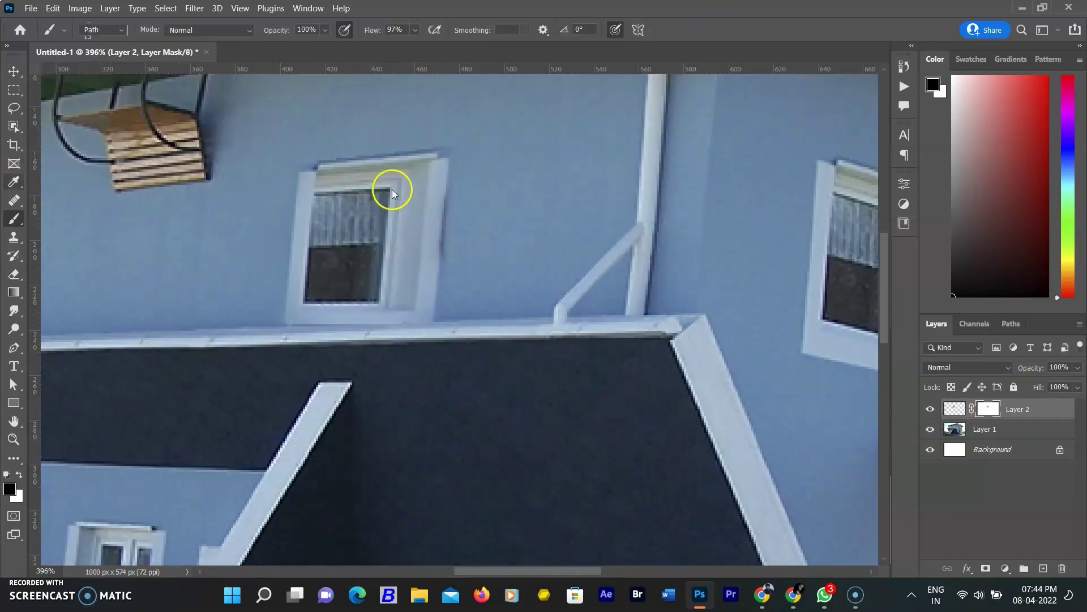
{"action": "key", "text": "ctrl+shift+d"}
{"action": "key", "text": "ctrl+shift+alt+n"}
{"action": "key", "text": "s"}
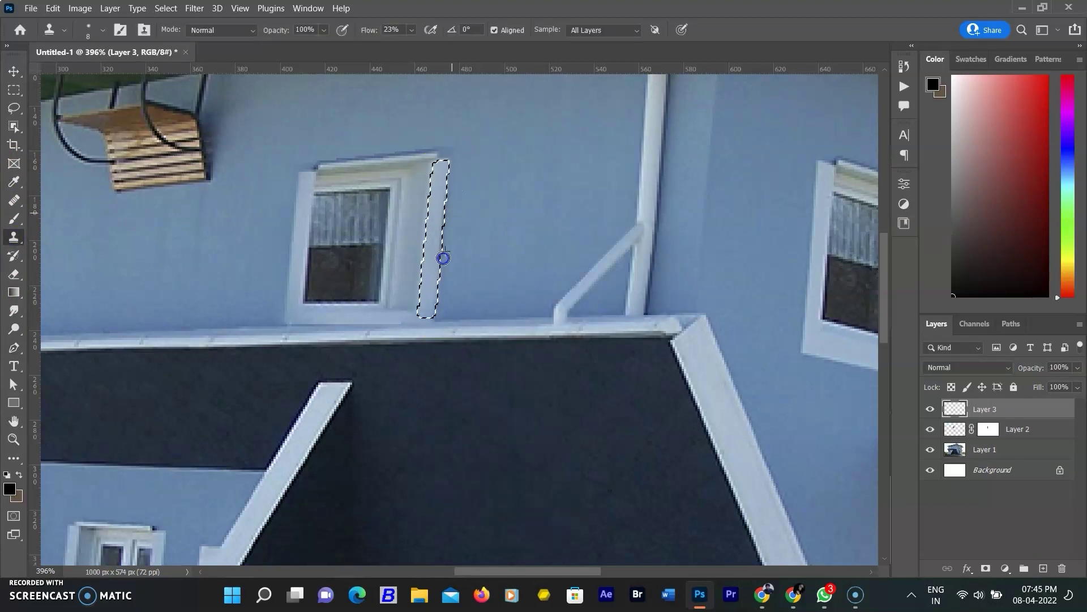
{"action": "scroll", "coordinate": [442, 252], "scroll_direction": "down", "scroll_amount": 10}
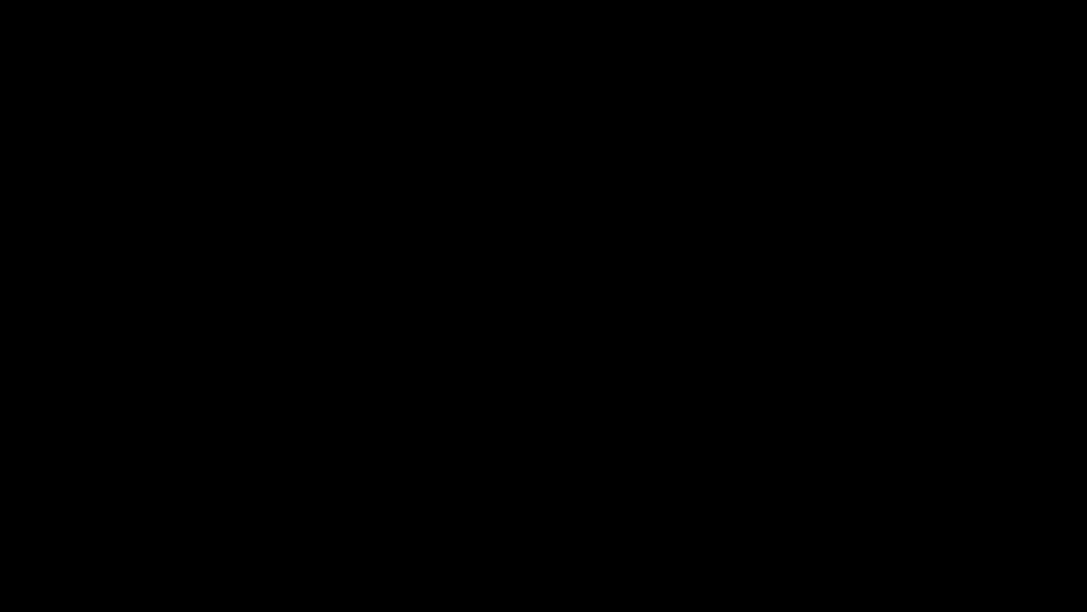